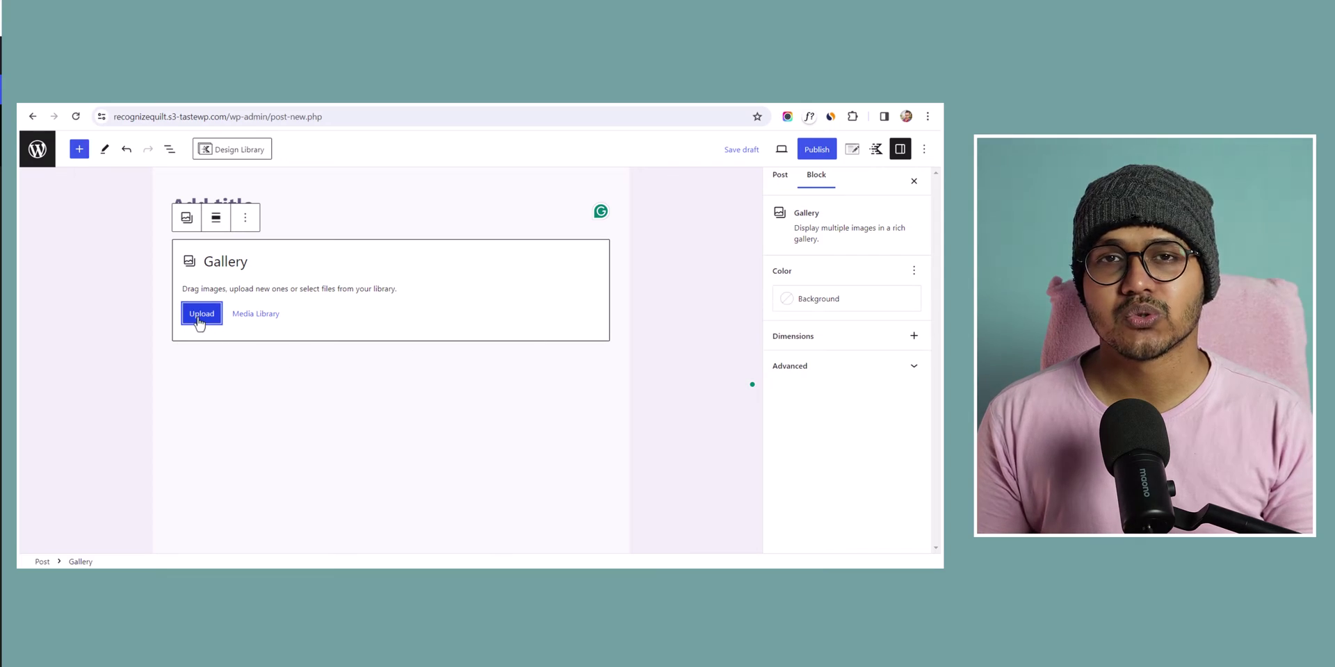
# Fill the empty Gallery block with the nine media library images from the lion through the balloon landscape.
pyautogui.click(199, 313)
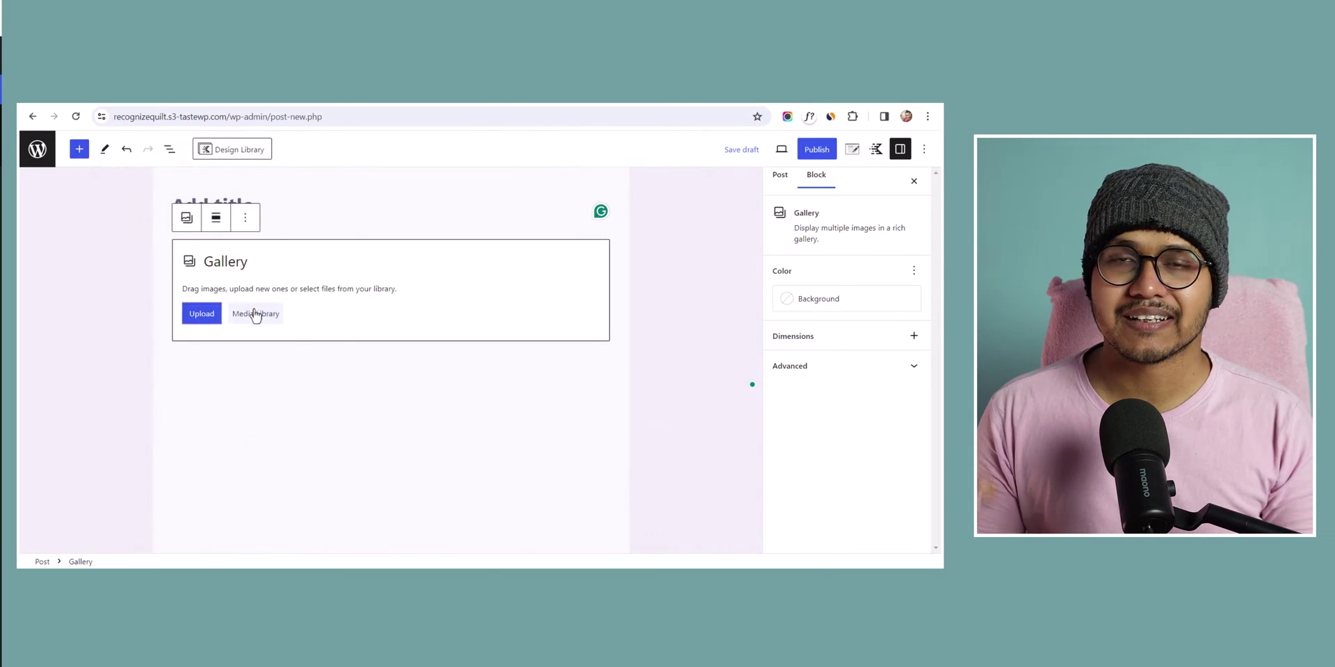
pyautogui.click(253, 310)
pyautogui.click(217, 311)
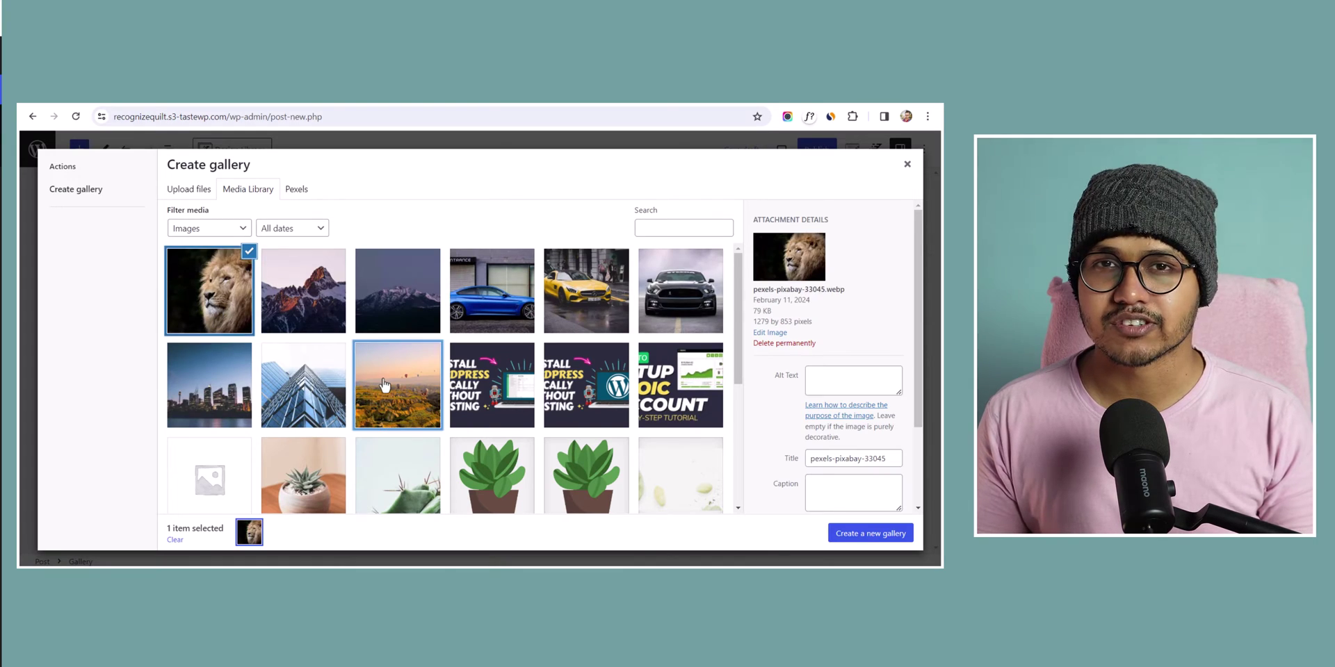
pyautogui.keyDown('shift'); pyautogui.click(397, 385); pyautogui.keyUp('shift')
pyautogui.click(871, 533)
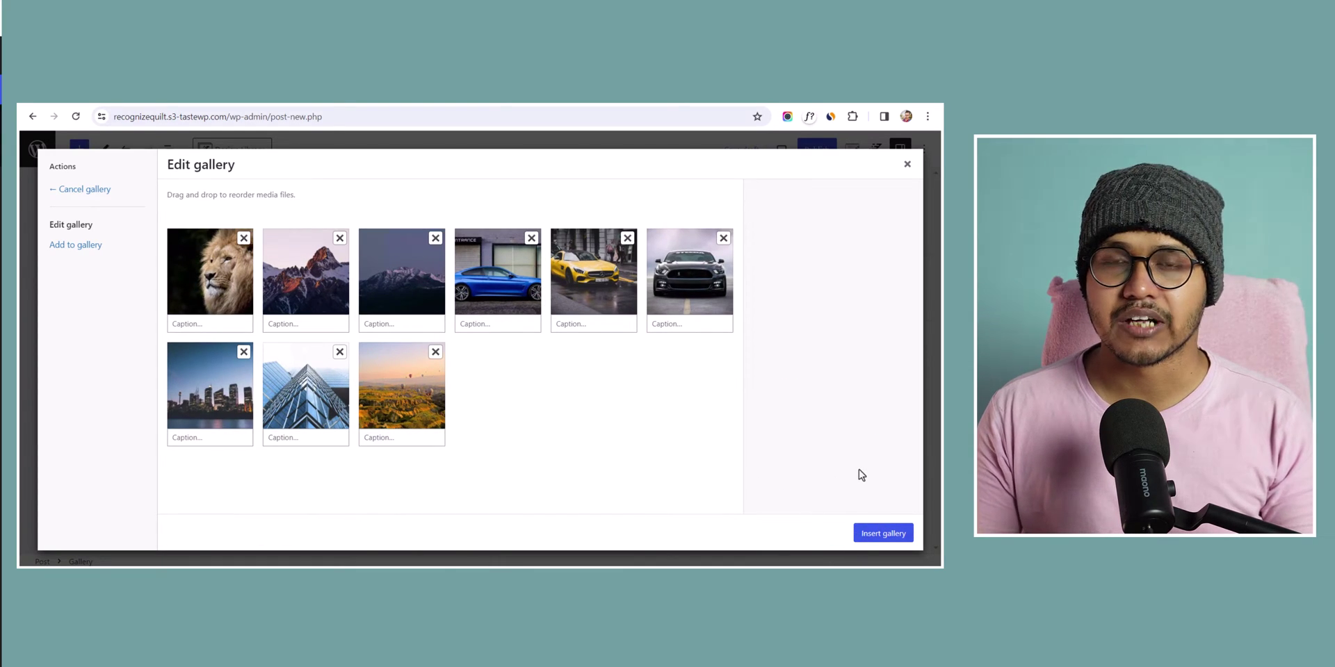
pyautogui.click(882, 533)
pyautogui.click(500, 306)
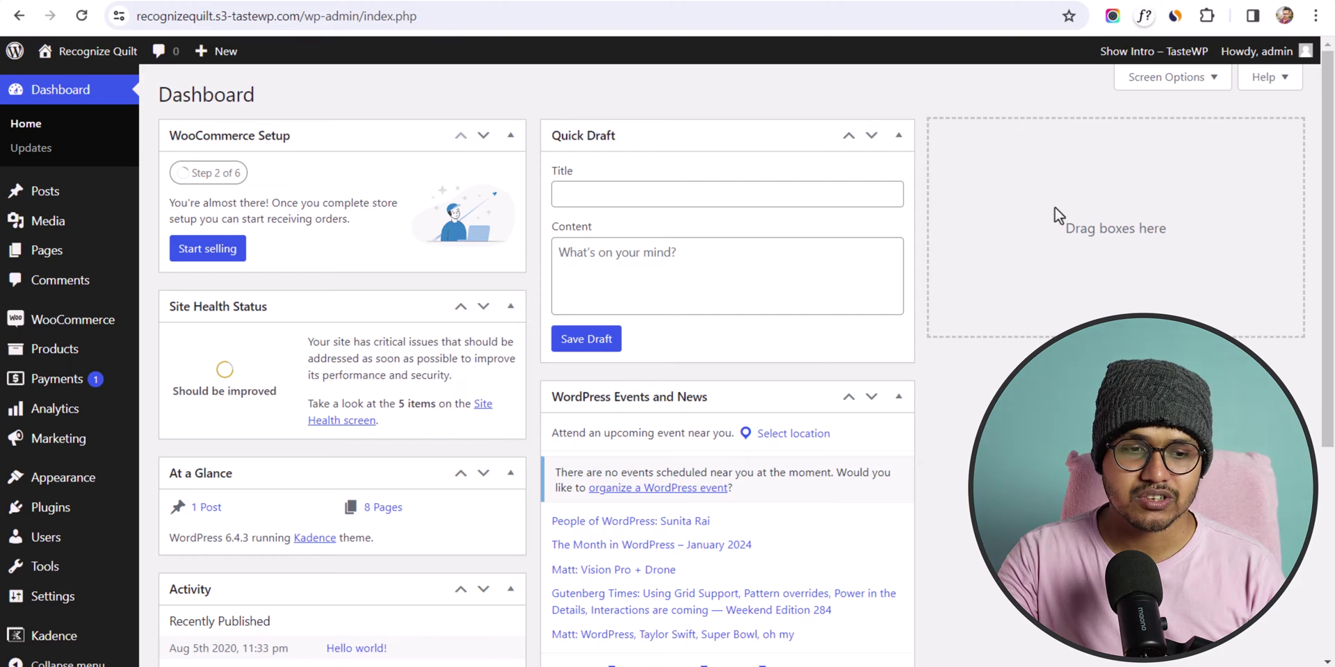
# Search for new plugins to add with the keyword "image gallery".
pyautogui.moveTo(44, 515)
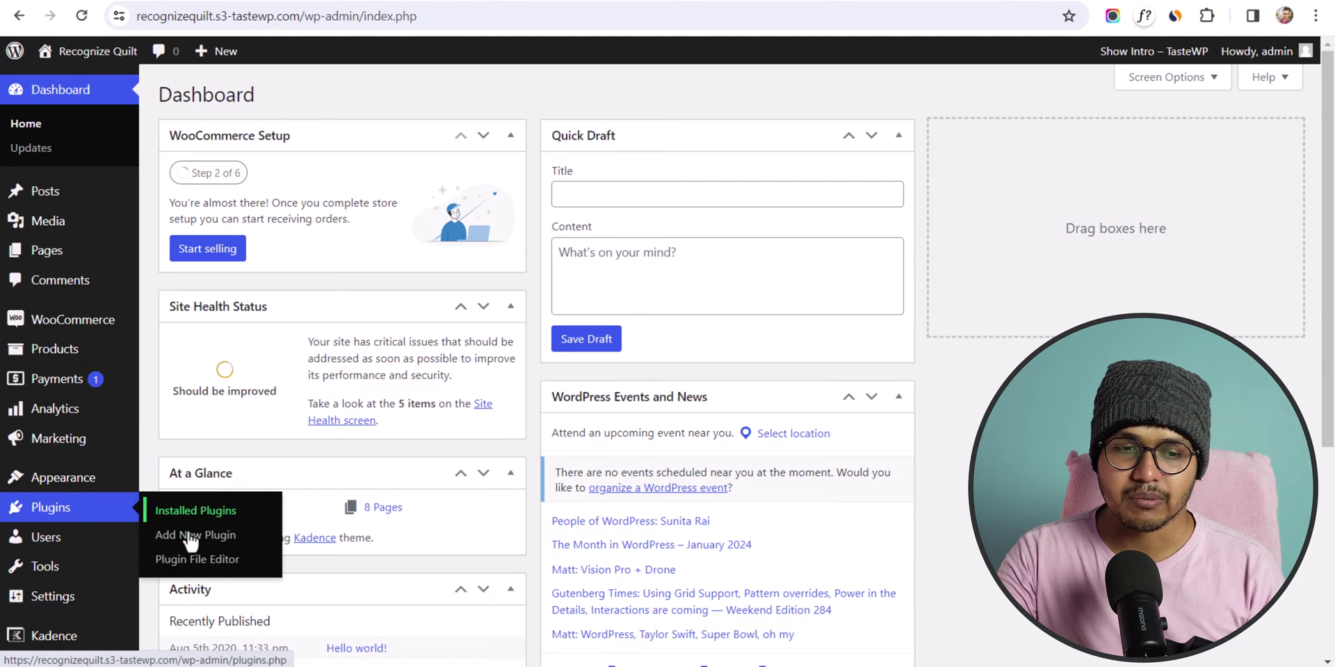
pyautogui.click(192, 537)
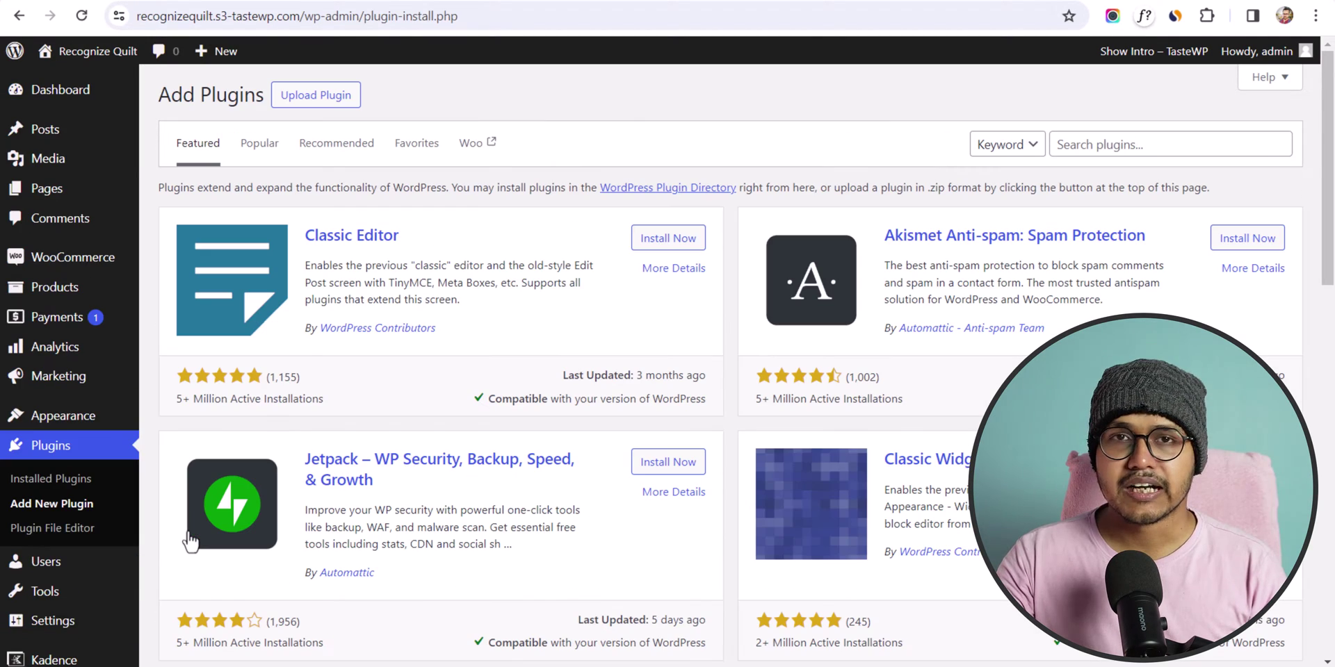
pyautogui.click(1097, 142)
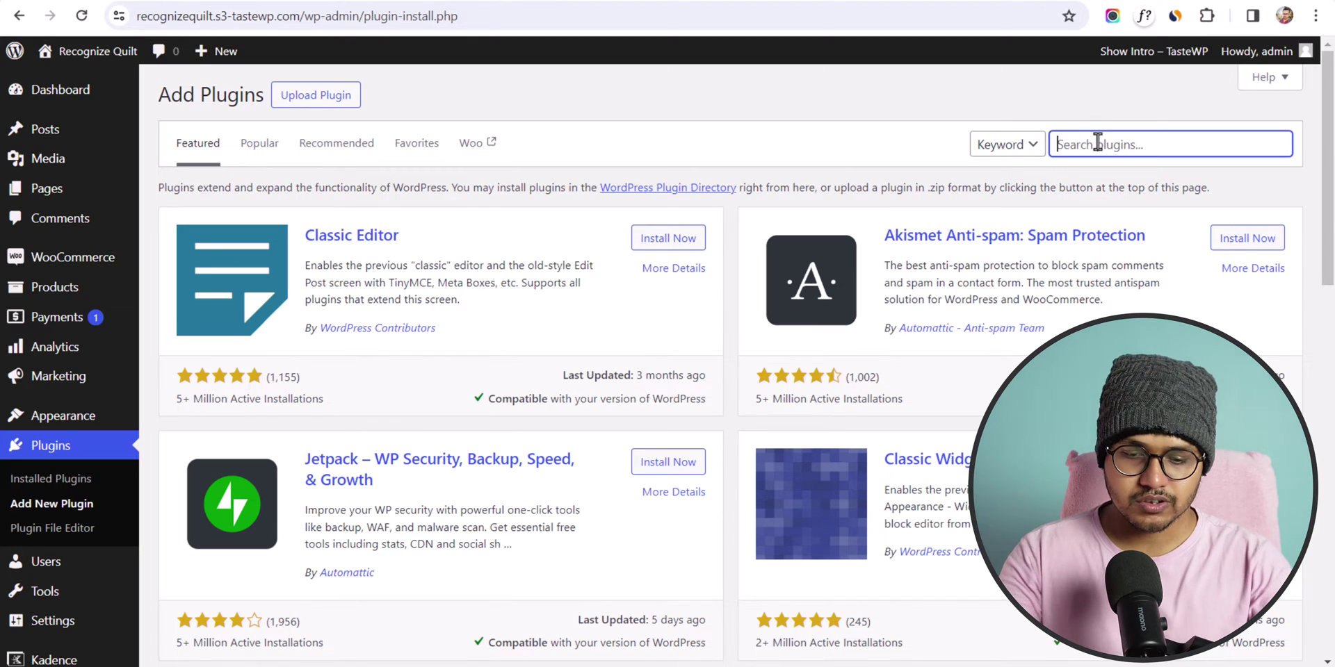
pyautogui.write('image gallery')
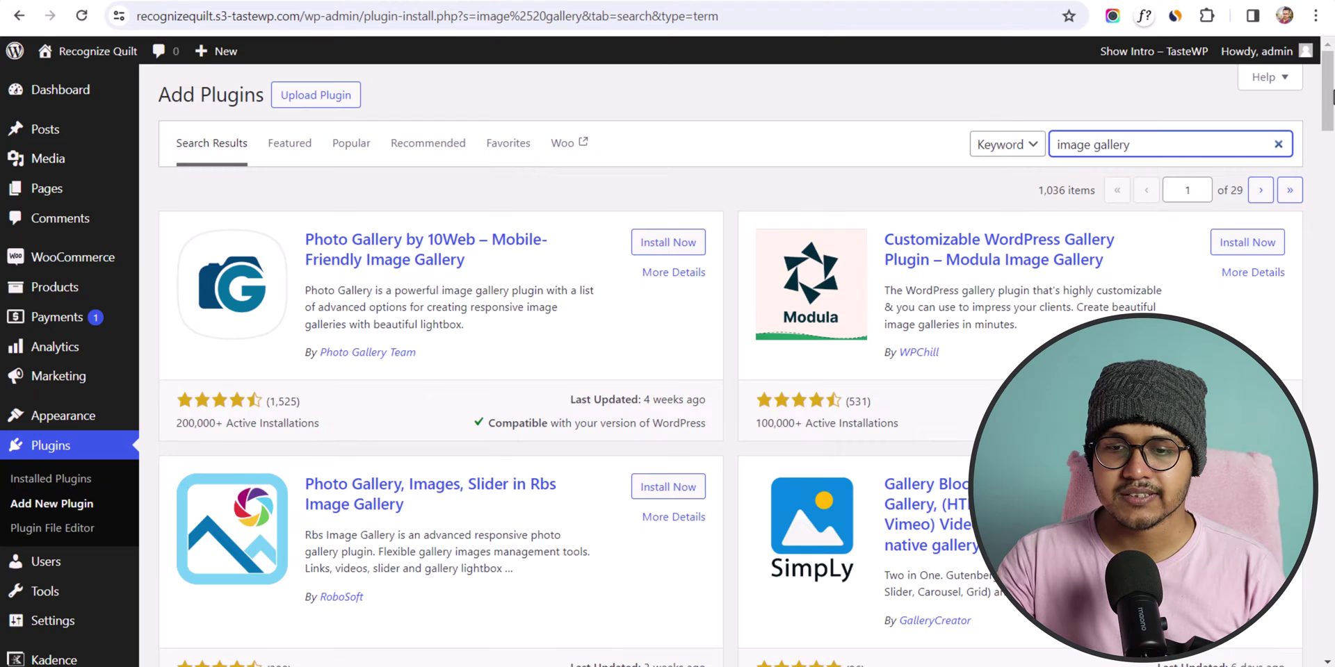
# Install and activate the Image Gallery Block plugin by WPDeveloper.
pyautogui.moveTo(1332, 97); pyautogui.dragTo(1332, 156)
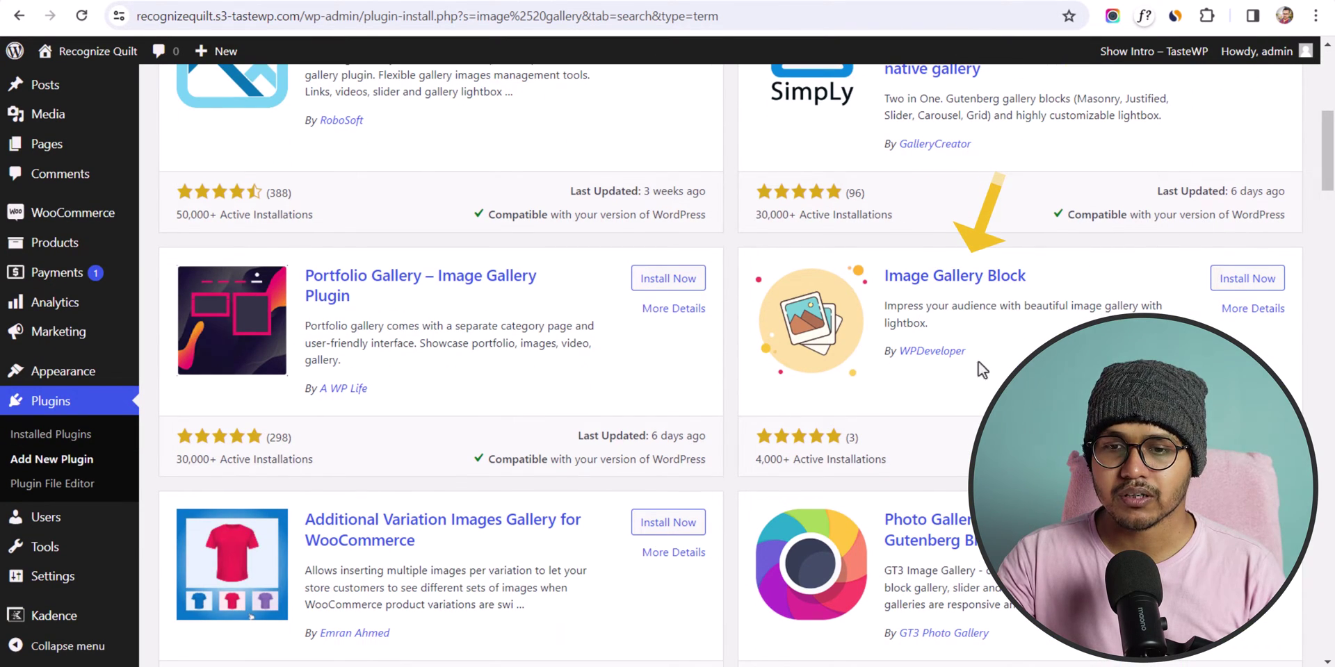
pyautogui.click(1224, 286)
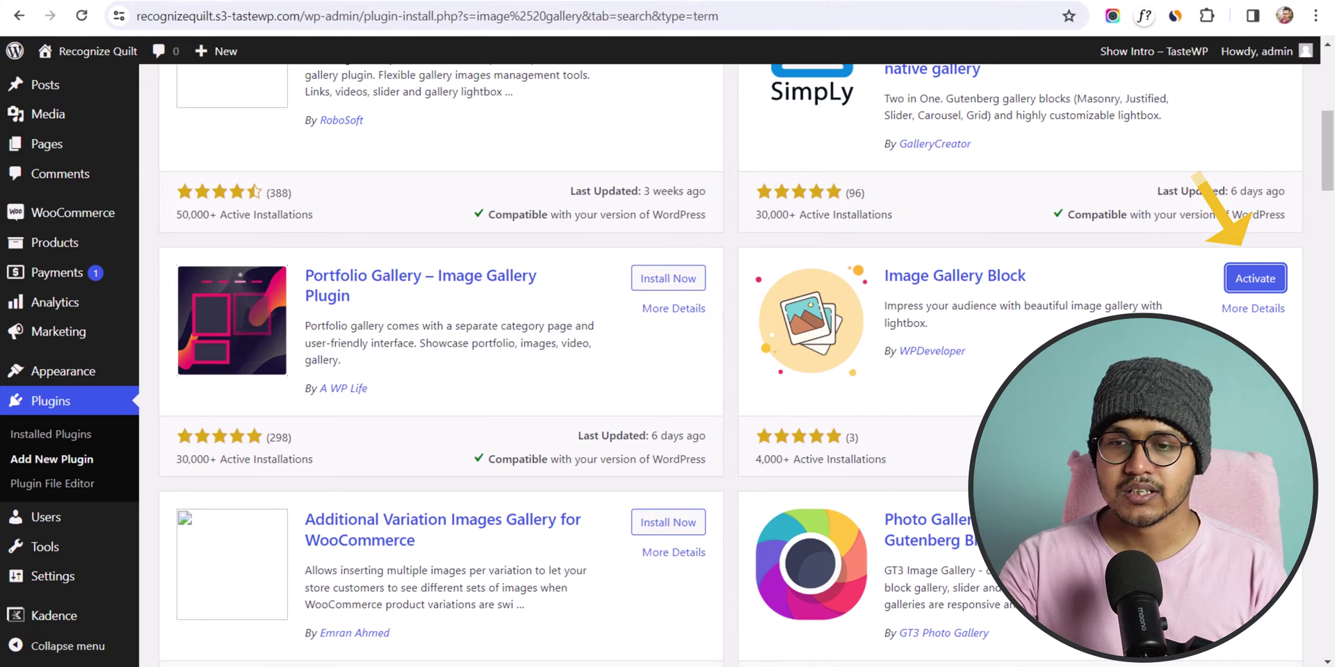
pyautogui.click(1251, 278)
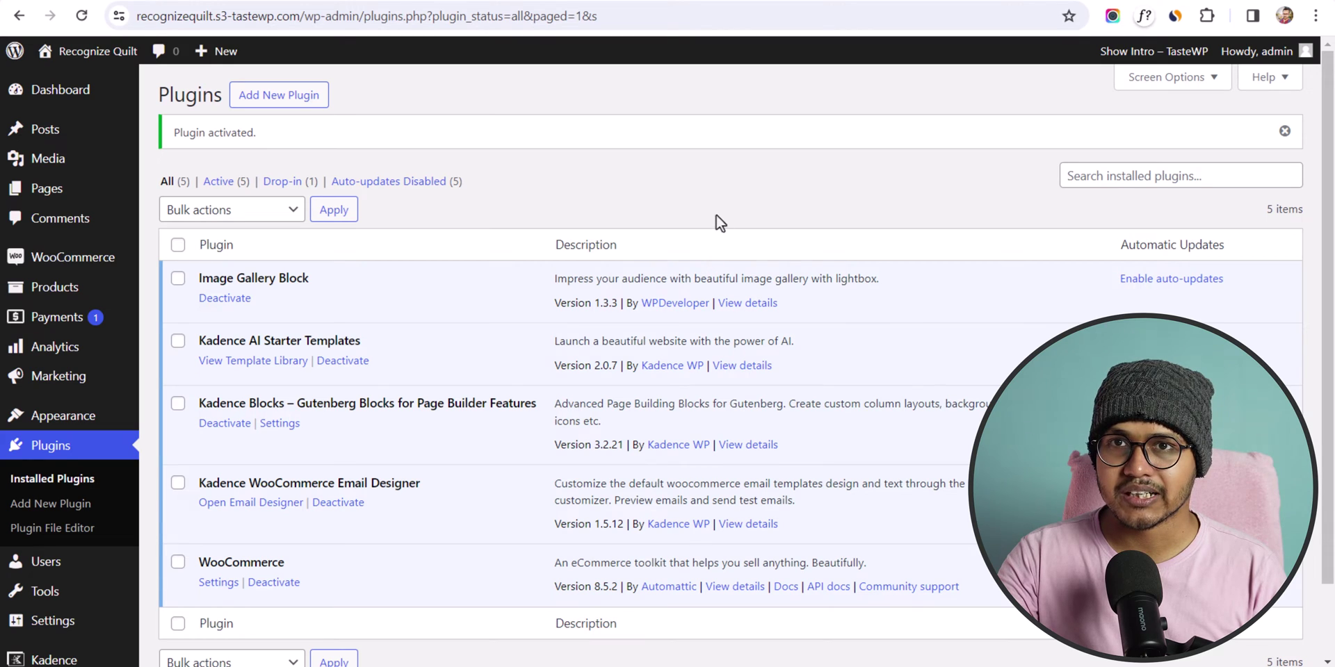
# Create a new post and add the standard Gallery block to it.
pyautogui.moveTo(66, 139)
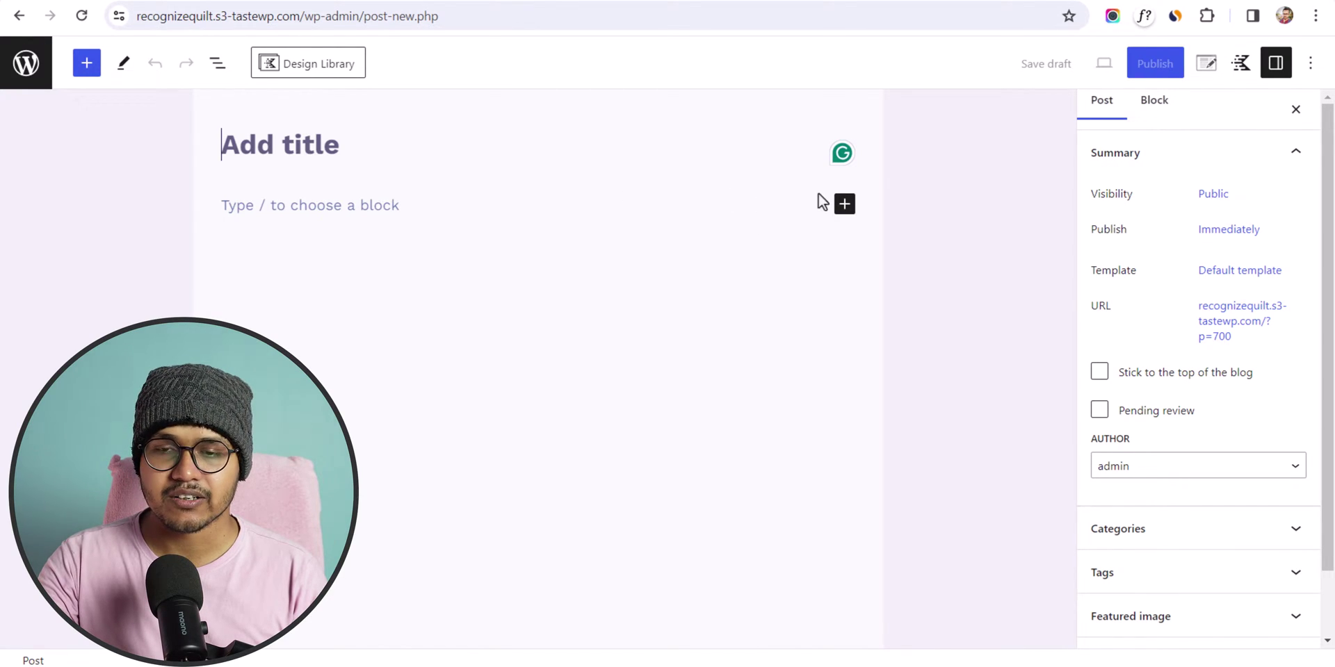
pyautogui.click(846, 210)
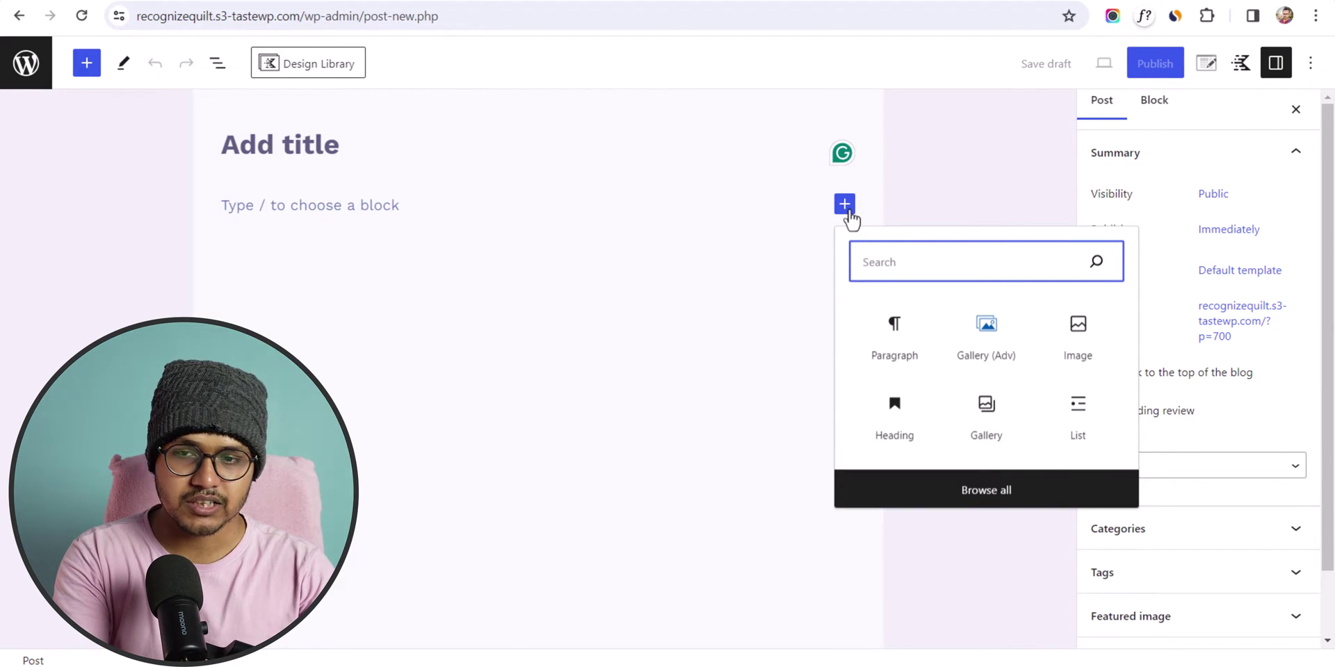
pyautogui.write('ga')
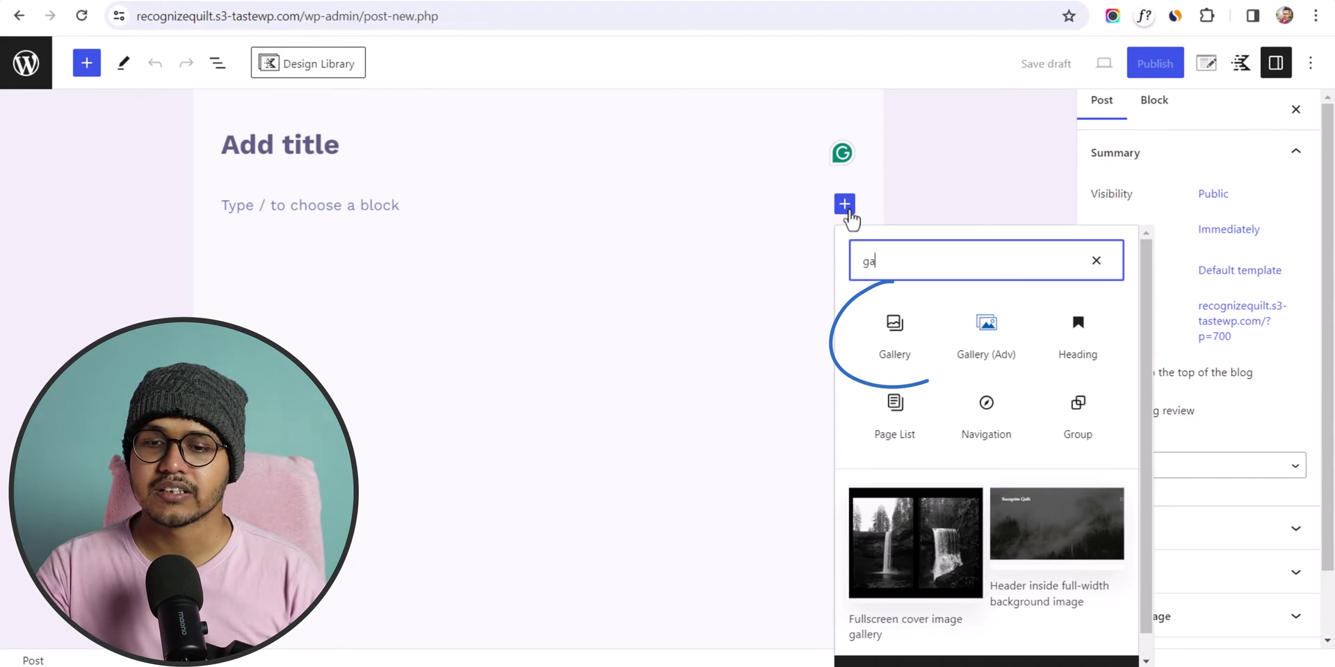
pyautogui.click(896, 341)
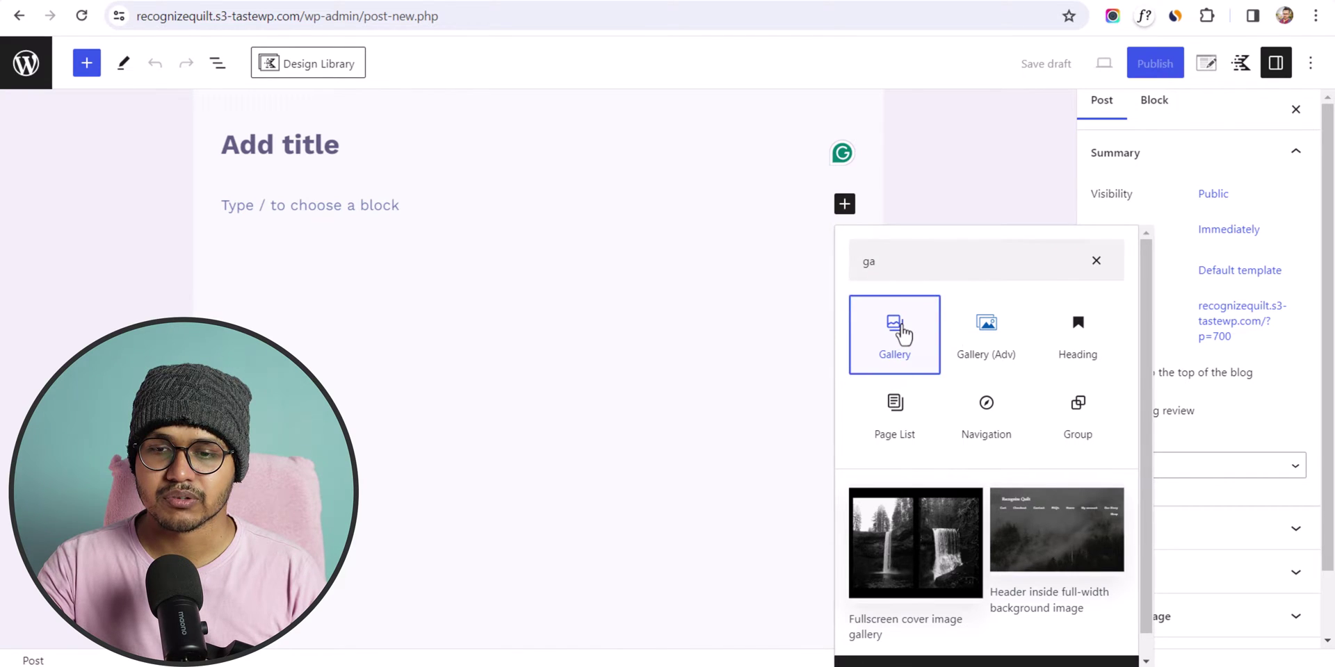
# Insert a gallery of nine existing media library images, from the lion through the balloon landscape, into the new post.
pyautogui.click(262, 307)
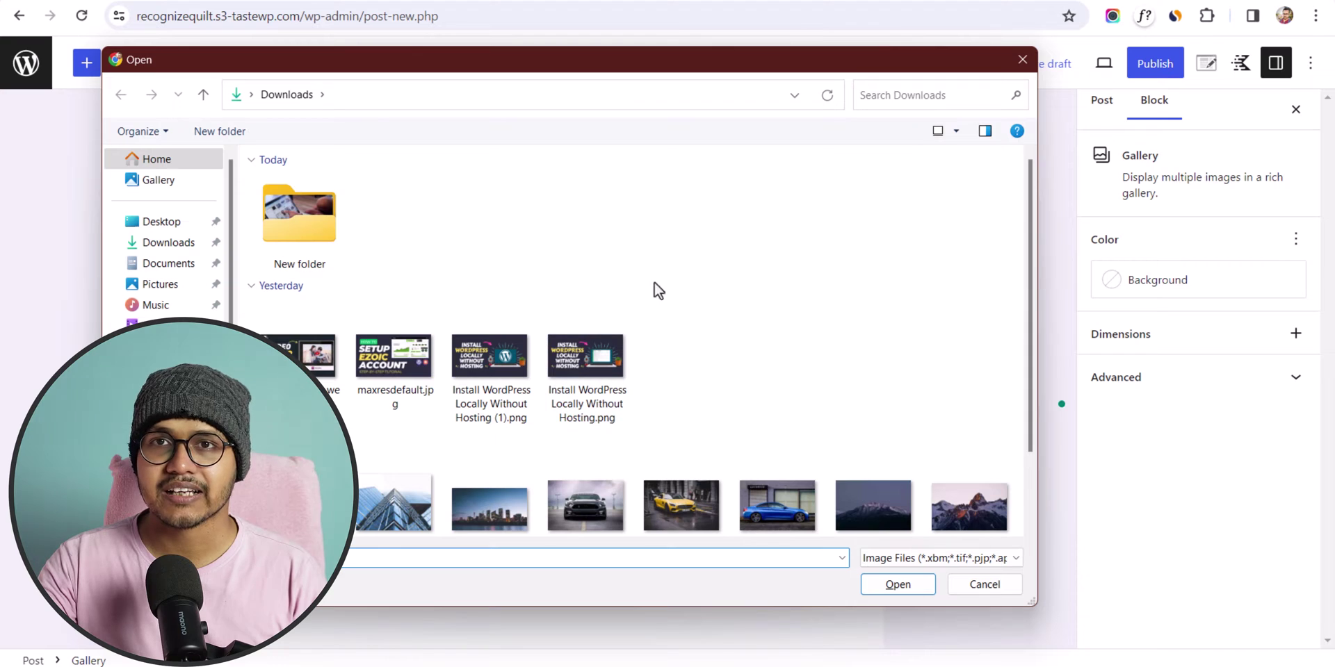
pyautogui.click(986, 583)
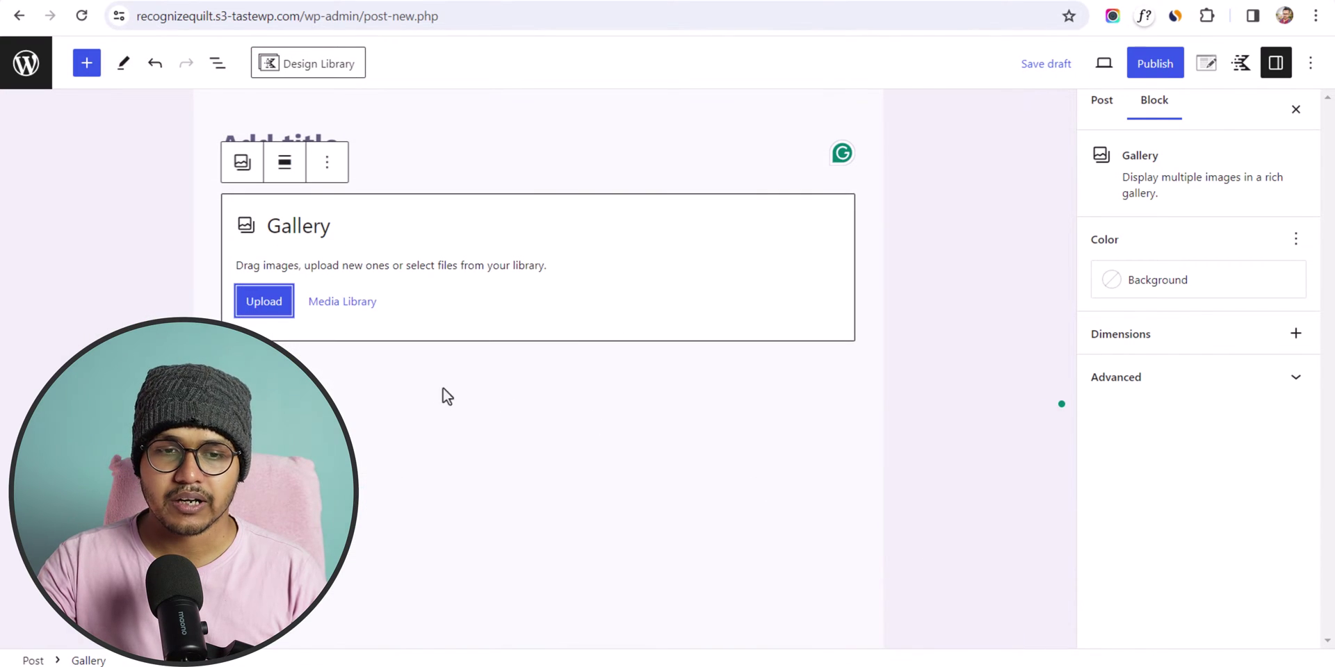
pyautogui.click(336, 299)
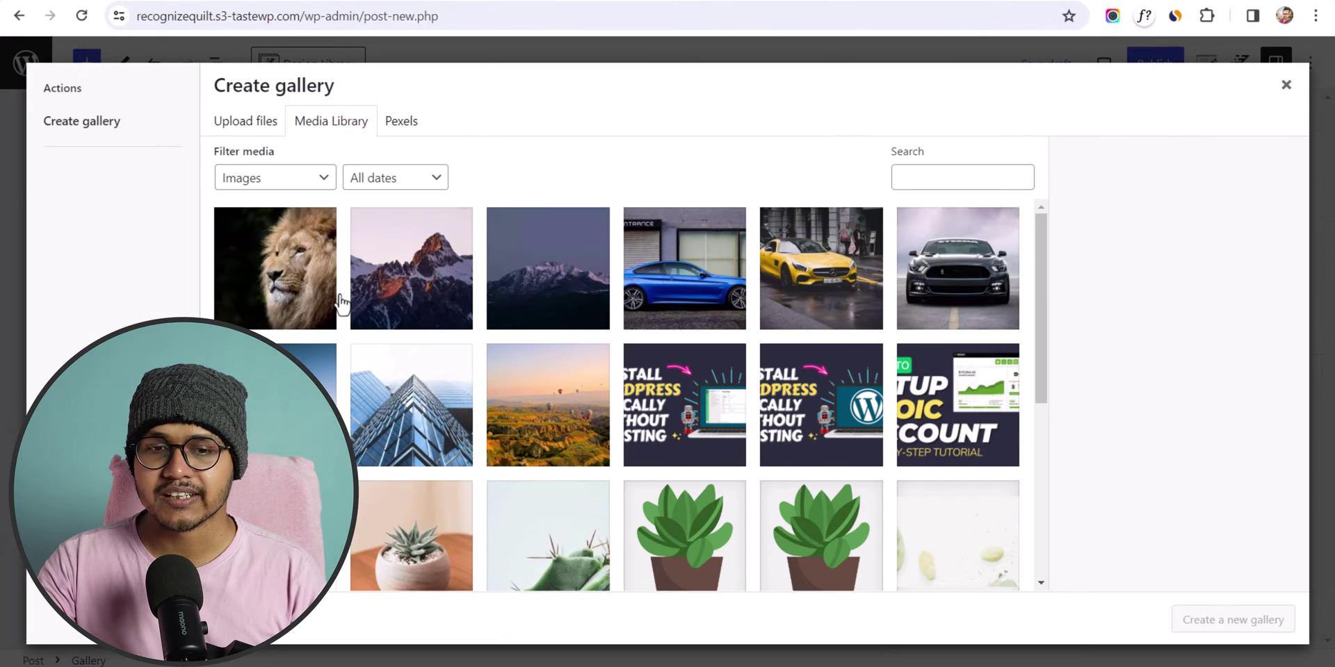
pyautogui.click(286, 297)
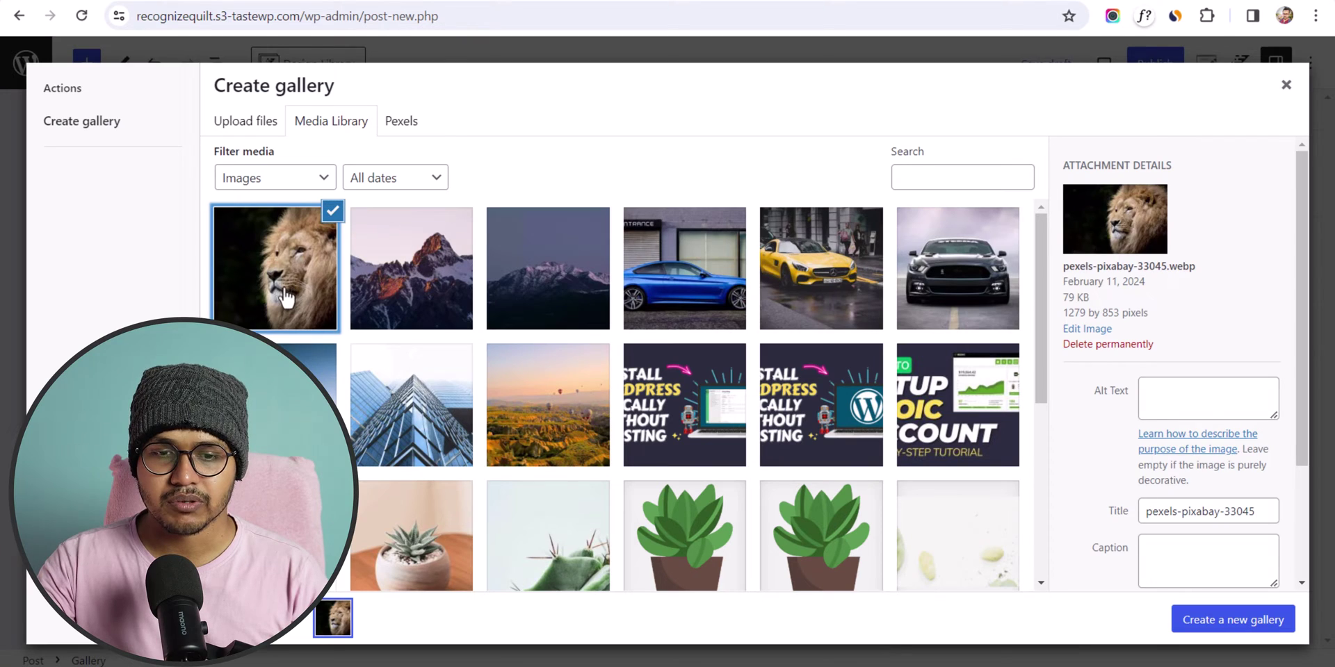
pyautogui.keyDown('shift'); pyautogui.click(529, 404); pyautogui.keyUp('shift')
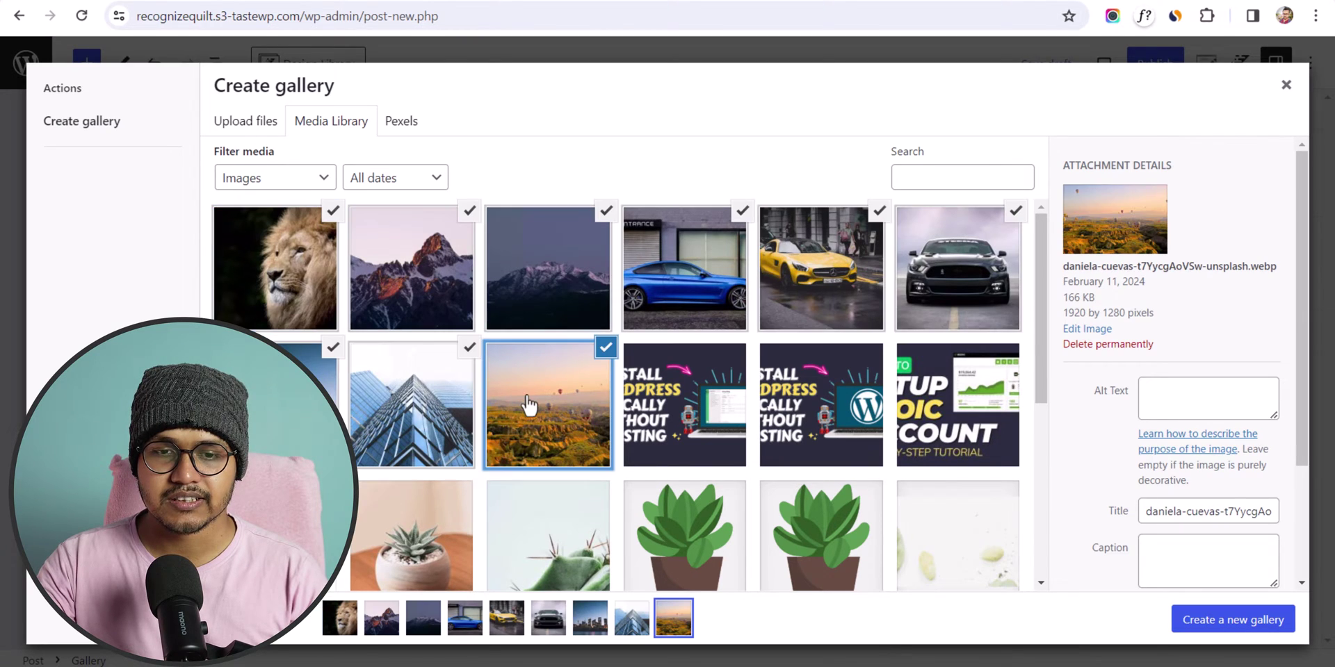
pyautogui.click(1213, 621)
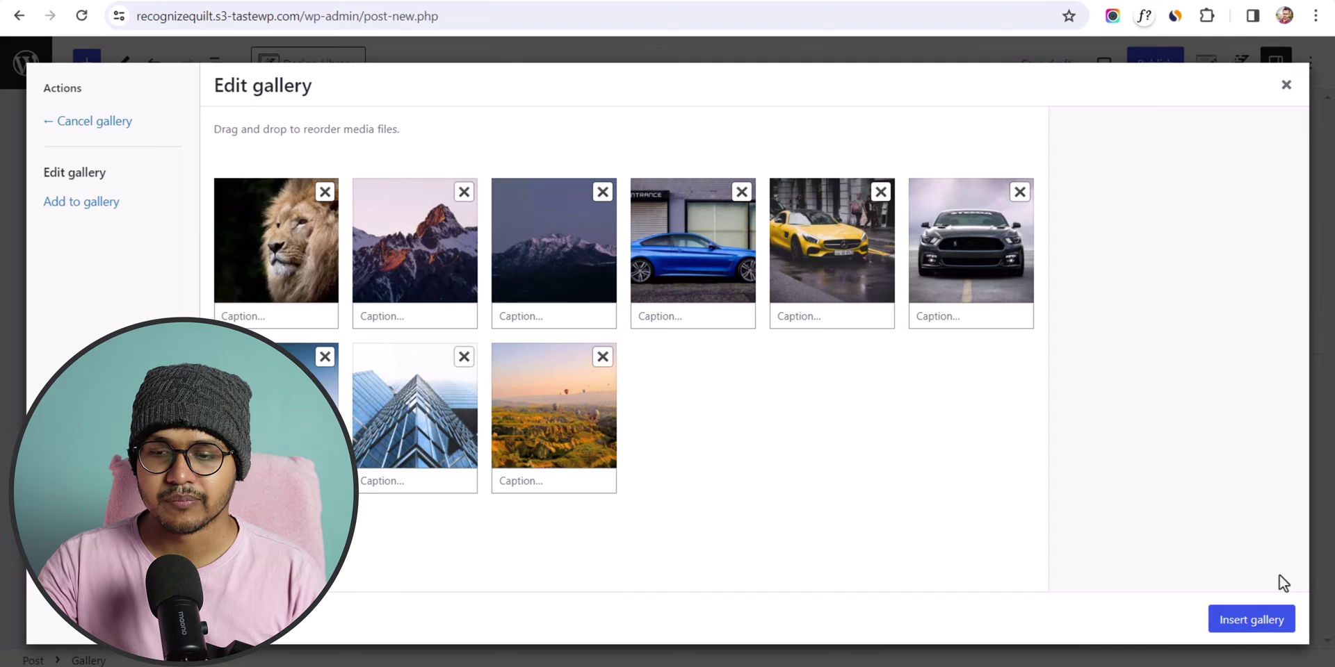
pyautogui.click(1249, 622)
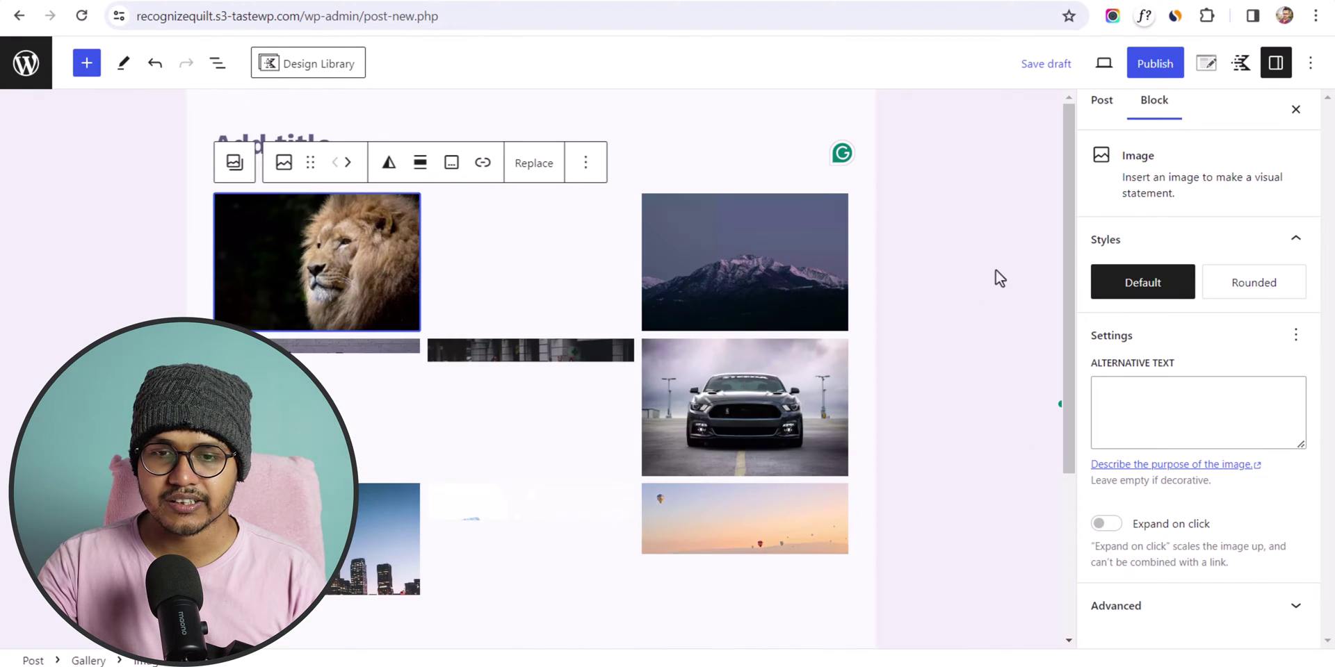
# Enable Expand on click for the dark mountain image at the end of the gallery's first row.
pyautogui.scroll(-2, 855, 328)
pyautogui.scroll(2, 765, 313)
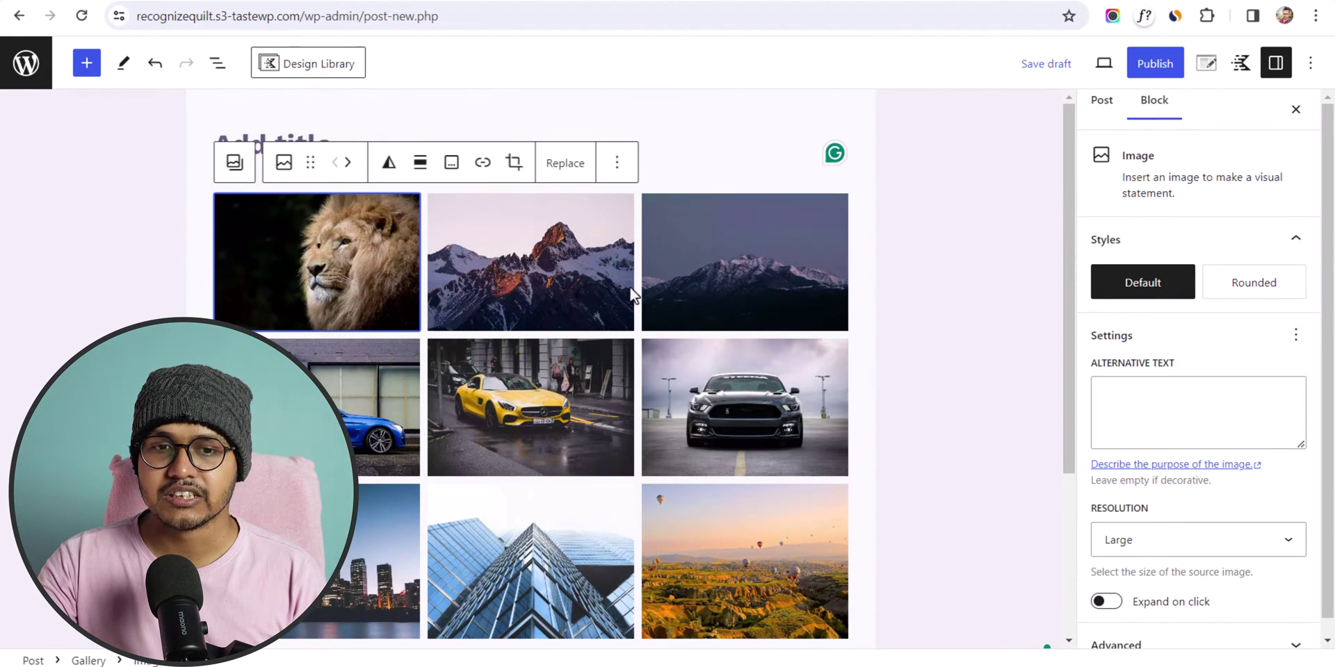
pyautogui.click(570, 256)
pyautogui.click(628, 399)
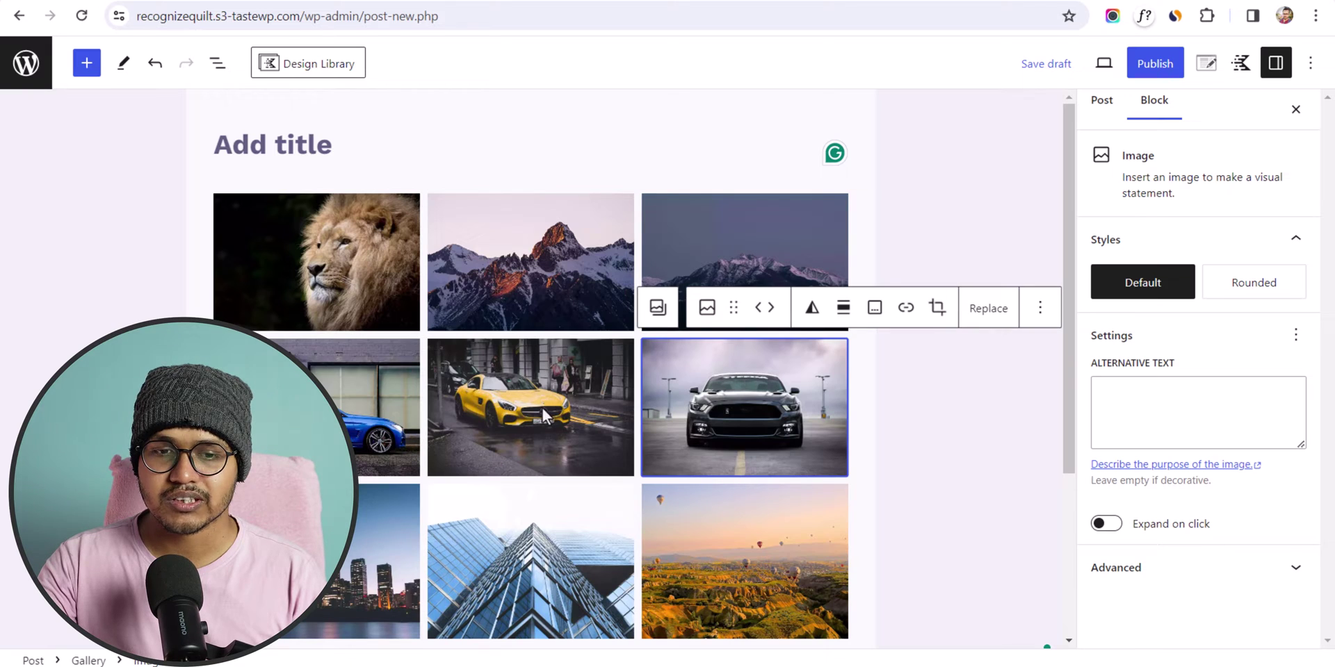
pyautogui.click(822, 261)
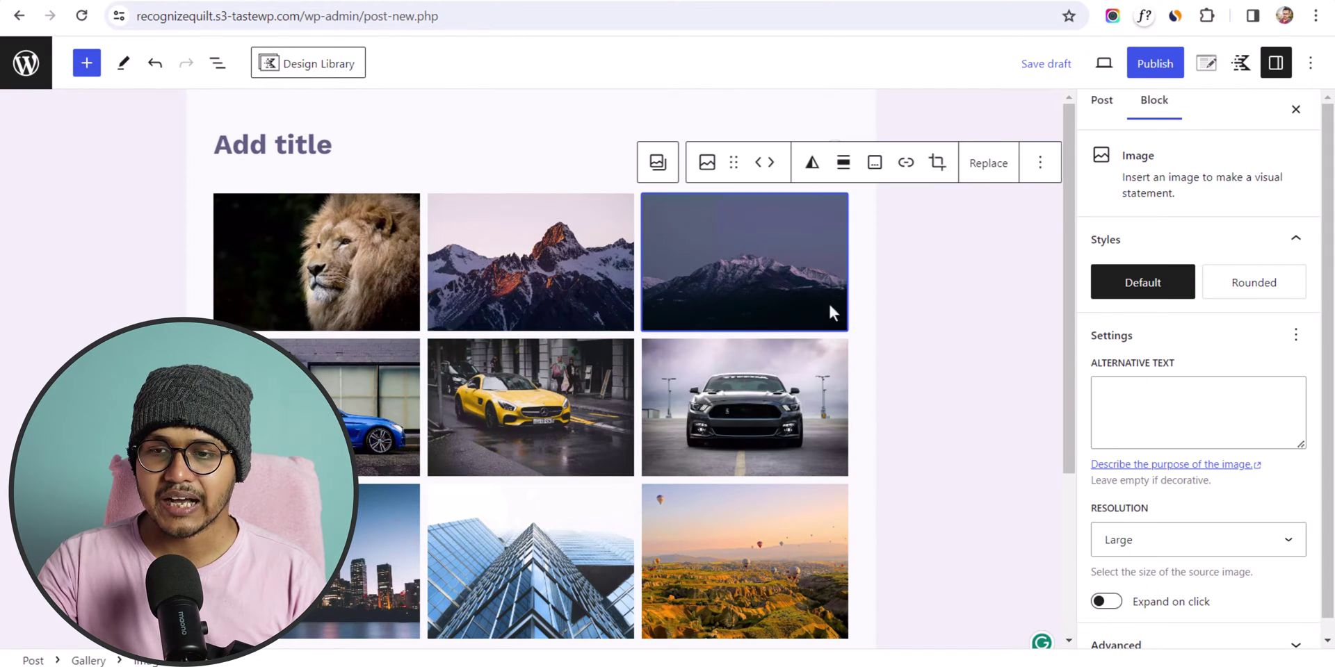
pyautogui.scroll(-1, 1191, 498)
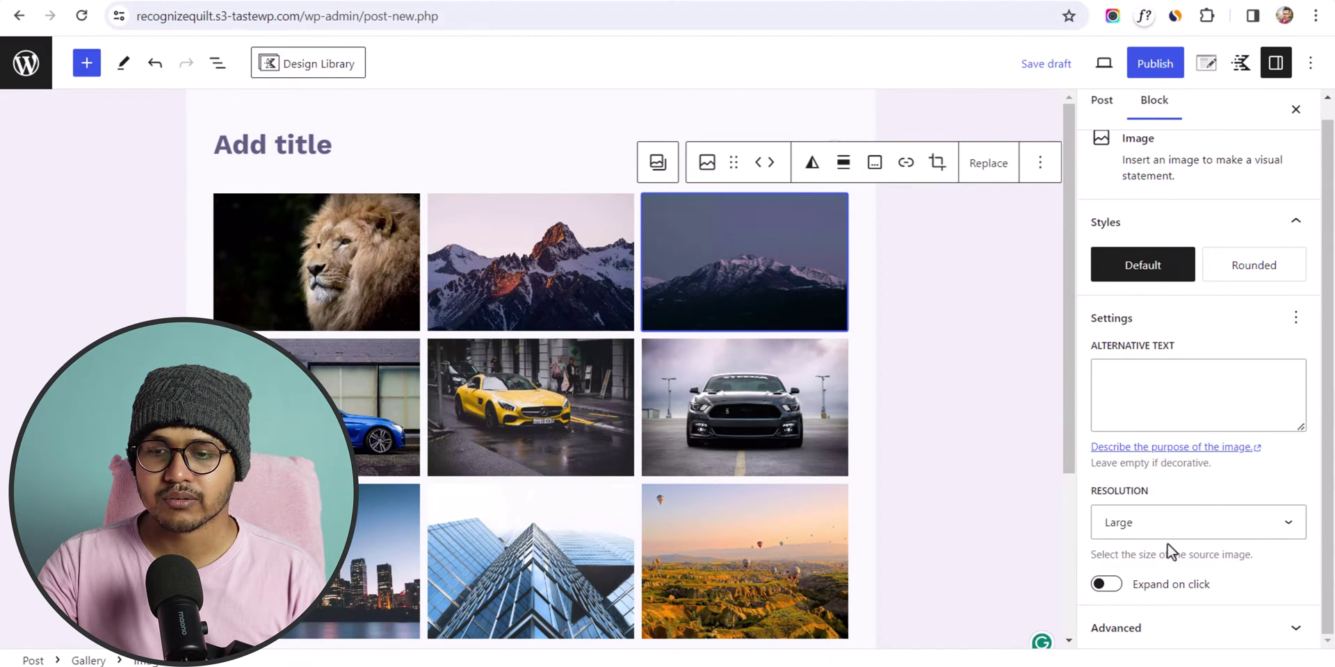
pyautogui.click(1105, 584)
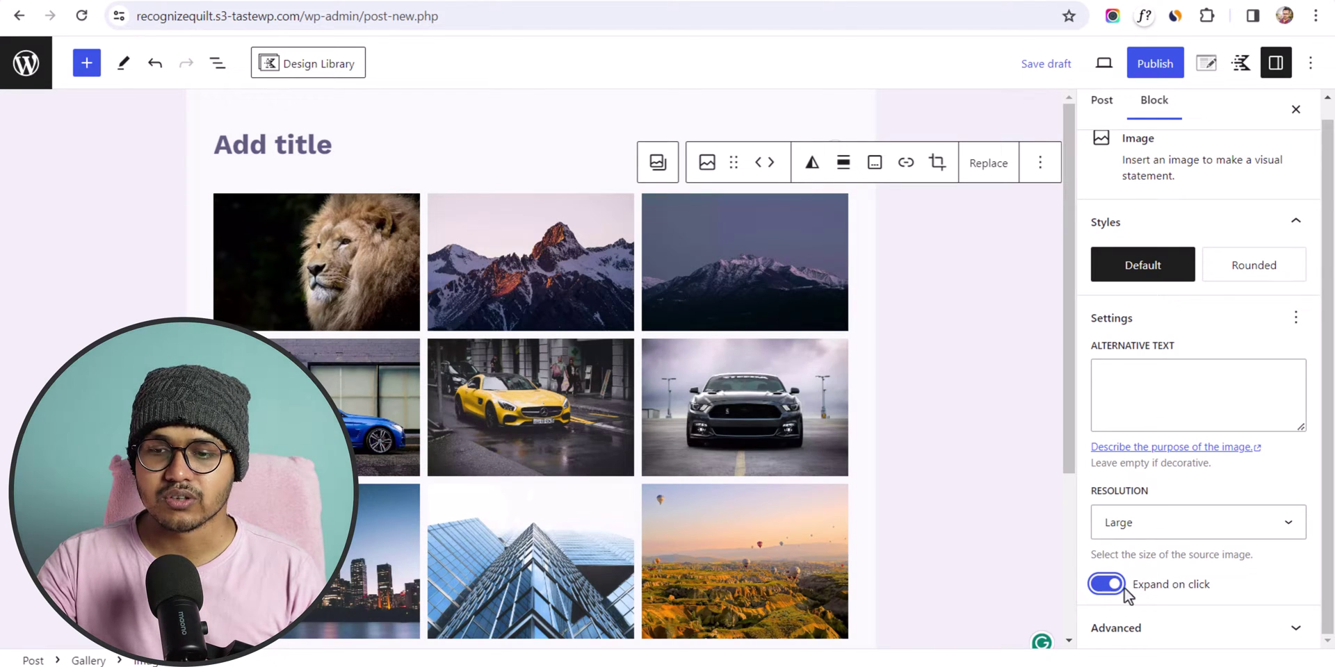
pyautogui.click(783, 258)
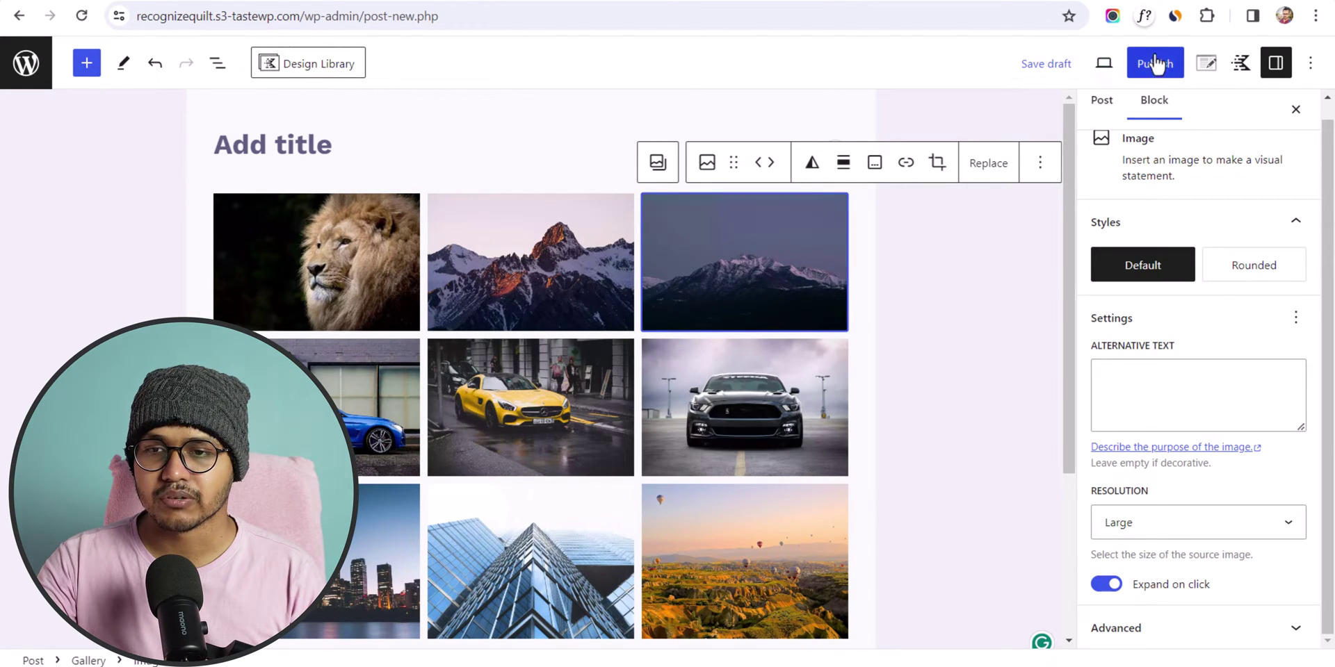
# Title the post "Gallery" and publish it.
pyautogui.click(316, 139)
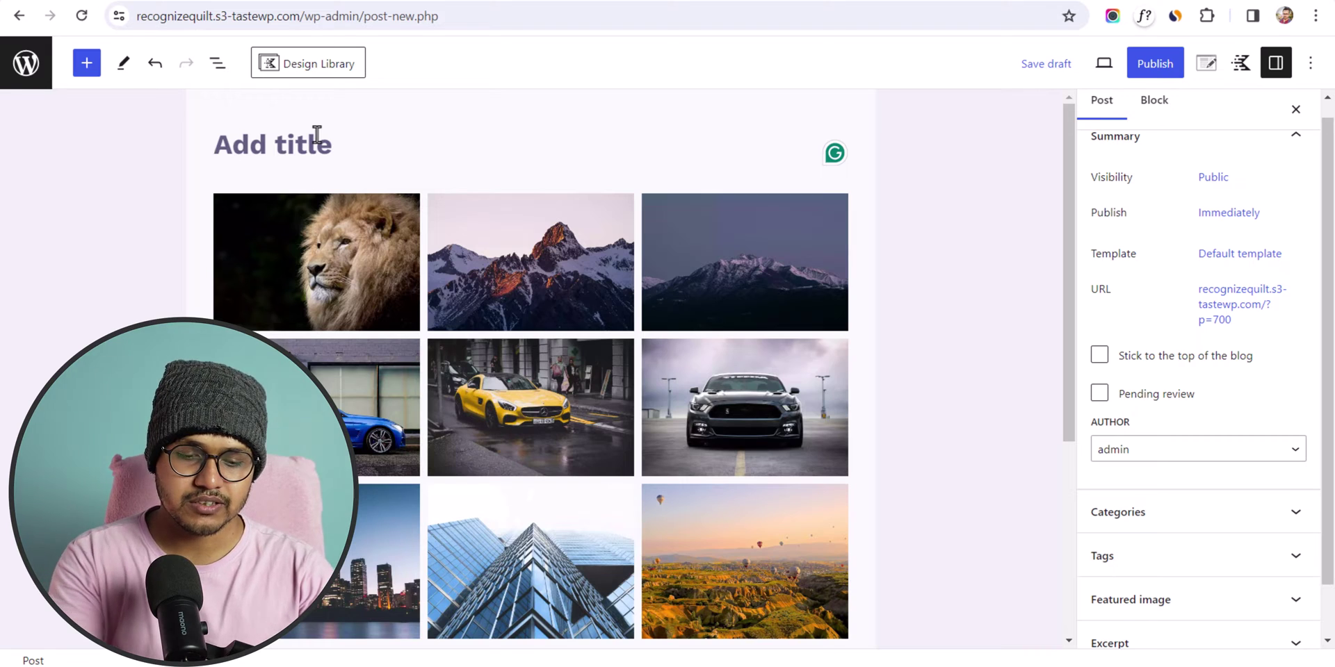
pyautogui.write('Galler')
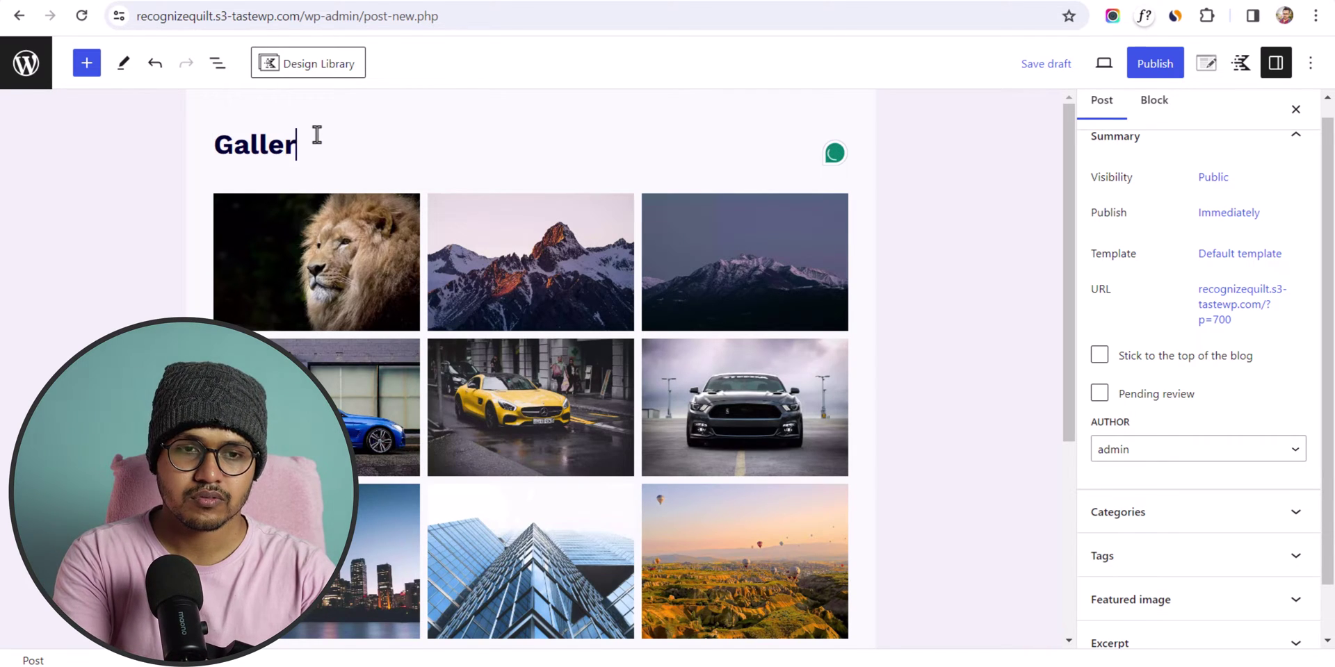
pyautogui.write('y')
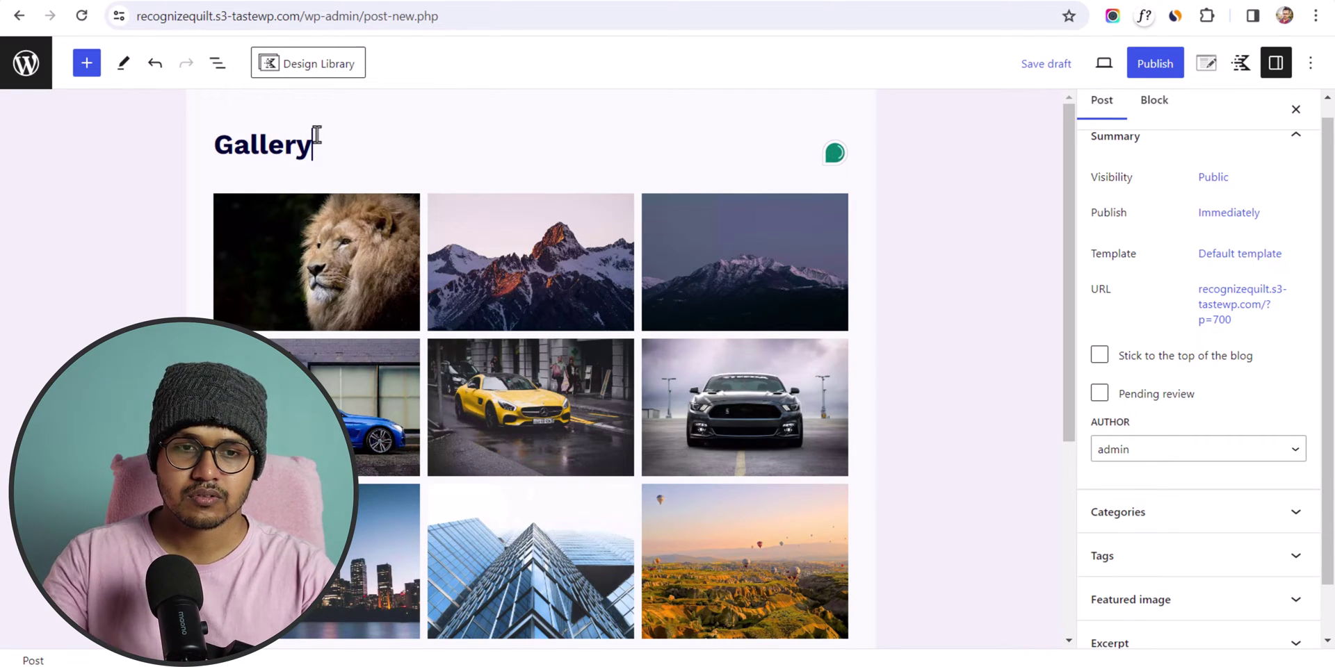
pyautogui.click(1132, 64)
pyautogui.click(1140, 61)
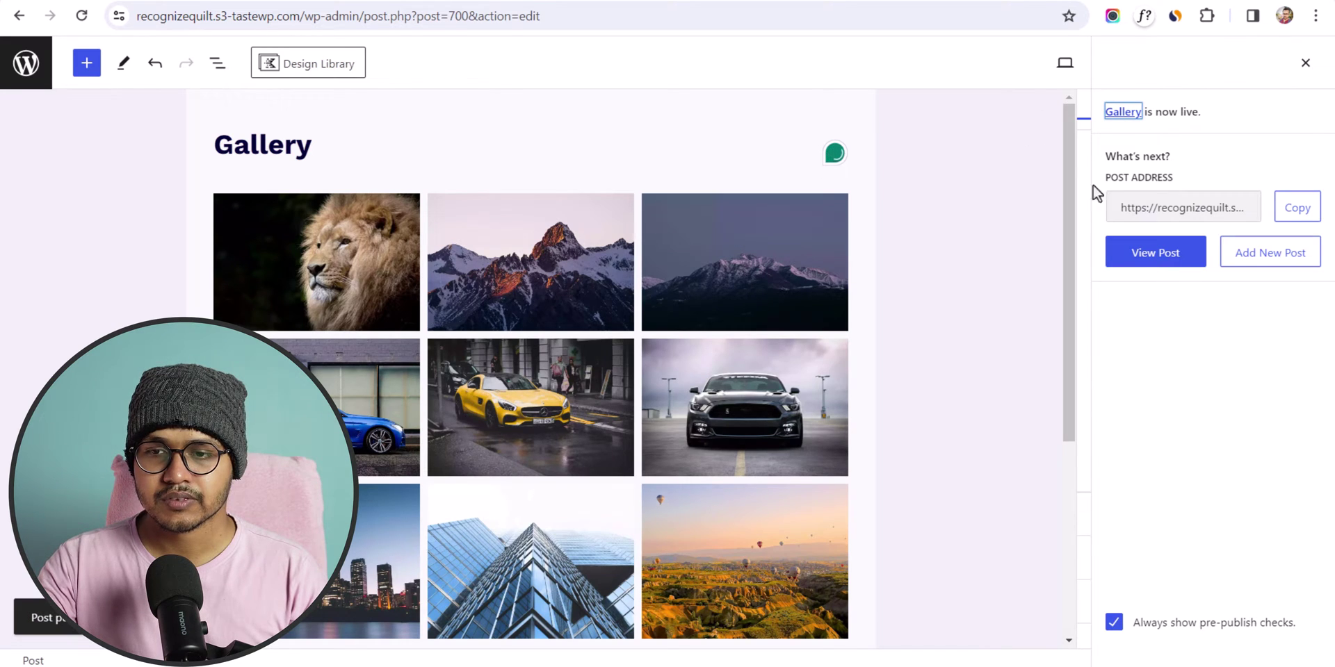
# View the published Gallery post and examine its image grid on the live site.
pyautogui.click(1151, 256)
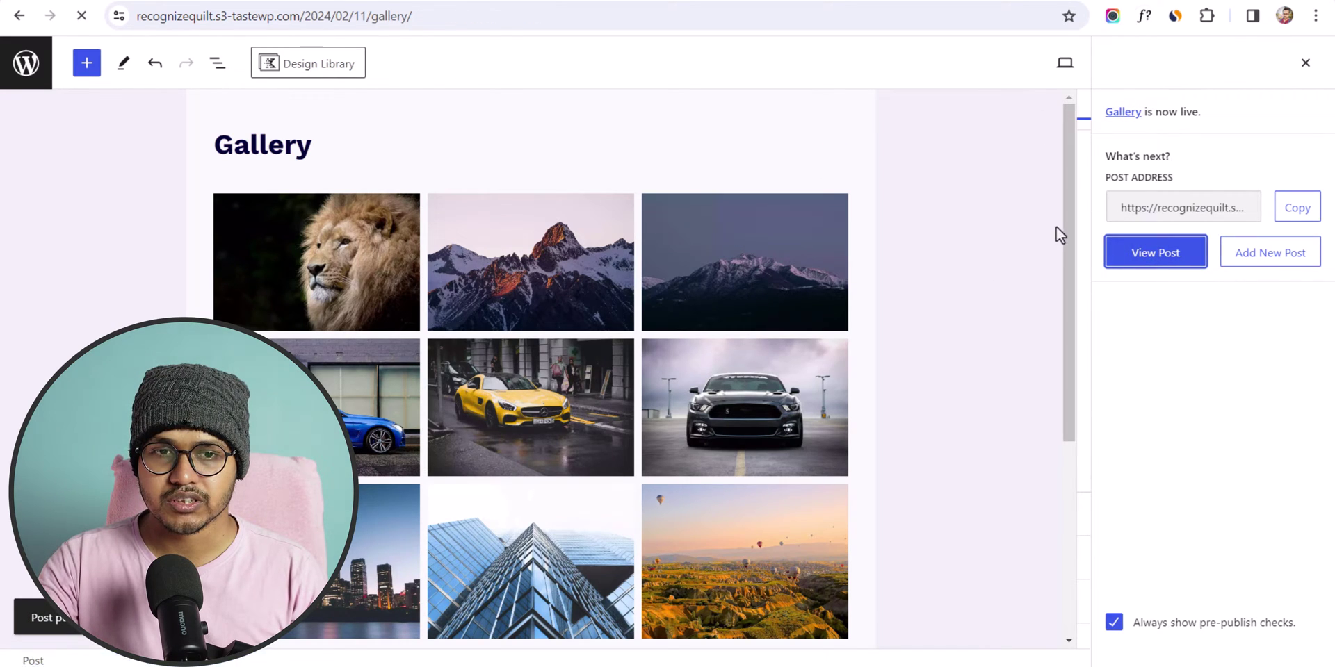
pyautogui.scroll(-5, 1087, 312)
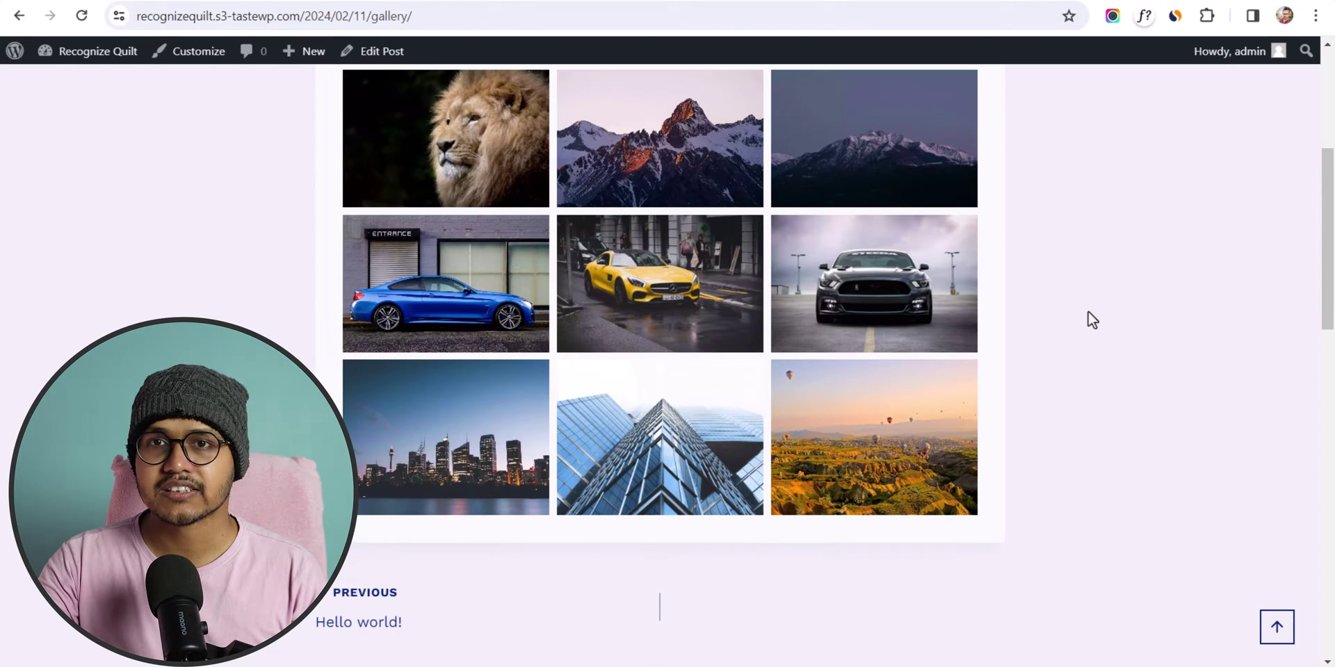
pyautogui.scroll(2, 1087, 312)
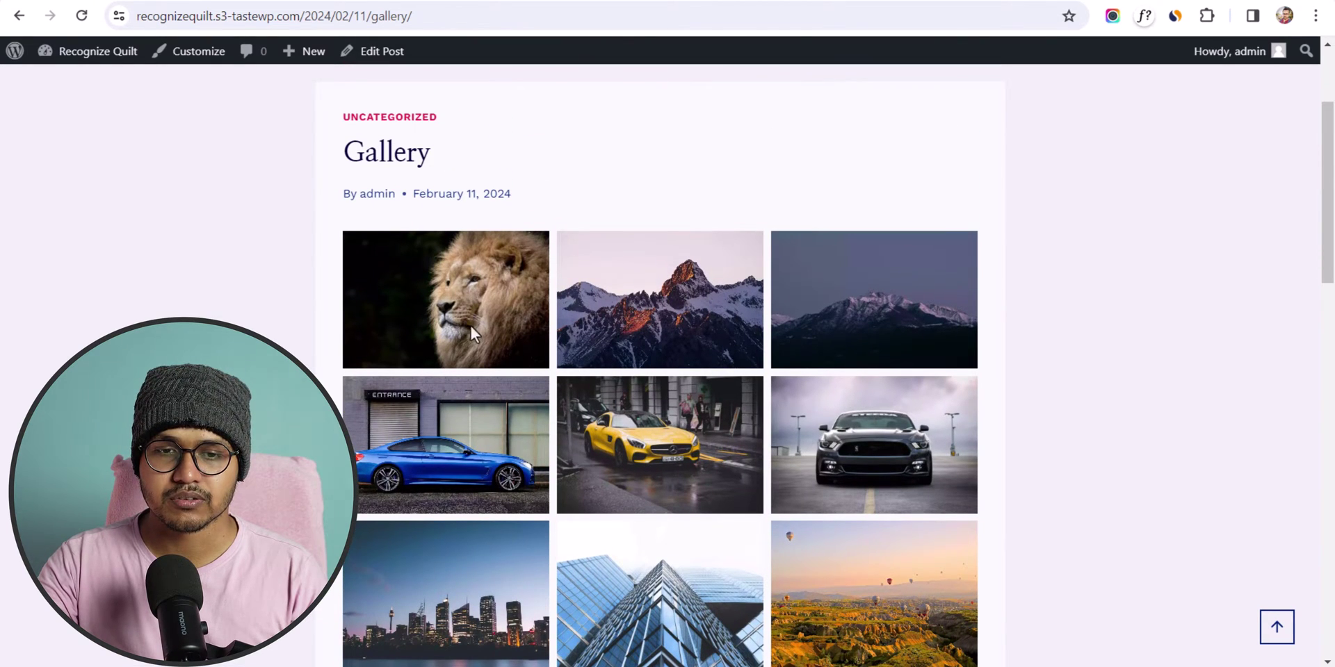
# Expand the dark mountain image on the published Gallery post several times to check its enlarged view, closing it each time.
pyautogui.click(852, 306)
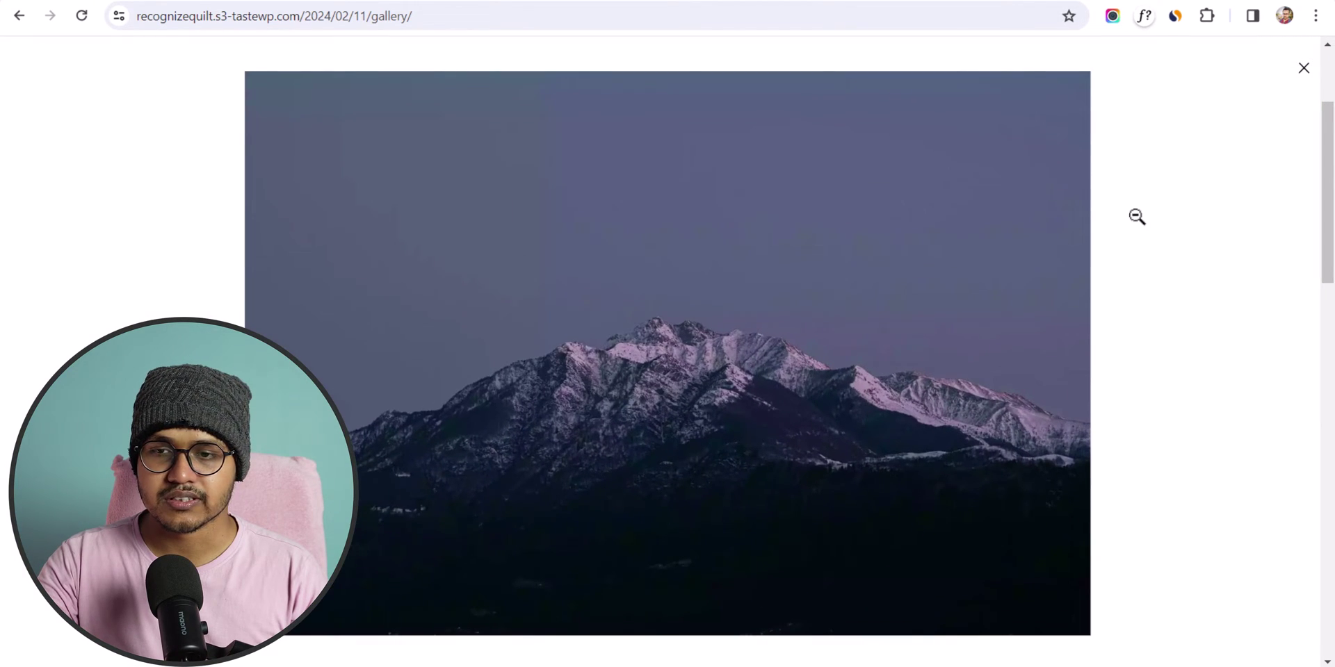
pyautogui.click(1304, 69)
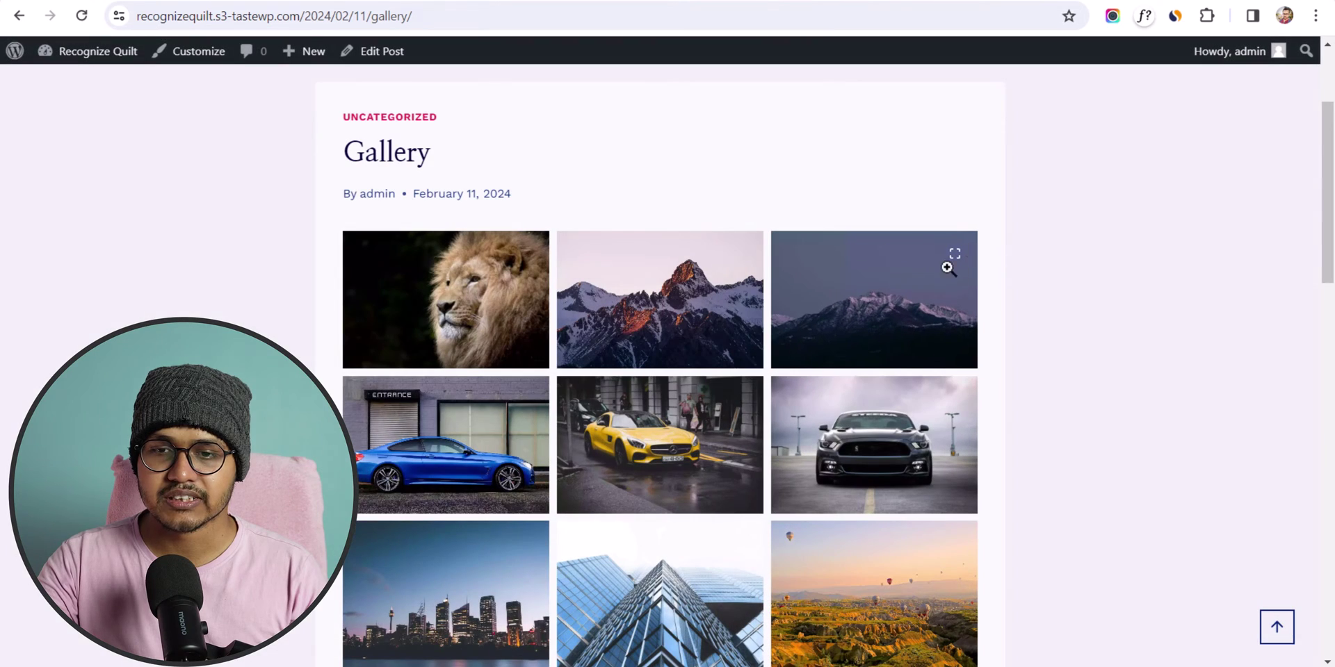
pyautogui.click(890, 280)
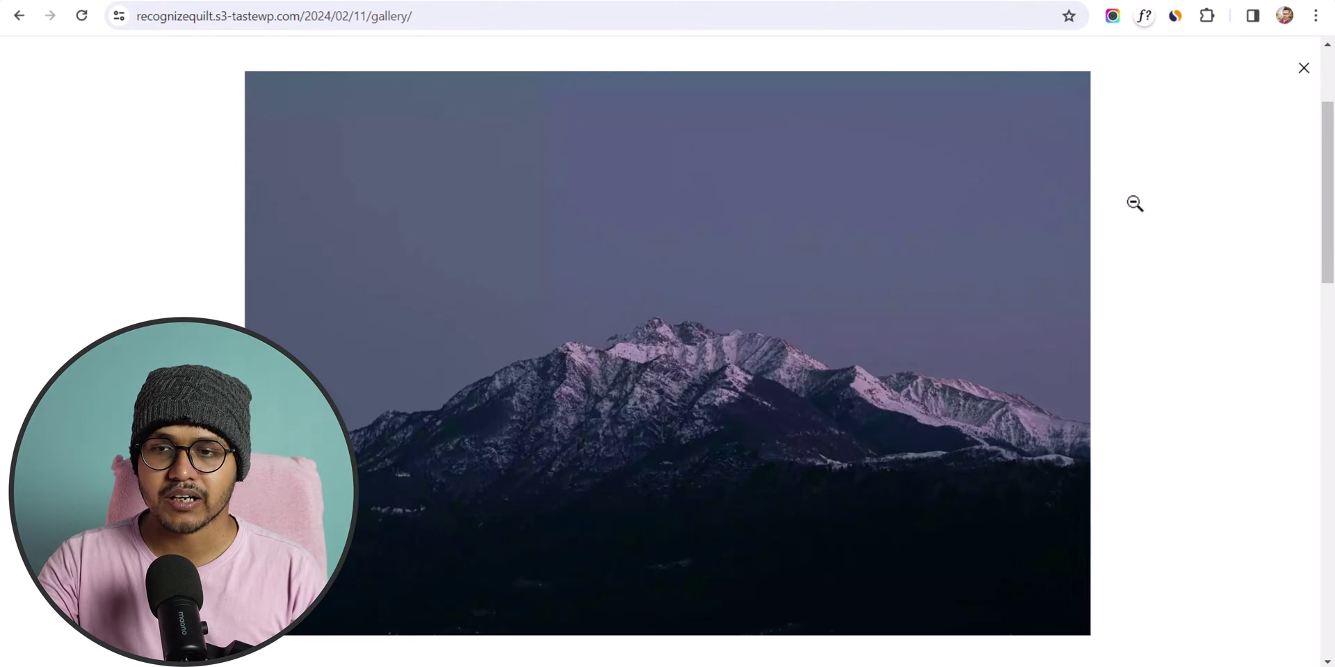
pyautogui.click(1270, 121)
pyautogui.click(933, 262)
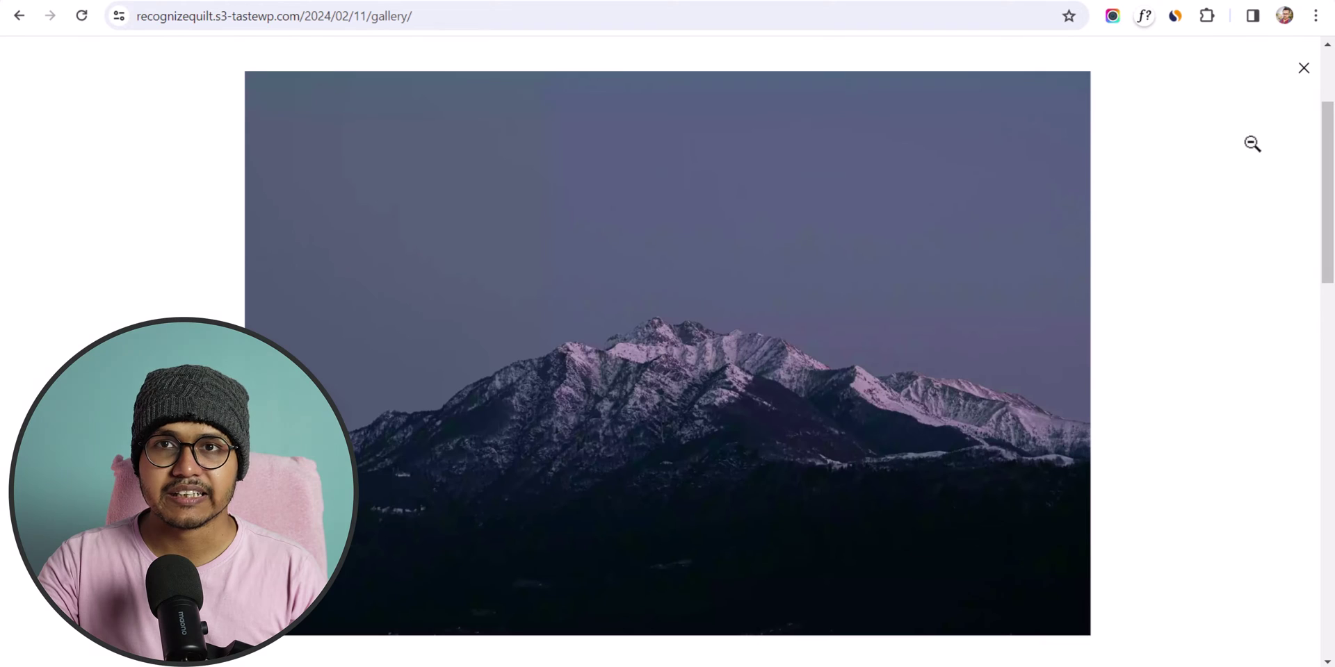
pyautogui.click(1304, 71)
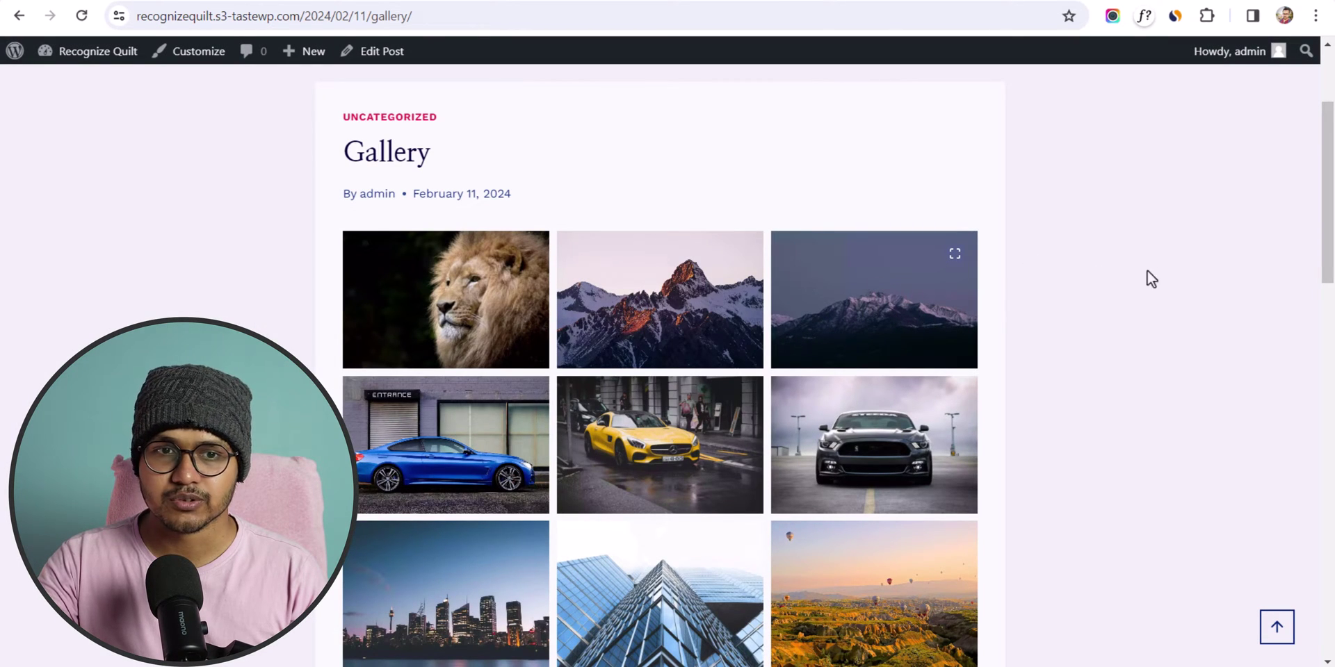
# Open the Gallery post for editing and enable Expand on click for the red-lit mountain image in the first row.
pyautogui.click(387, 54)
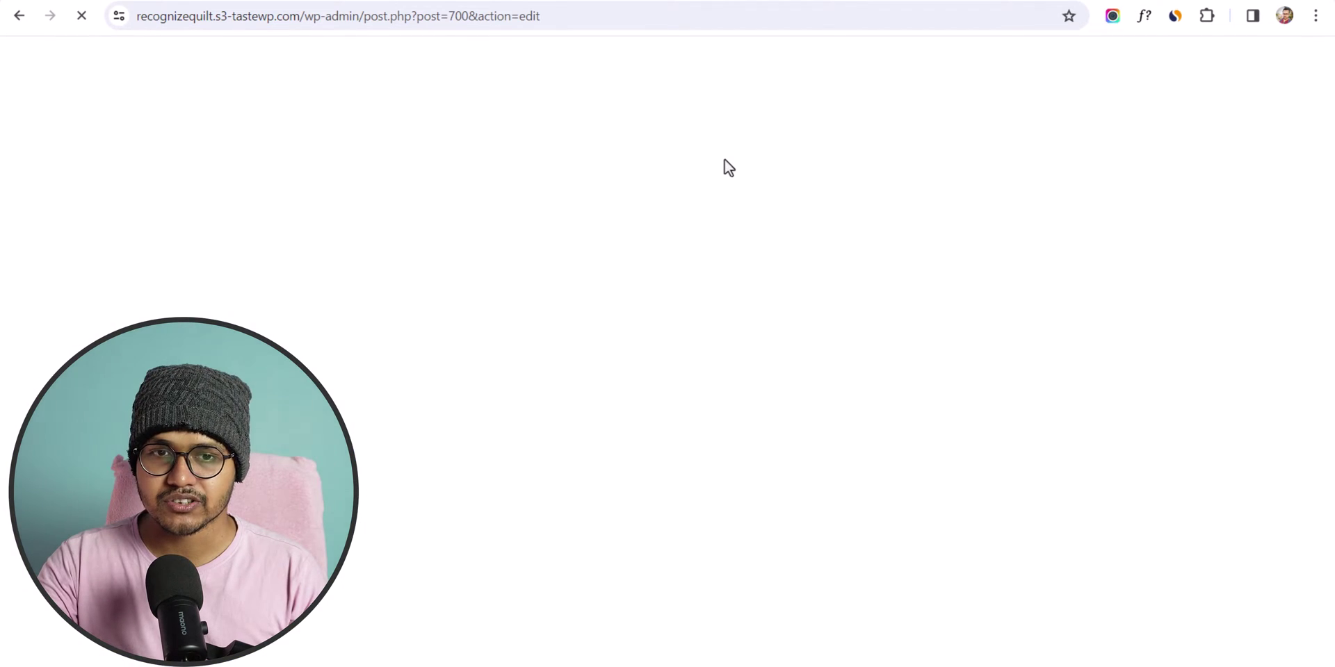
pyautogui.click(528, 275)
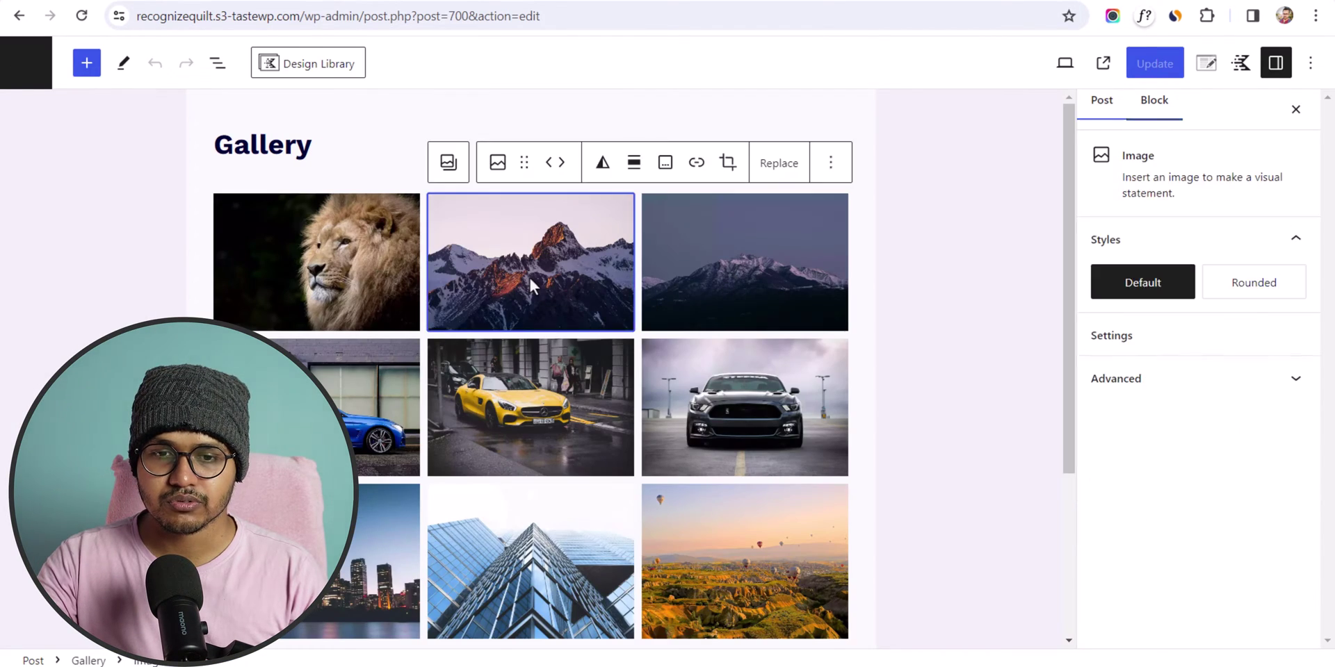
pyautogui.click(1101, 604)
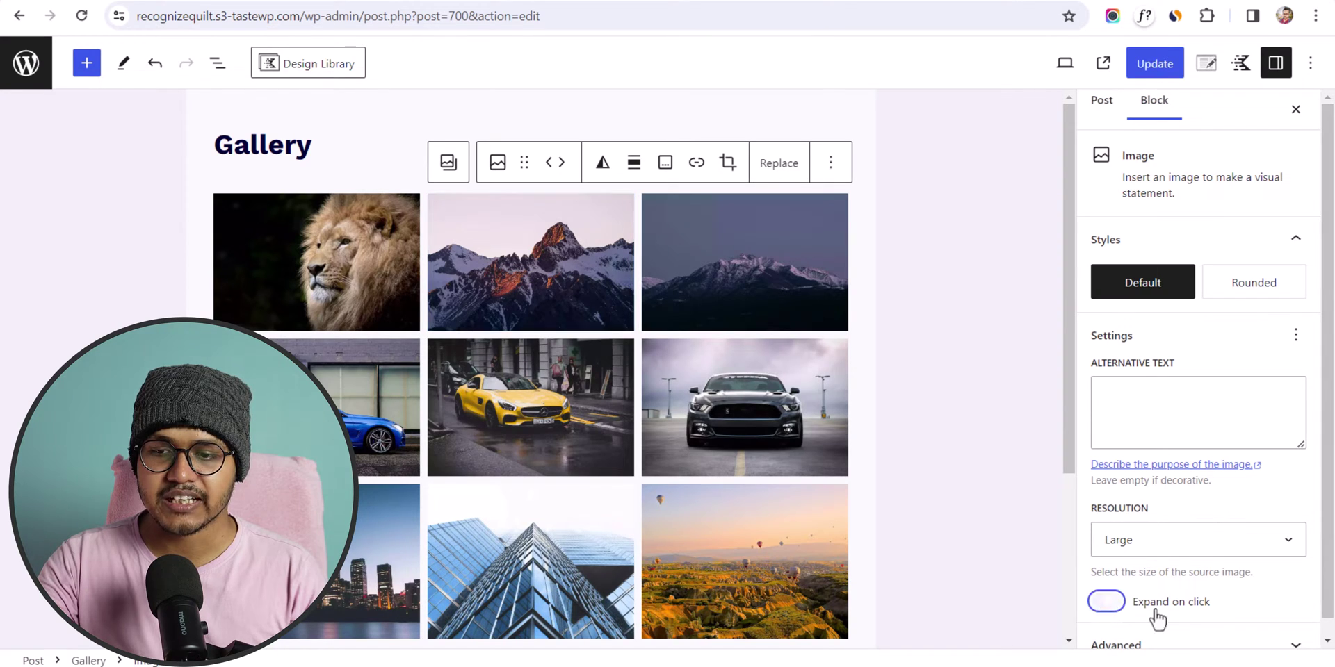
pyautogui.click(965, 307)
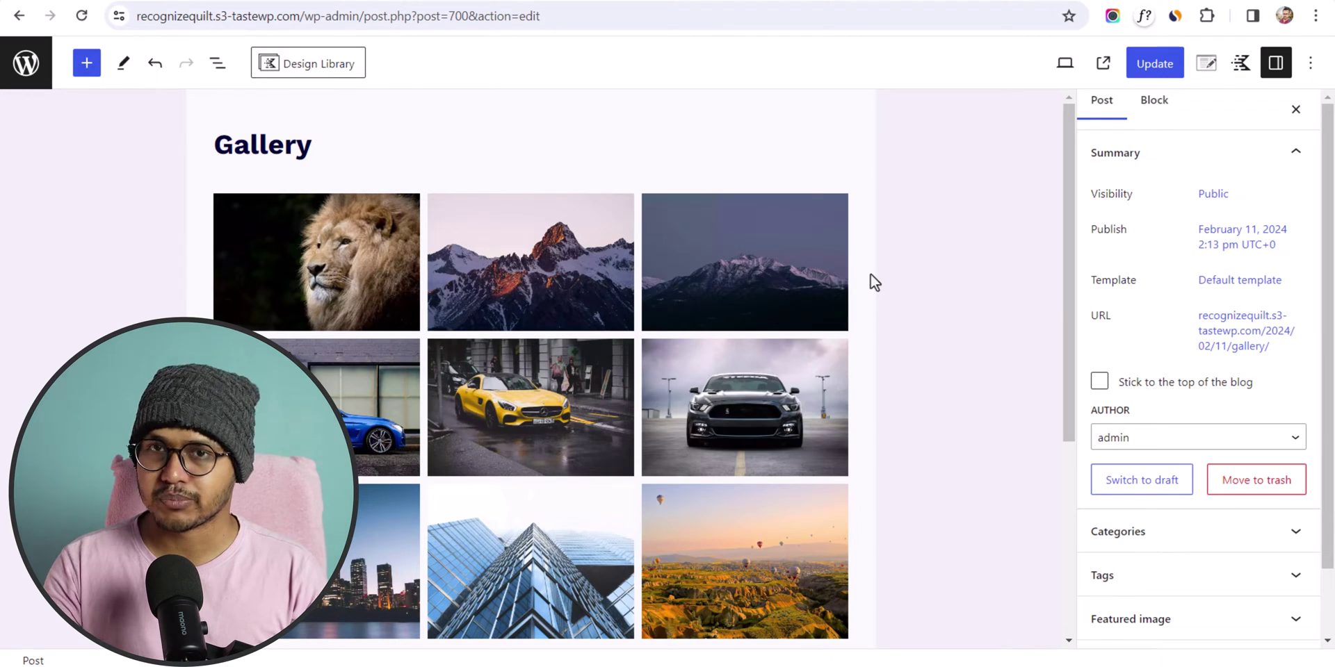
pyautogui.click(564, 212)
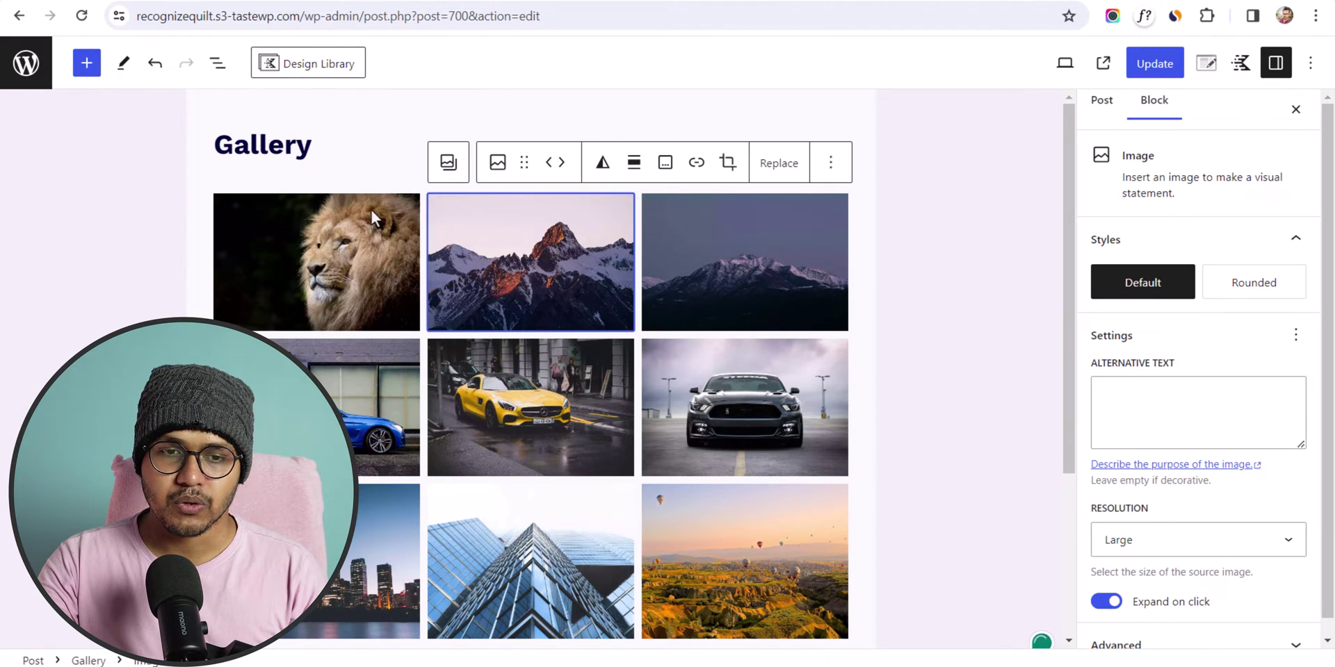
# Delete the whole built-in gallery block from the Gallery post.
pyautogui.click(94, 660)
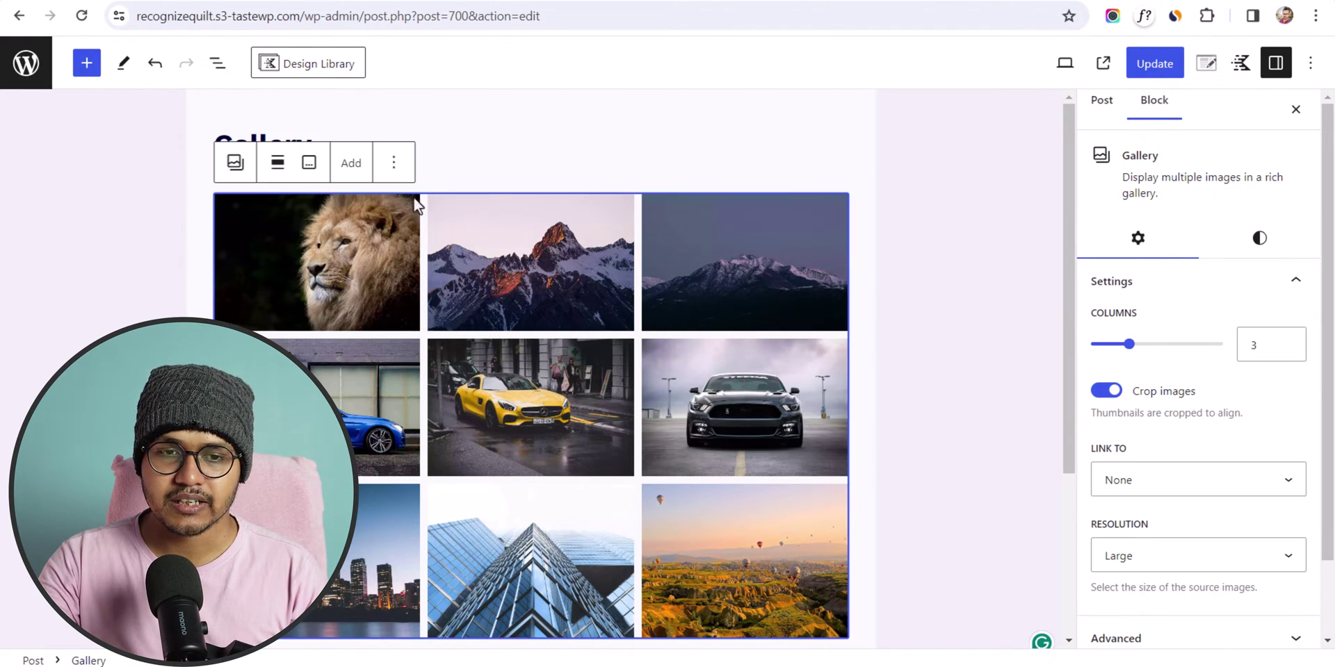
pyautogui.click(393, 162)
pyautogui.click(432, 546)
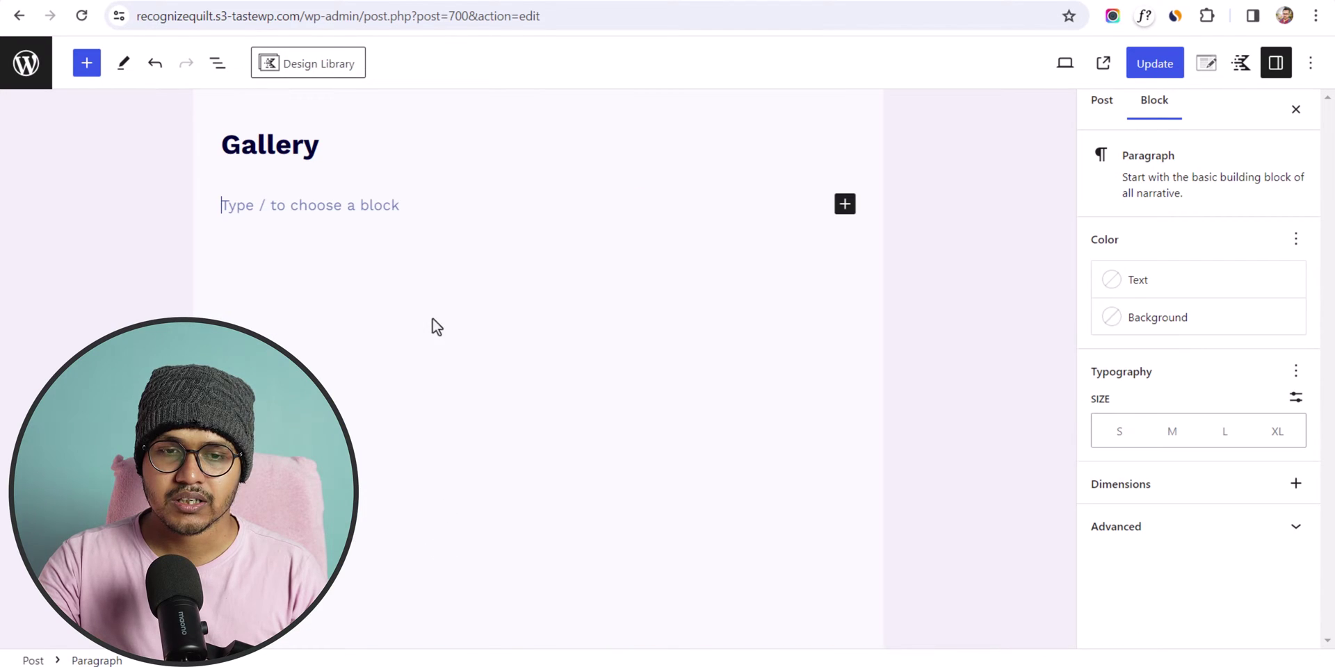
# Search the blocks for "gall" and insert the Image Gallery block below the post title.
pyautogui.click(844, 208)
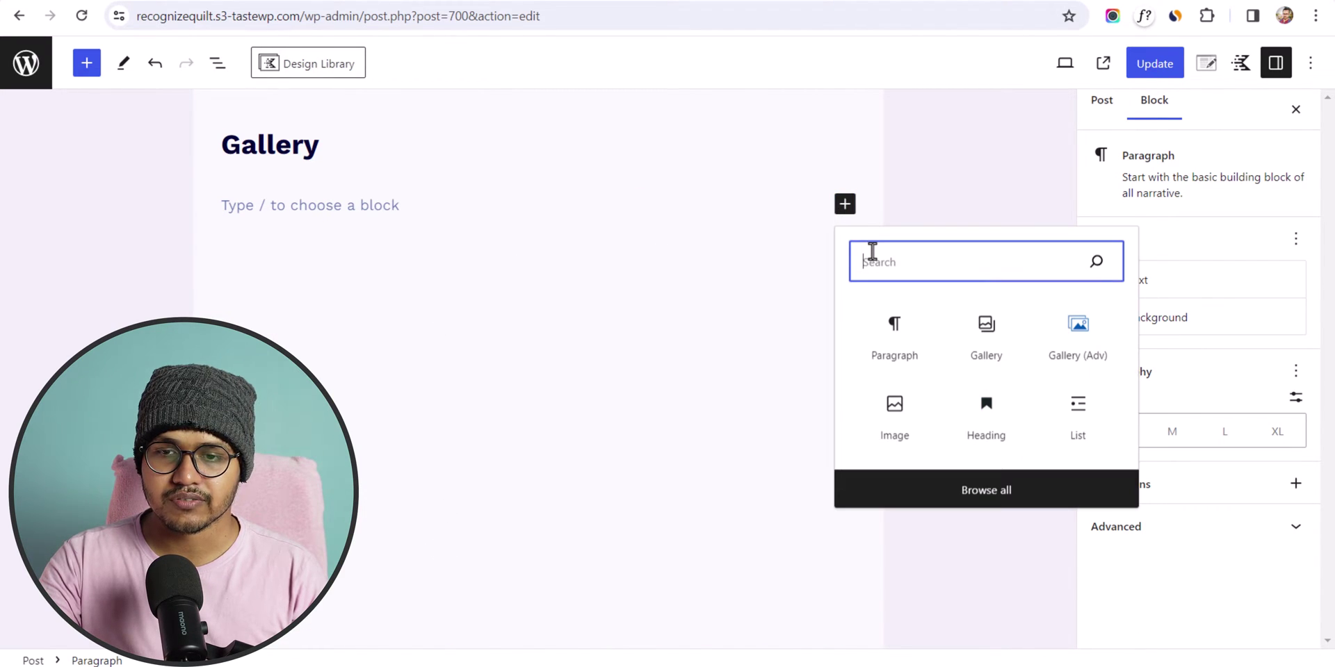
pyautogui.write('gall')
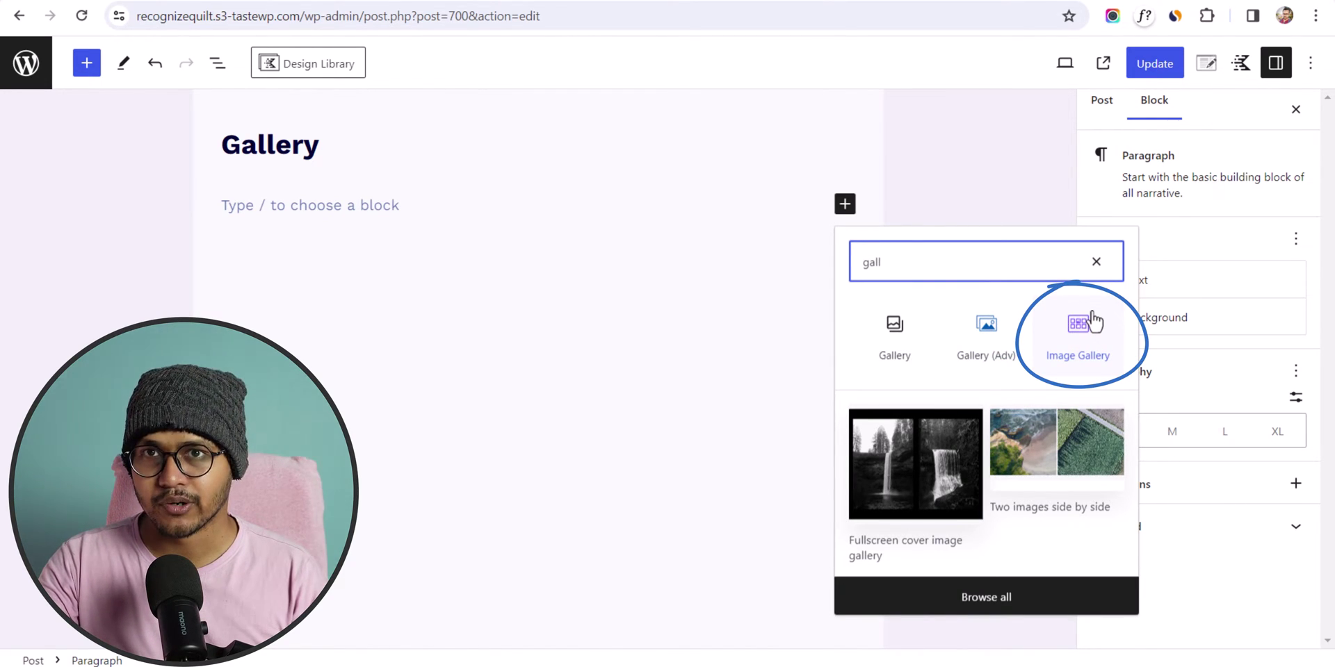
pyautogui.click(1092, 316)
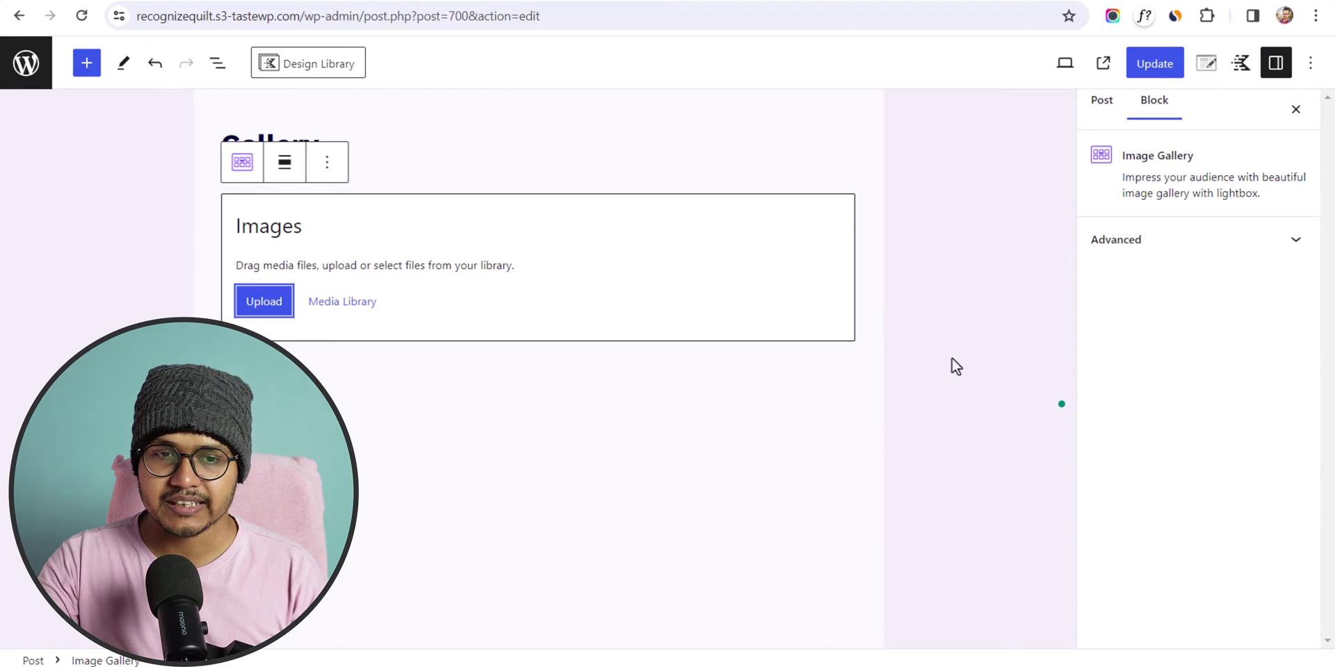
# Create a new gallery from the first twelve media library images, from the lion through the Ezoic account thumbnail.
pyautogui.click(350, 301)
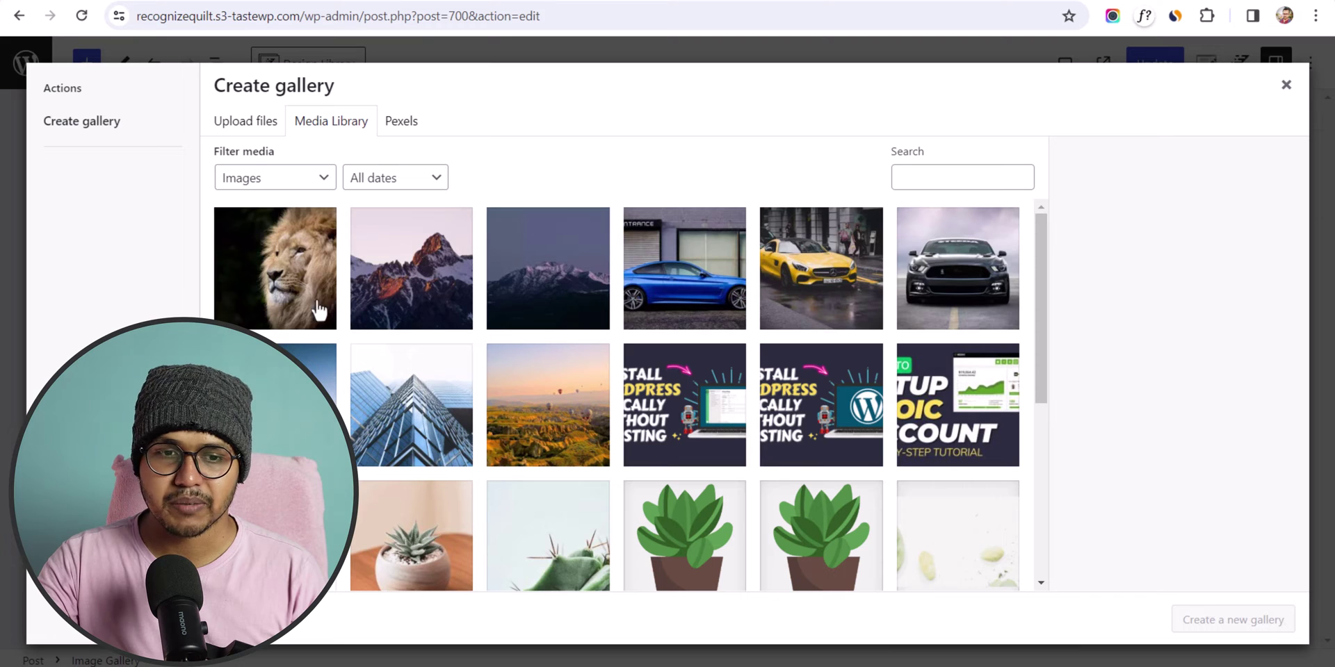
pyautogui.click(319, 311)
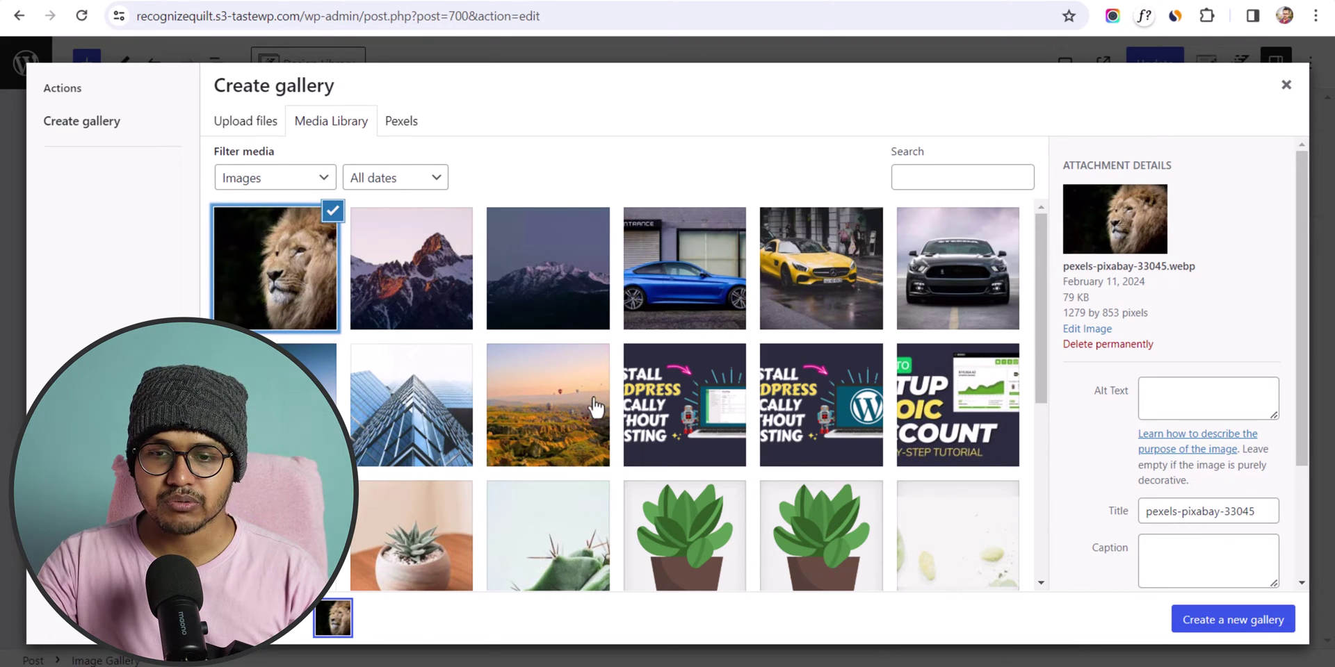
pyautogui.scroll(-2, 879, 442)
pyautogui.scroll(2, 904, 438)
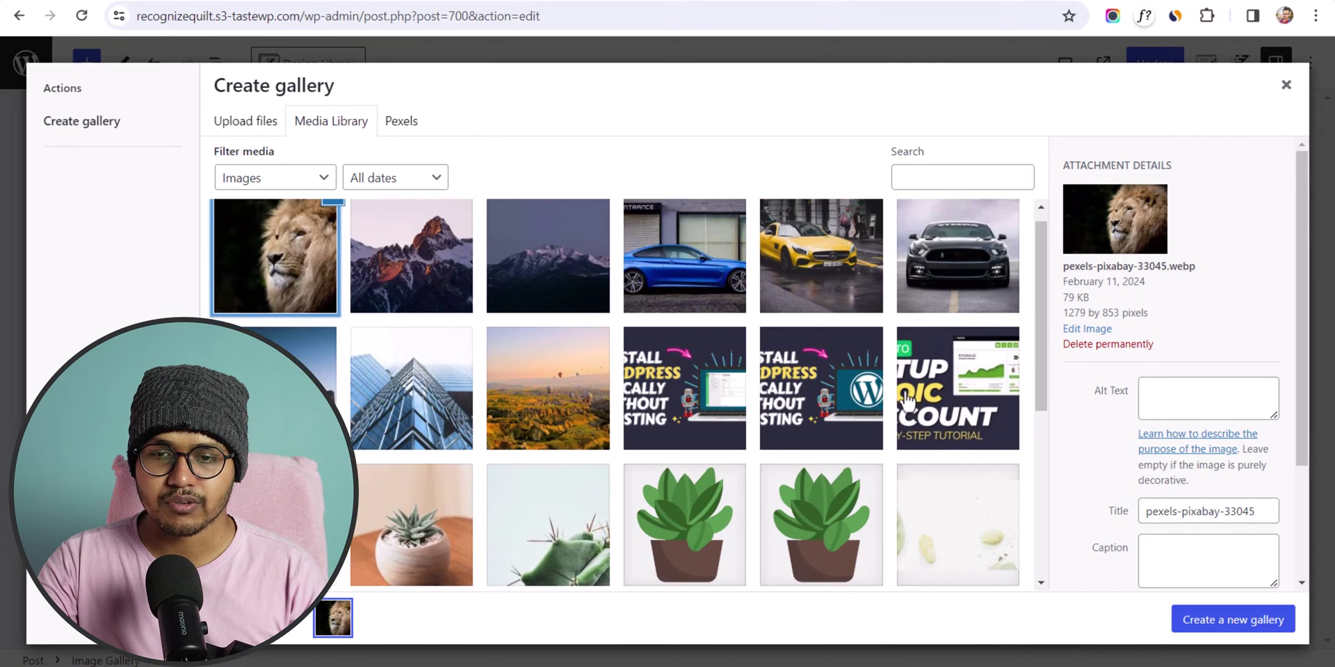
pyautogui.keyDown('shift'); pyautogui.click(931, 425); pyautogui.keyUp('shift')
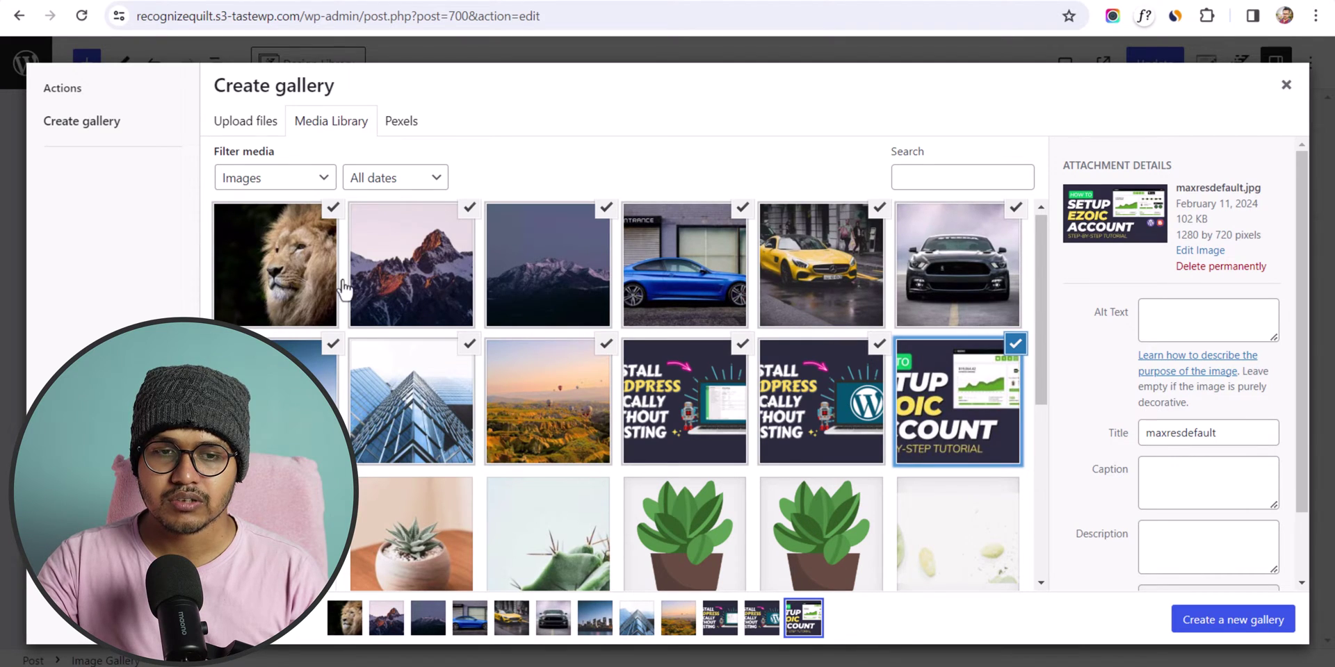
pyautogui.click(314, 278)
pyautogui.click(951, 394)
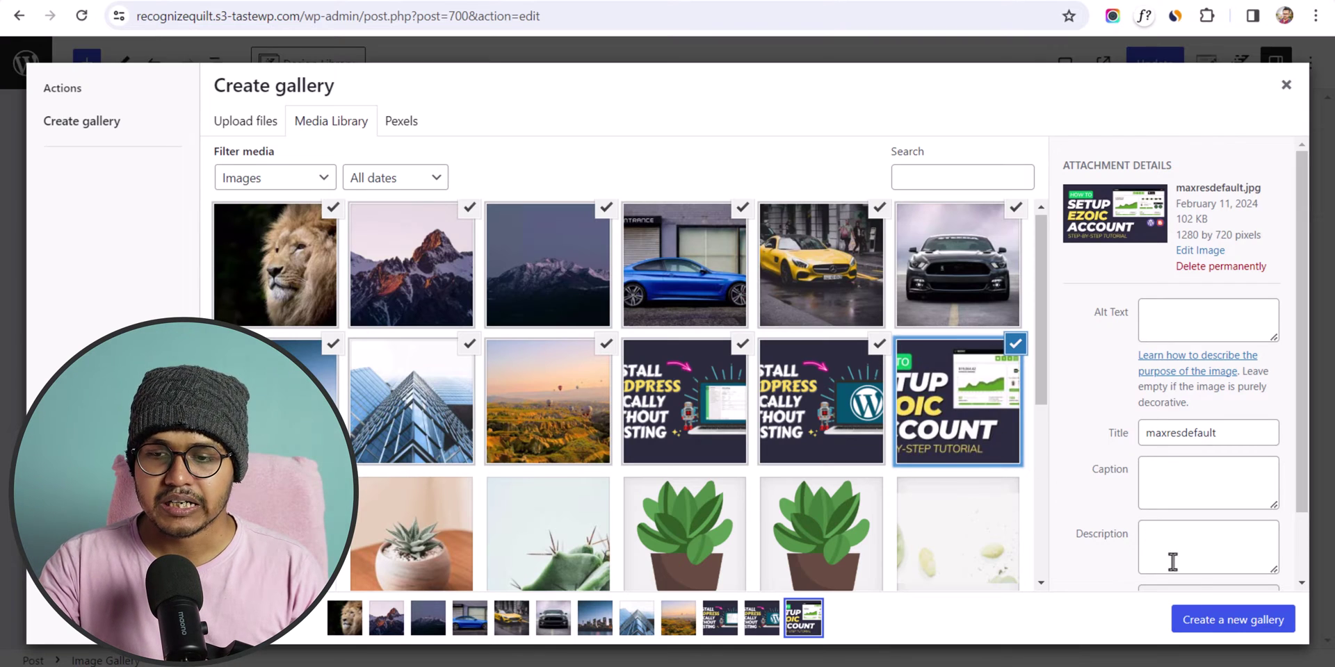
pyautogui.click(1214, 621)
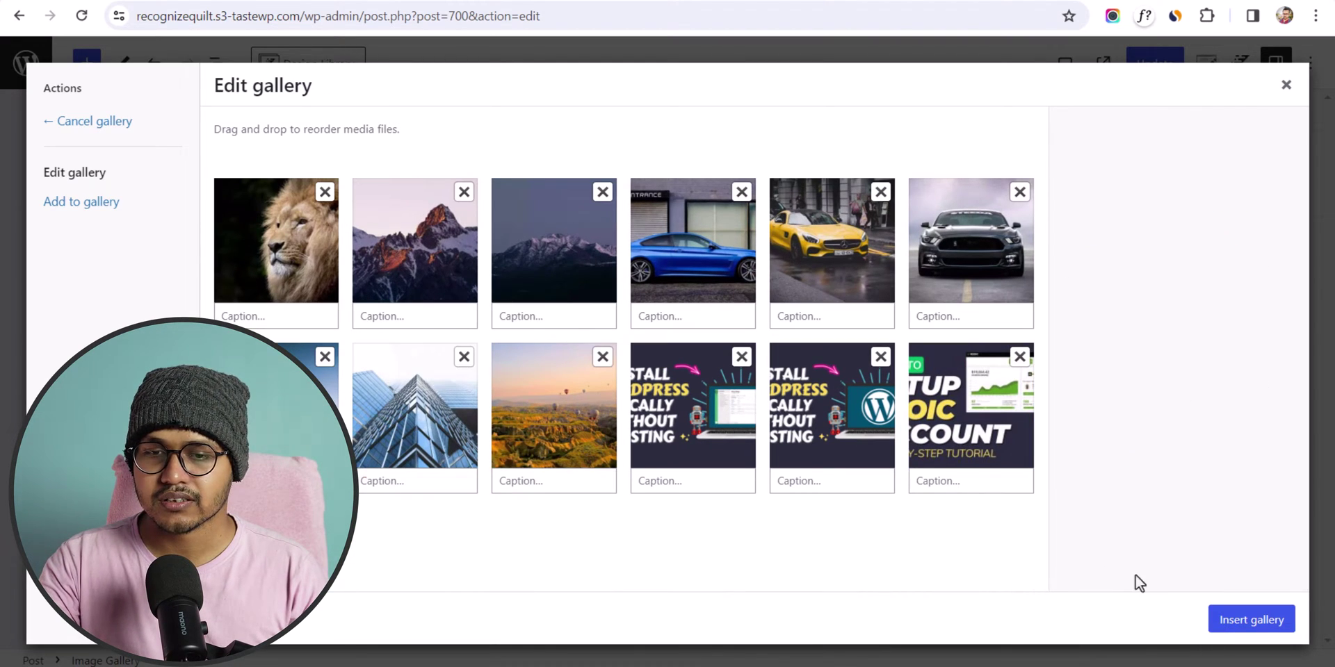
# Insert the twelve-image gallery into the post, leaving the image captions blank.
pyautogui.click(283, 318)
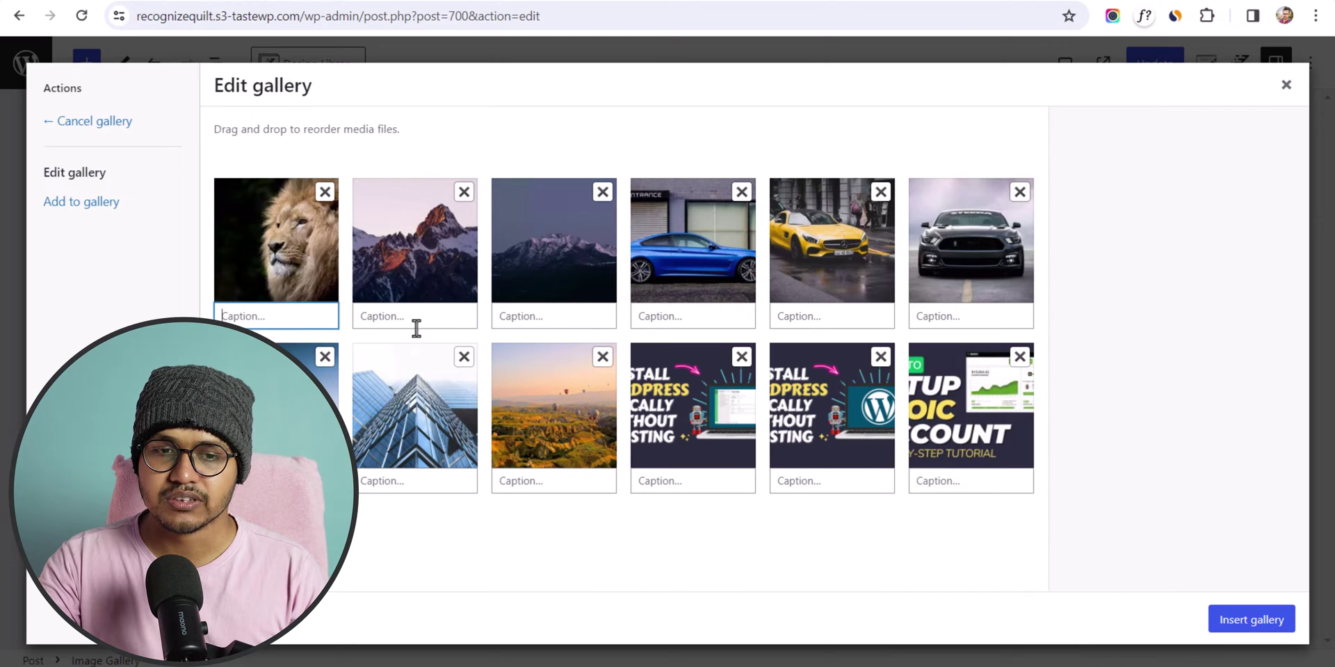
pyautogui.click(417, 321)
pyautogui.click(590, 321)
pyautogui.click(1274, 609)
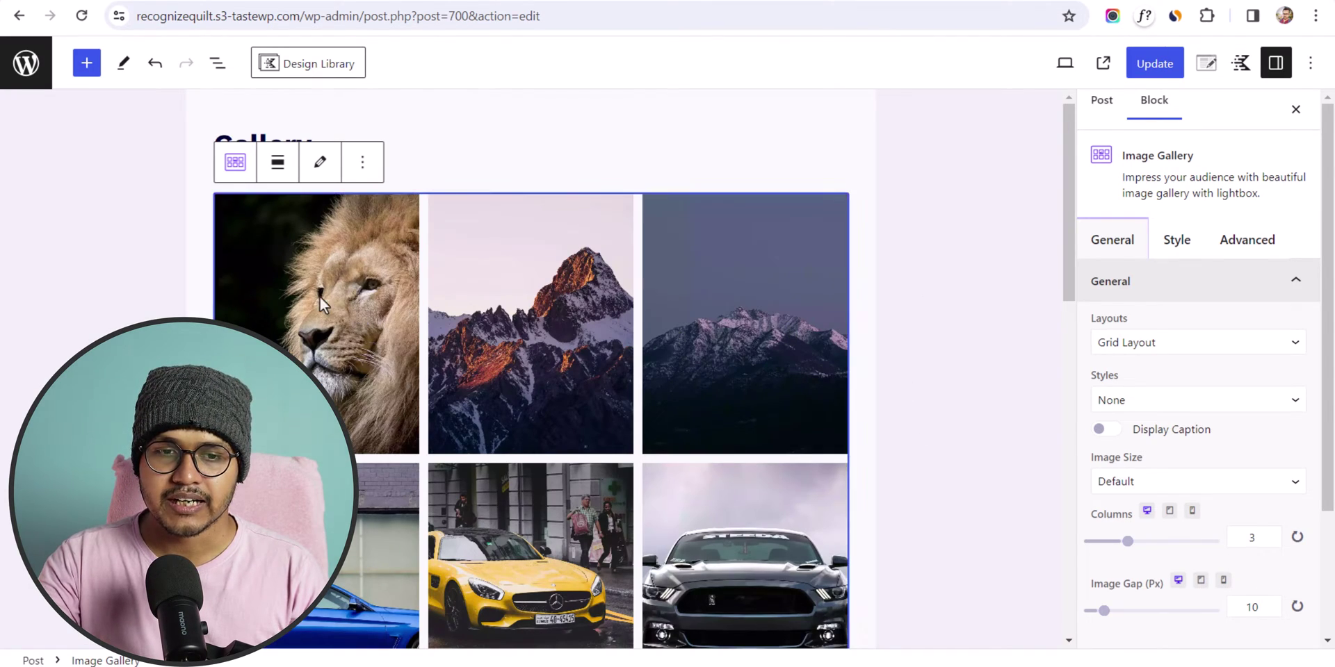
# Look through the inserted gallery, try Masonry Layout on it, and switch back to Grid Layout.
pyautogui.scroll(-3, 714, 333)
pyautogui.scroll(-5, 685, 431)
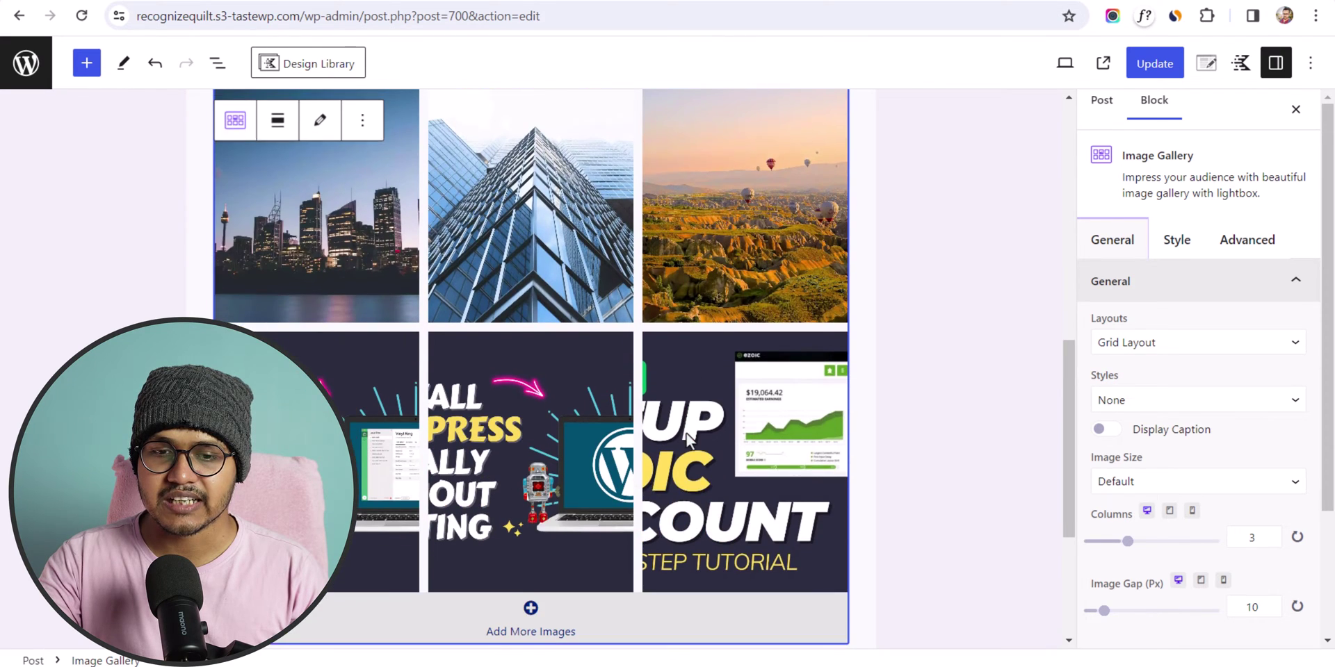
pyautogui.scroll(6, 685, 432)
pyautogui.scroll(1, 678, 410)
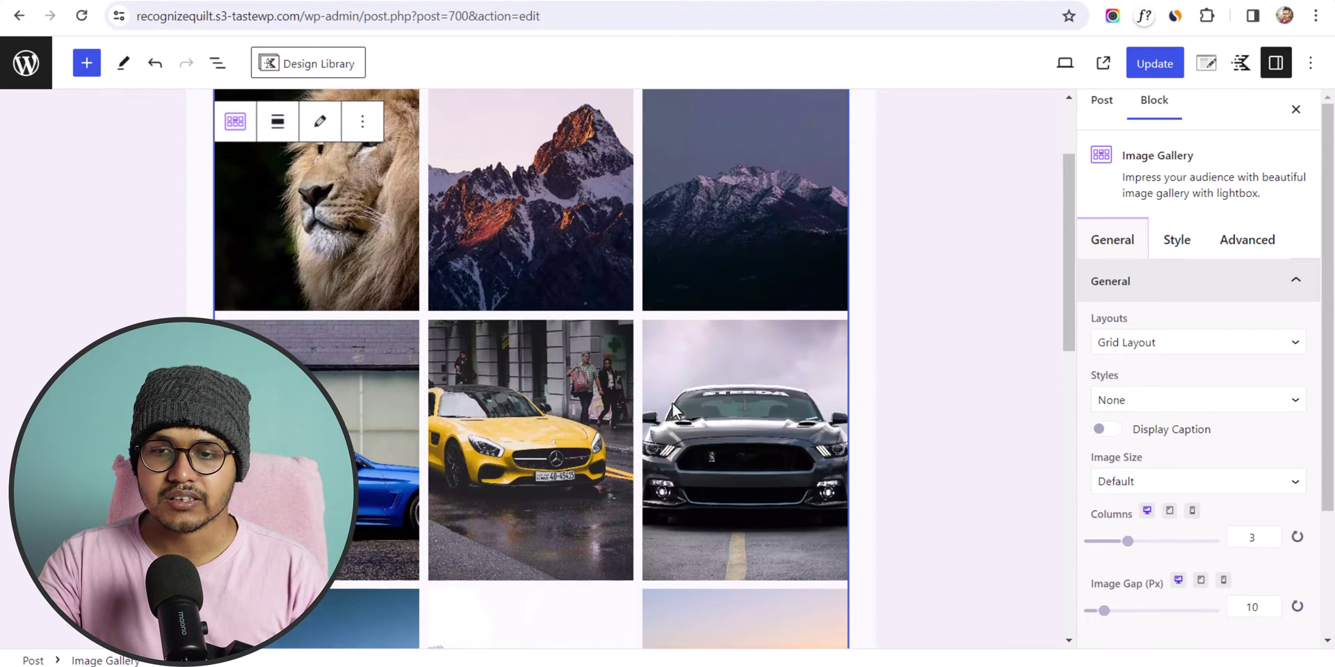
pyautogui.click(1148, 355)
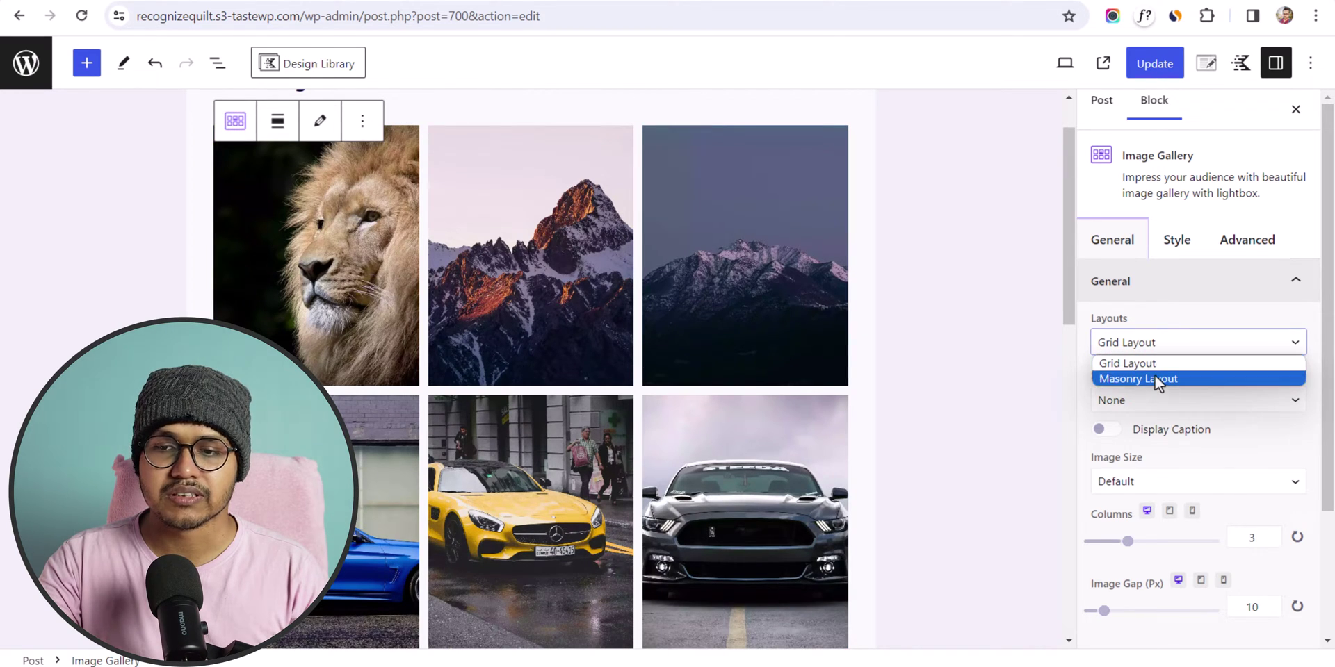
pyautogui.click(1154, 377)
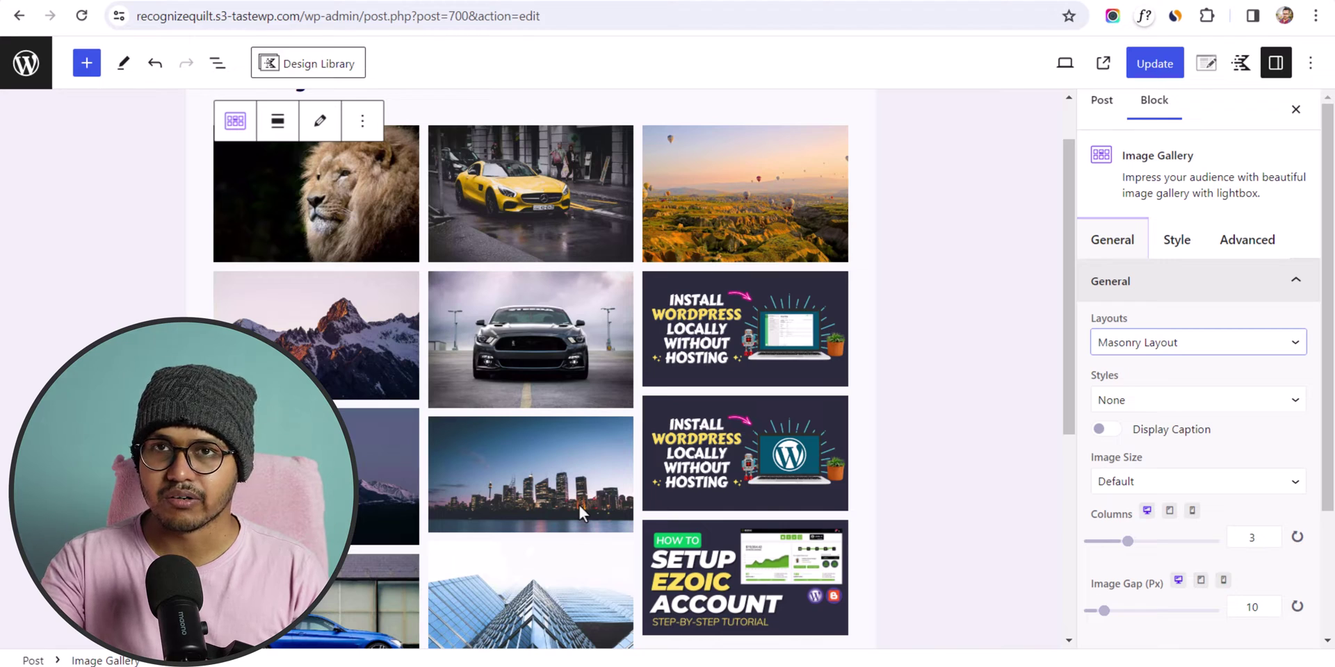
pyautogui.click(1223, 356)
pyautogui.click(1156, 362)
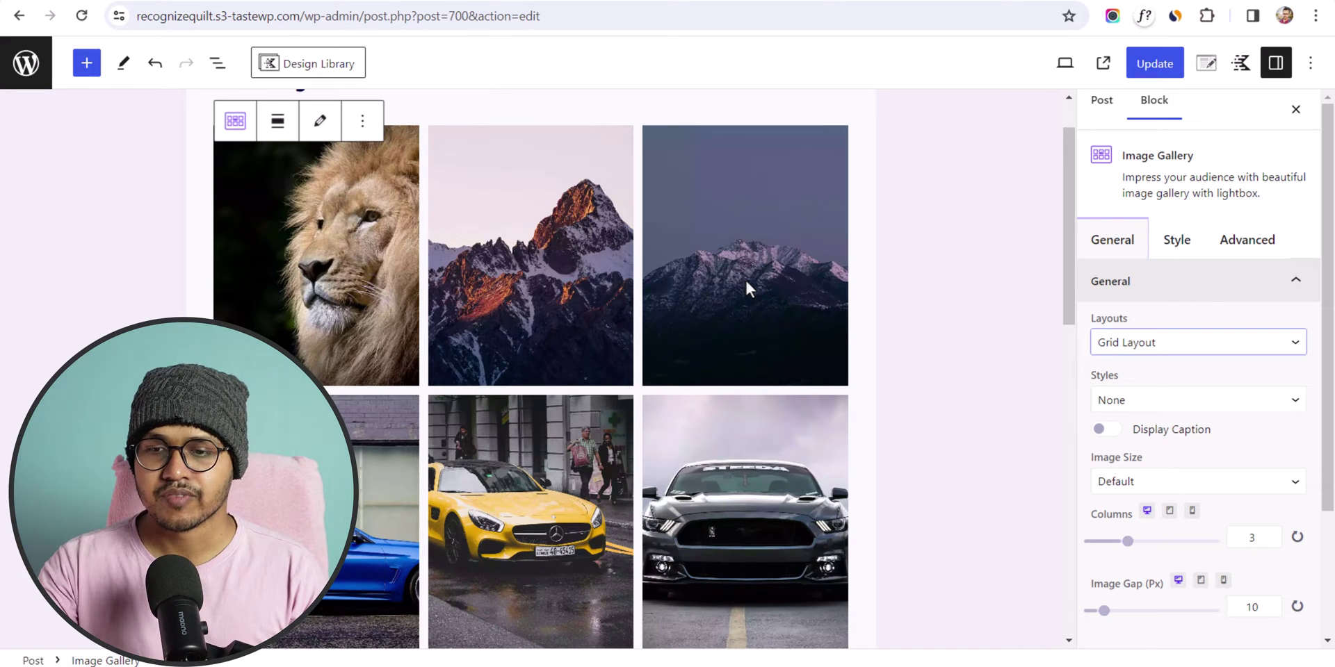
# Set the image gallery's image size to Full Size.
pyautogui.scroll(-3, 1159, 513)
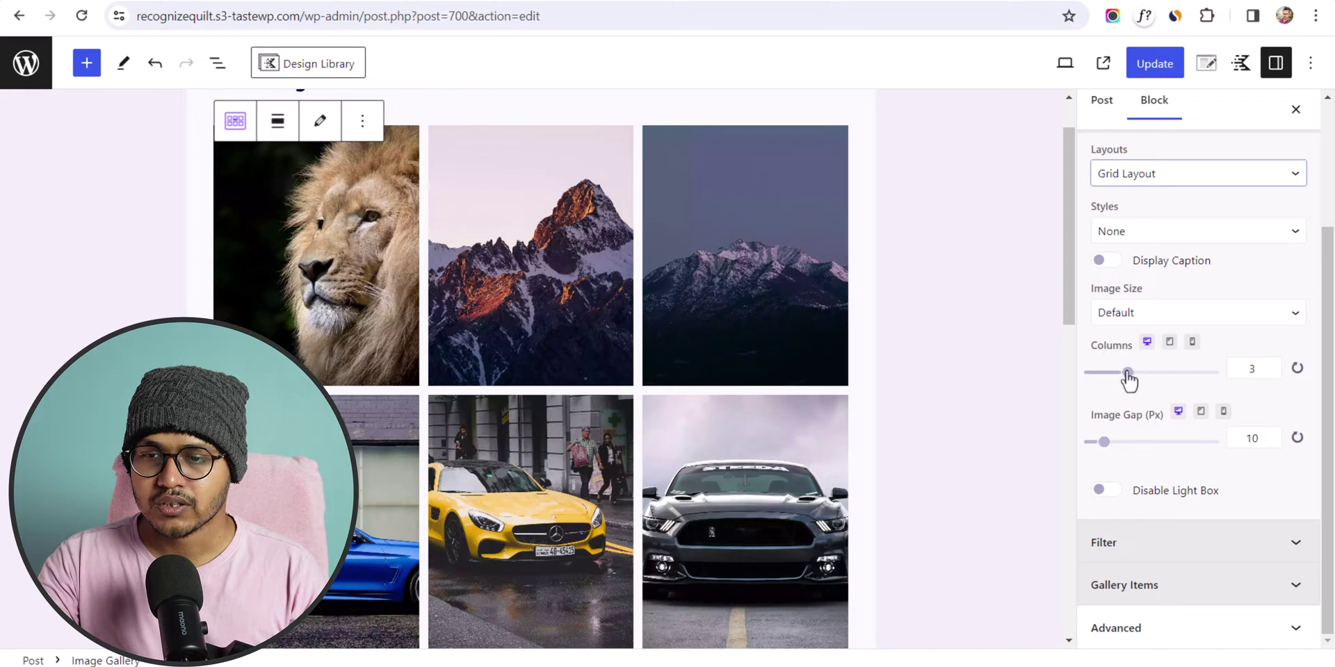
pyautogui.scroll(1, 1127, 381)
pyautogui.click(1150, 400)
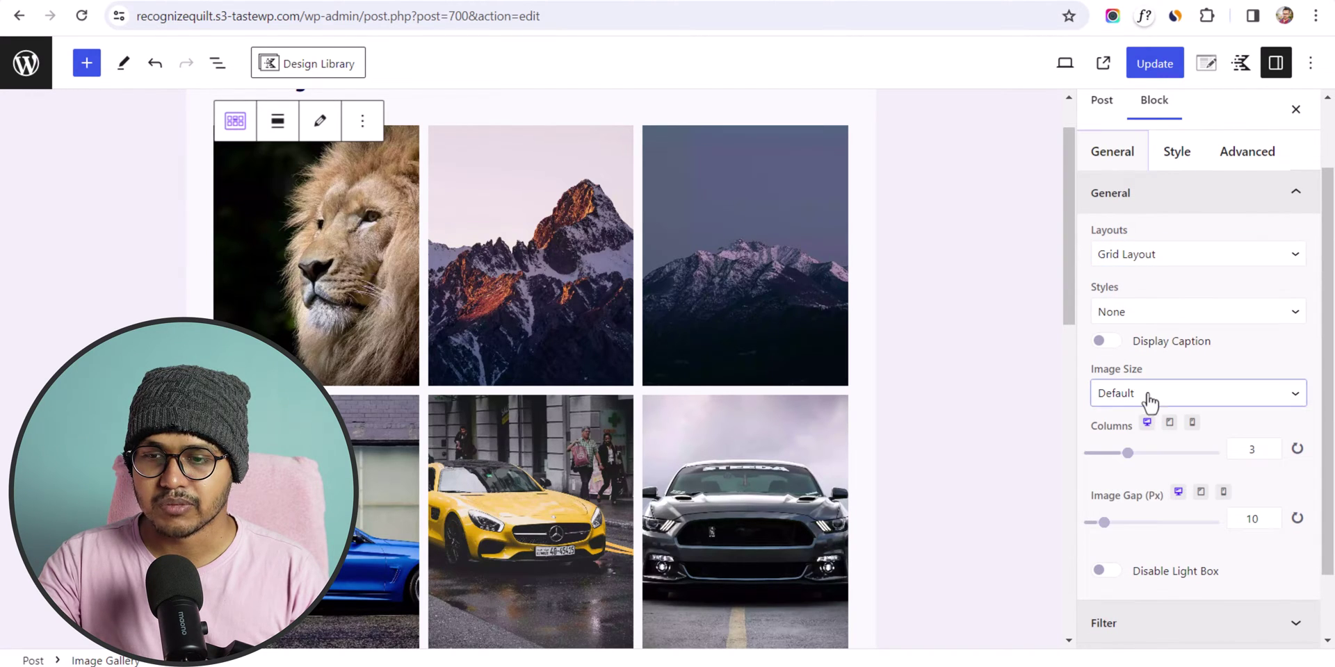
pyautogui.click(1150, 395)
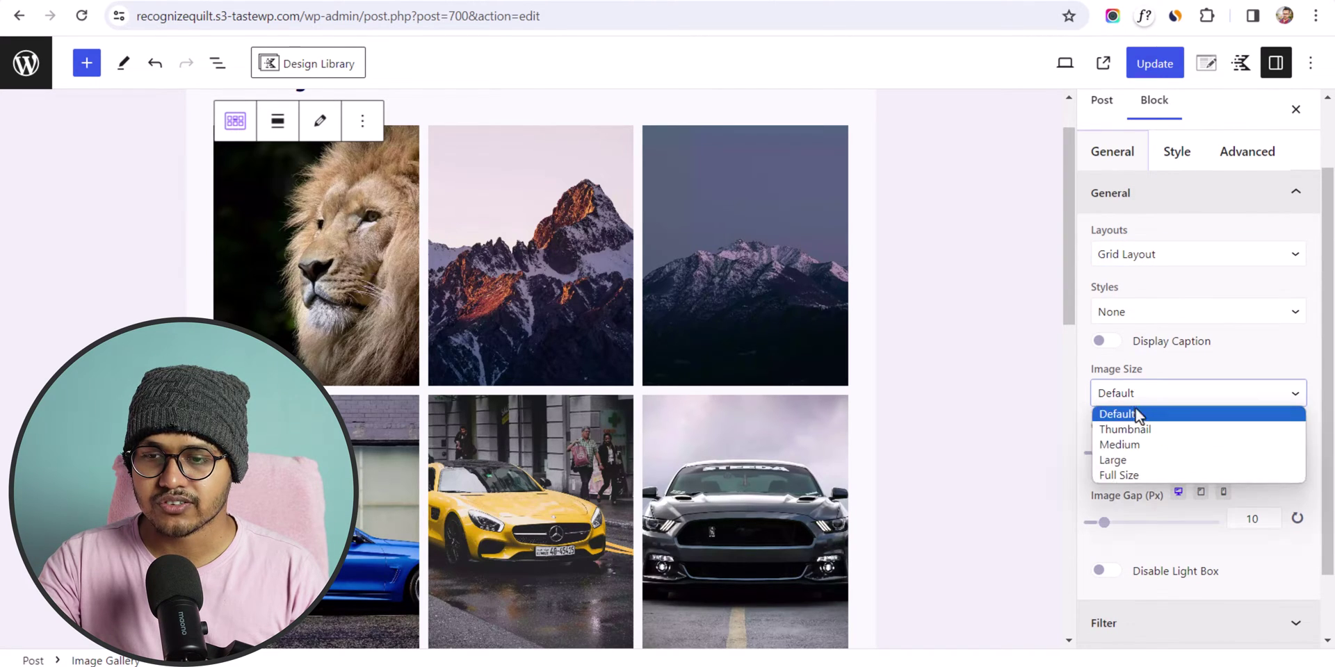
pyautogui.click(1149, 445)
pyautogui.click(1154, 394)
pyautogui.click(1133, 475)
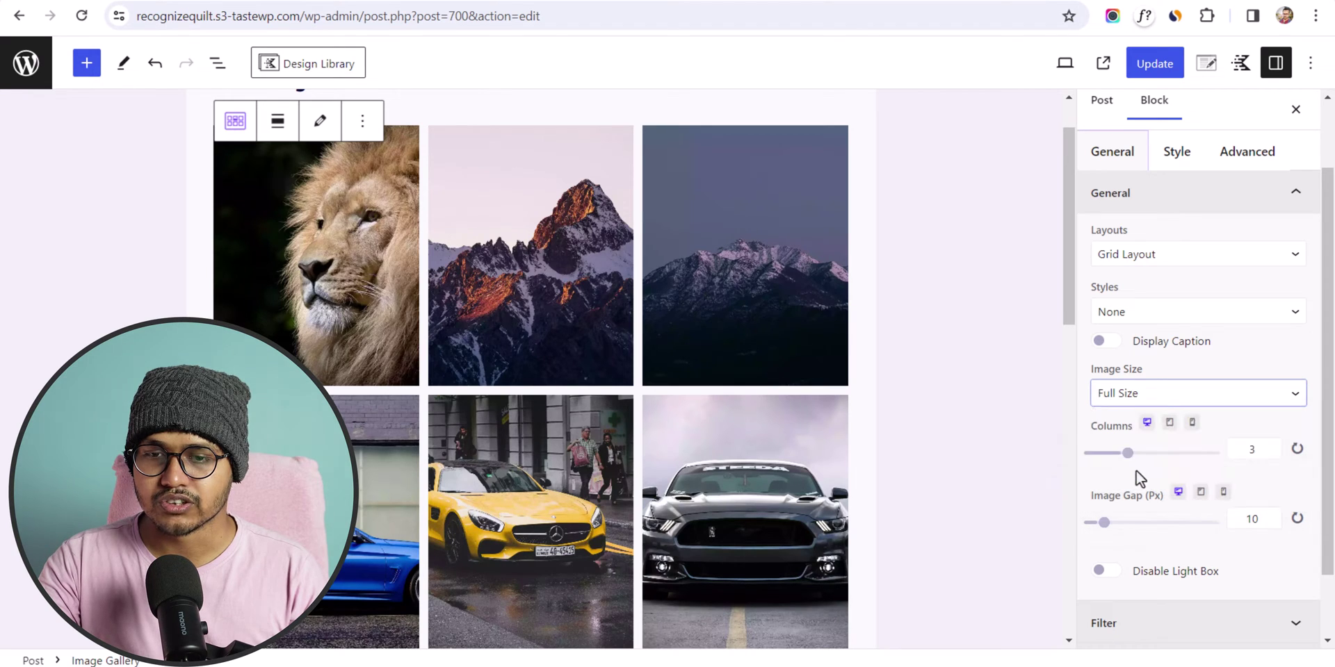
# Try two columns for the gallery, return to three columns, and set the image gap to 9 px.
pyautogui.moveTo(1128, 452)
pyautogui.mouseDown()
pyautogui.moveTo(1182, 455)
pyautogui.moveTo(1111, 456)
pyautogui.mouseUp()
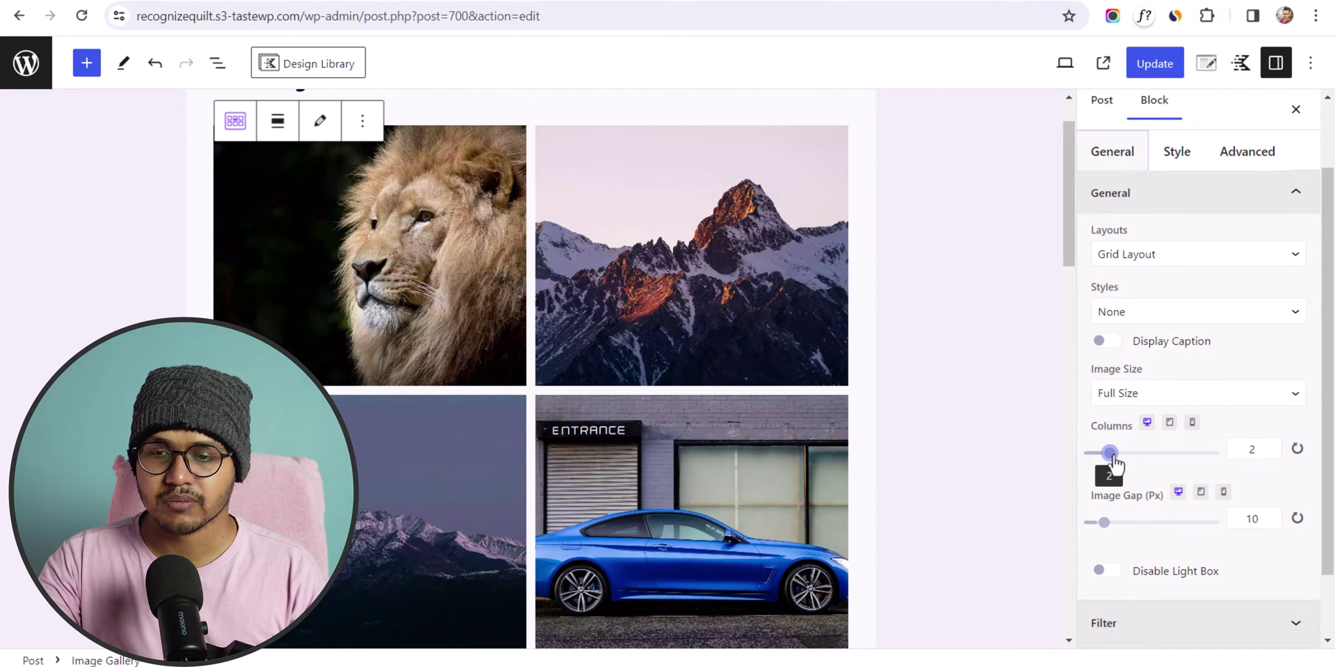
pyautogui.moveTo(1111, 455)
pyautogui.mouseDown()
pyautogui.moveTo(1128, 455)
pyautogui.moveTo(1104, 442)
pyautogui.moveTo(1142, 442)
pyautogui.moveTo(1145, 453)
pyautogui.moveTo(1103, 453)
pyautogui.mouseUp()
pyautogui.scroll(-1, 1180, 540)
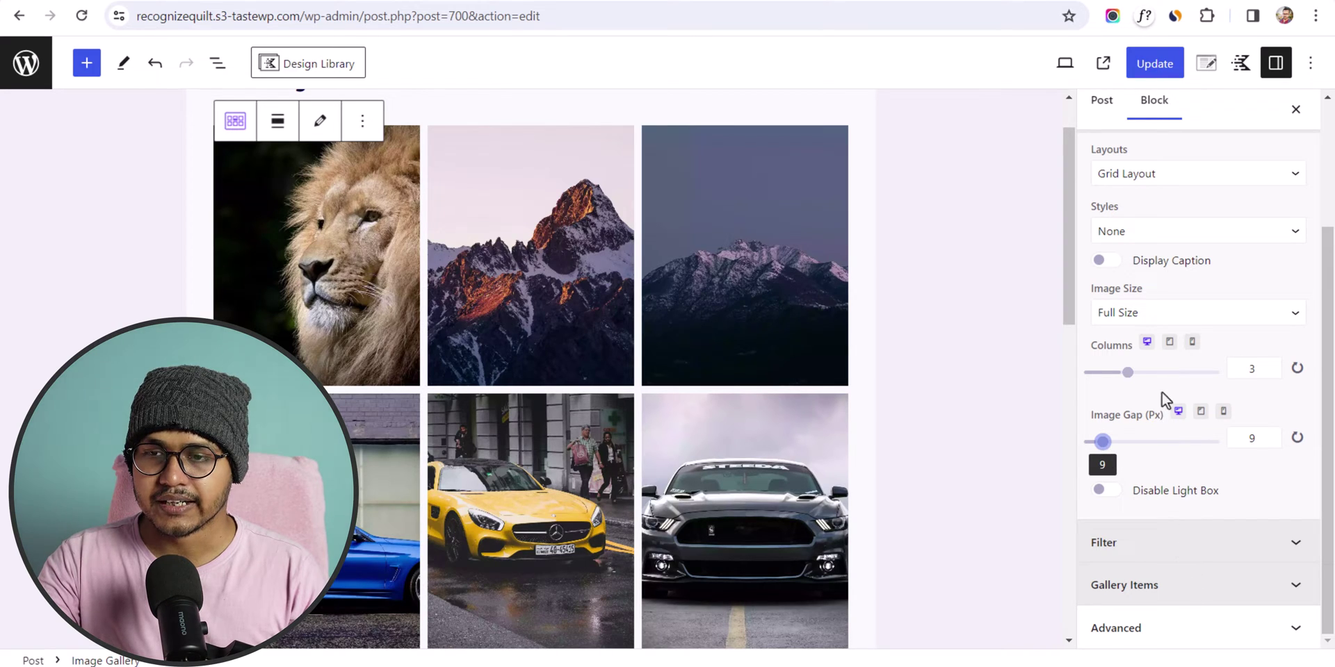
# Set the gallery's fixed image height to 150 px, keeping the image width at 100%.
pyautogui.scroll(3, 1165, 399)
pyautogui.click(1178, 244)
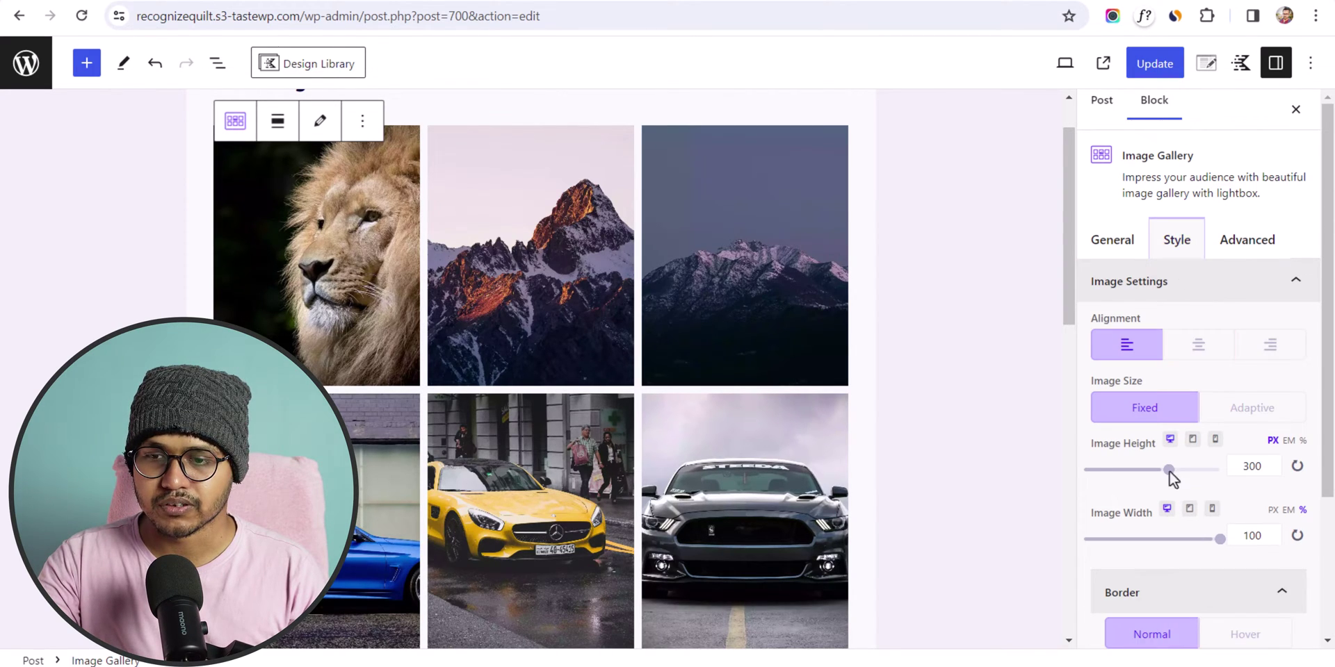
pyautogui.moveTo(1168, 471); pyautogui.dragTo(1130, 471)
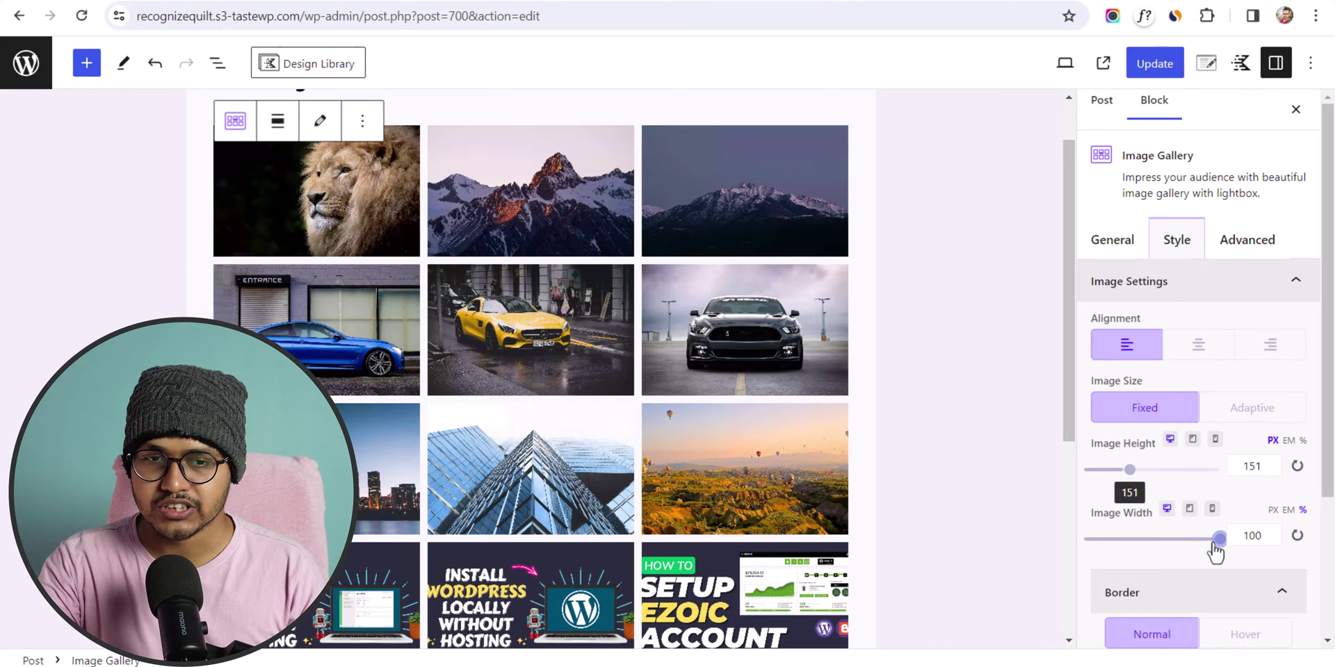
pyautogui.moveTo(1215, 553); pyautogui.dragTo(1262, 550)
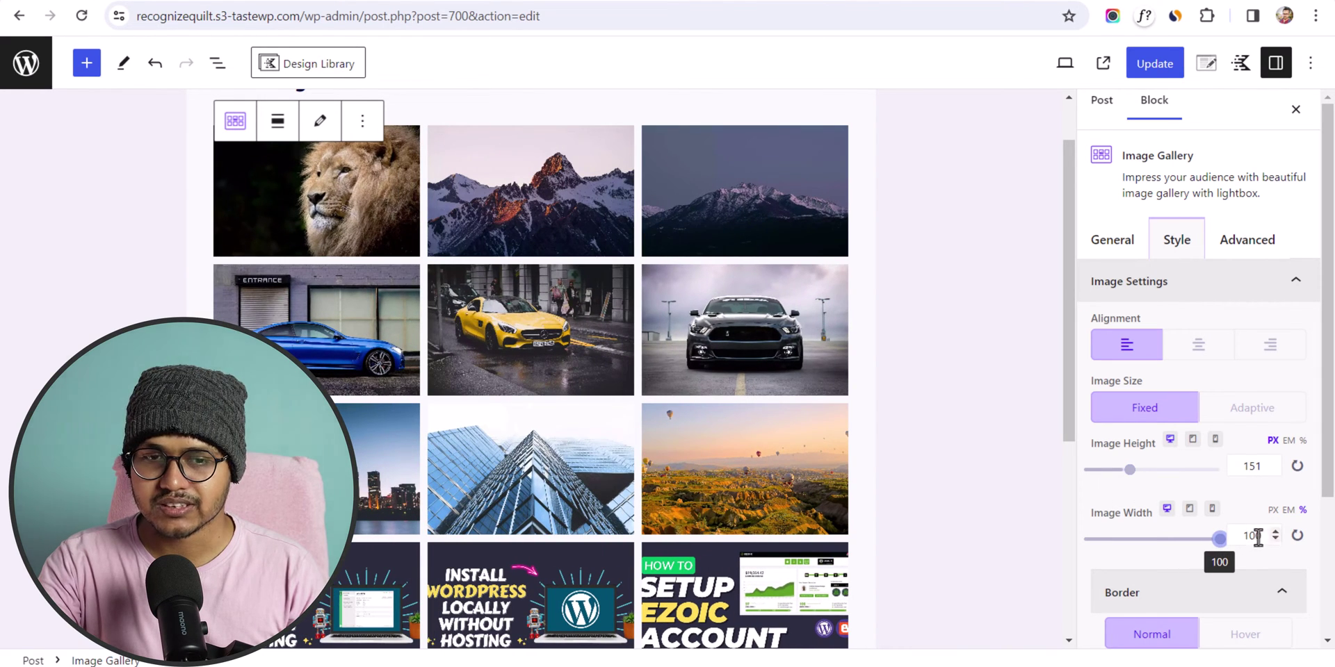
pyautogui.click(1276, 463)
pyautogui.click(1274, 471)
pyautogui.click(1274, 471)
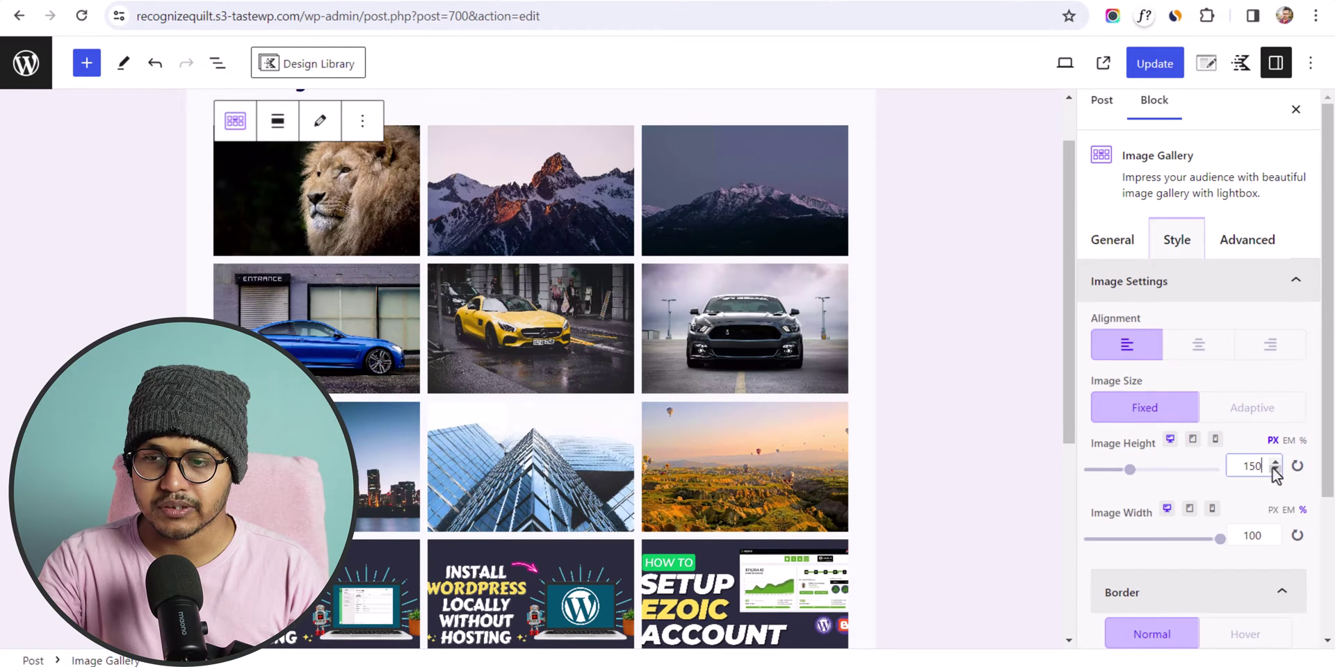
# Switch the gallery's image sizing to Adaptive and centre the image alignment.
pyautogui.click(1255, 410)
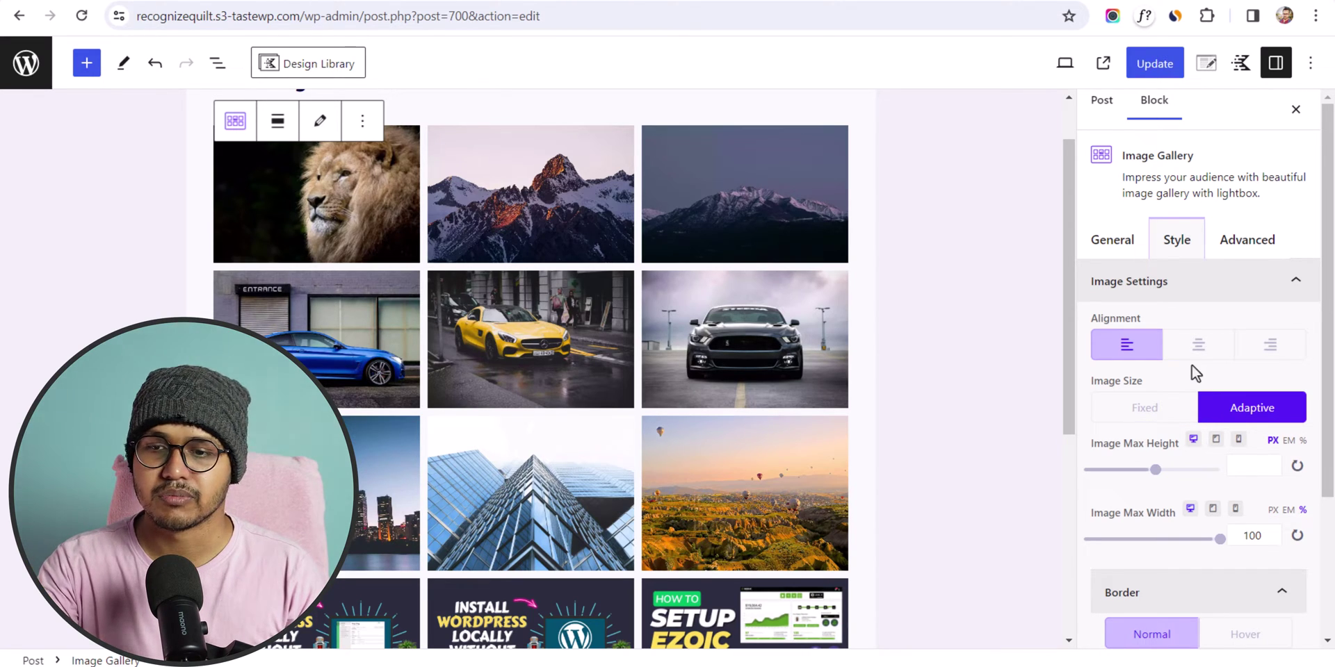
pyautogui.click(1196, 346)
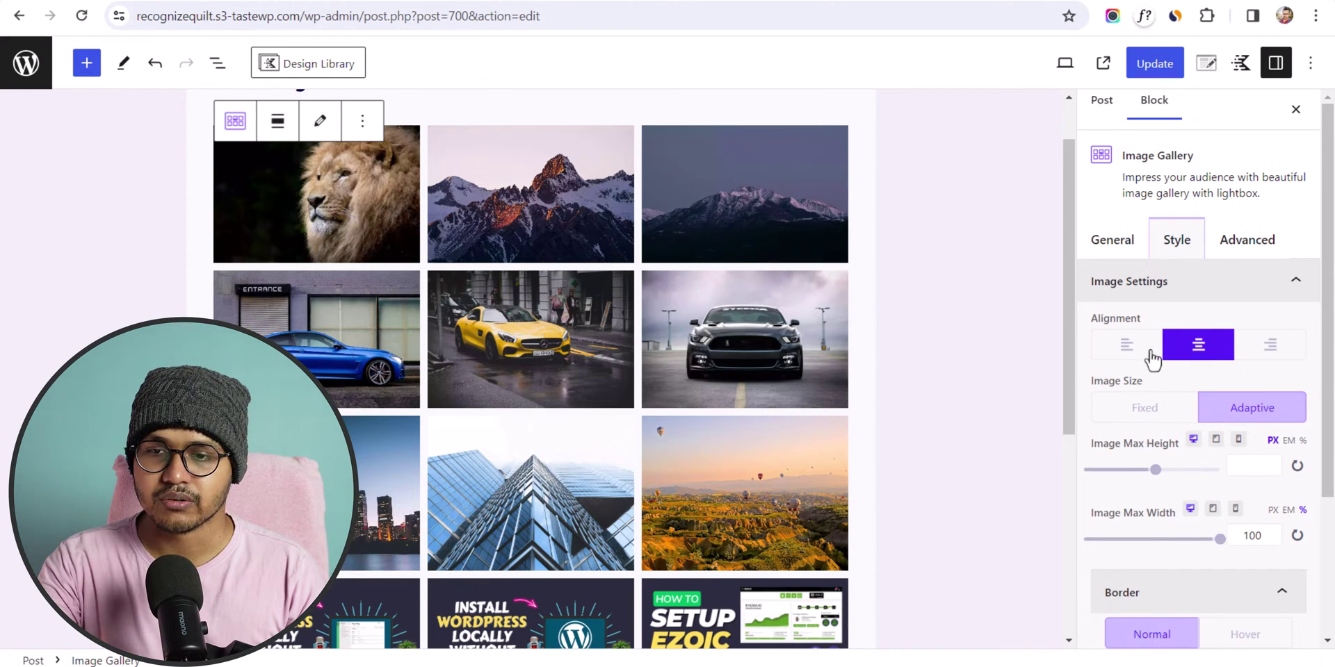
# Enable the filter option for the image gallery.
pyautogui.click(1145, 250)
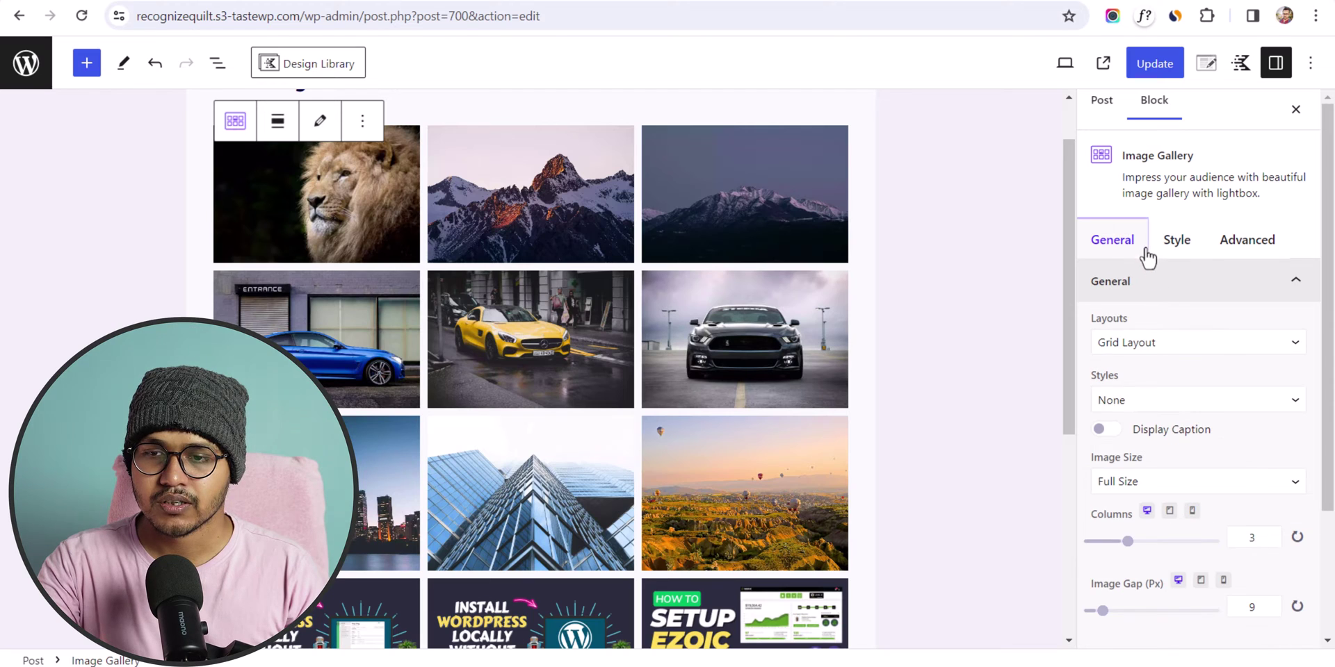
pyautogui.scroll(-3, 1182, 528)
pyautogui.click(1154, 542)
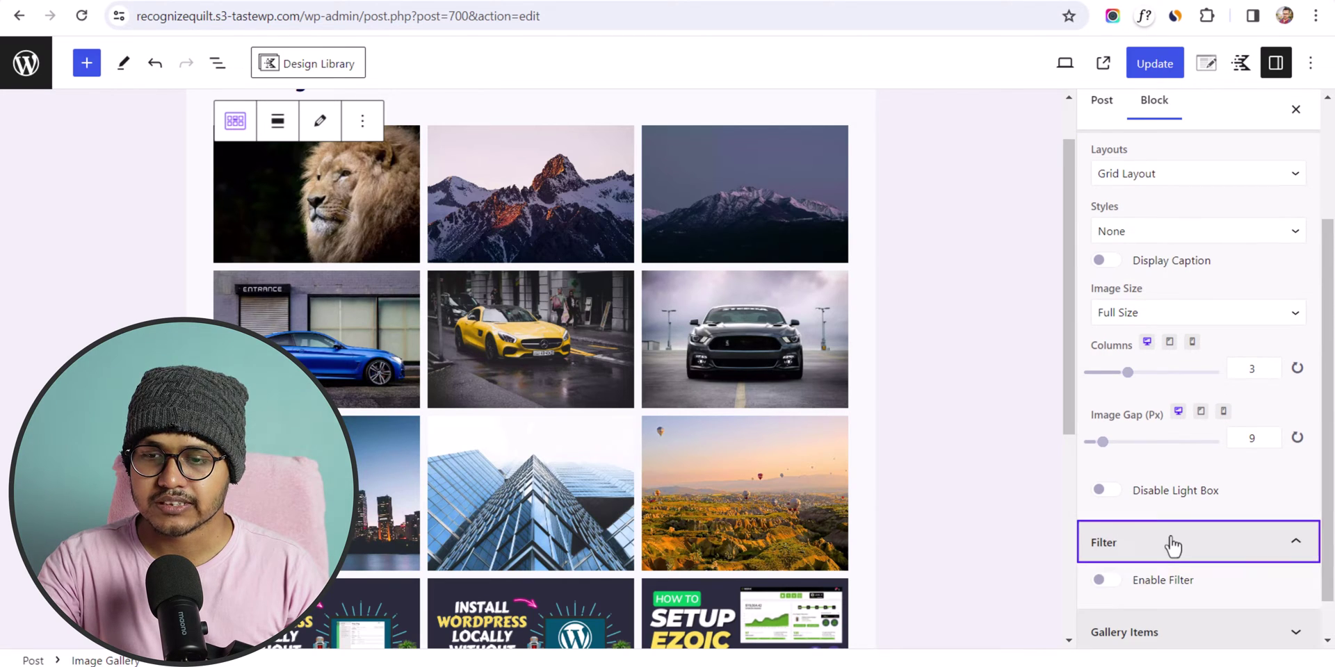
pyautogui.scroll(-1, 1195, 542)
pyautogui.scroll(2, 601, 410)
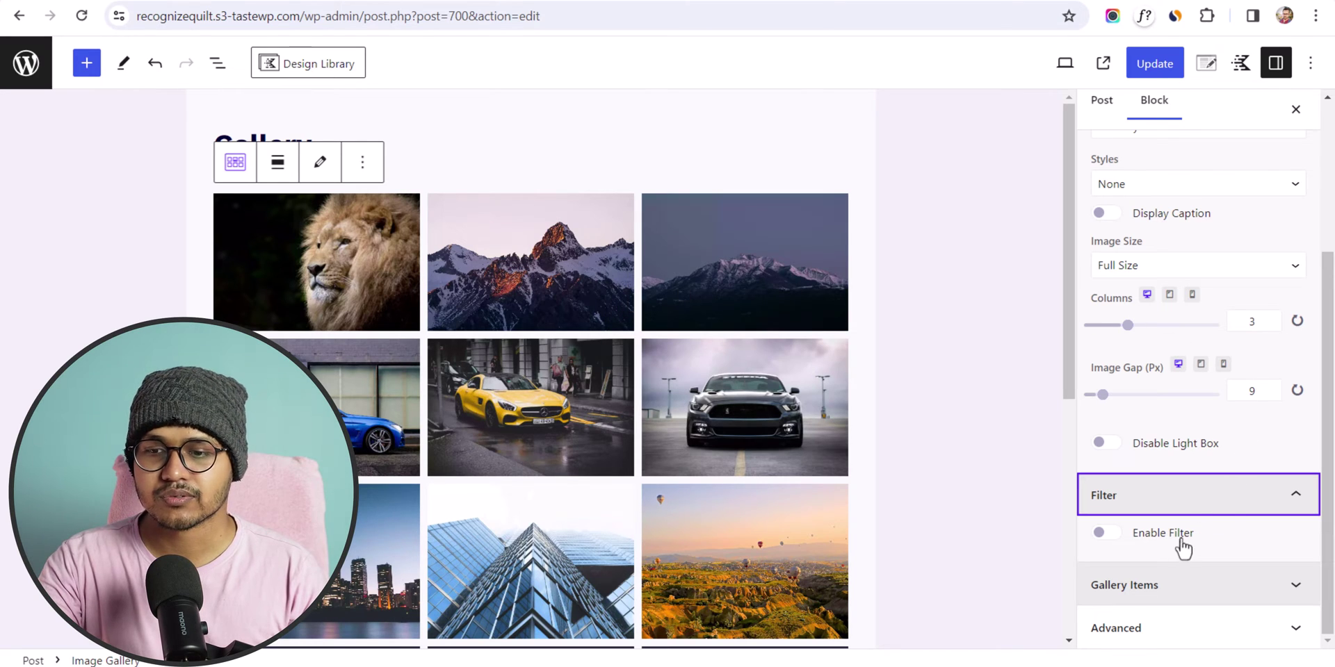
pyautogui.click(1104, 534)
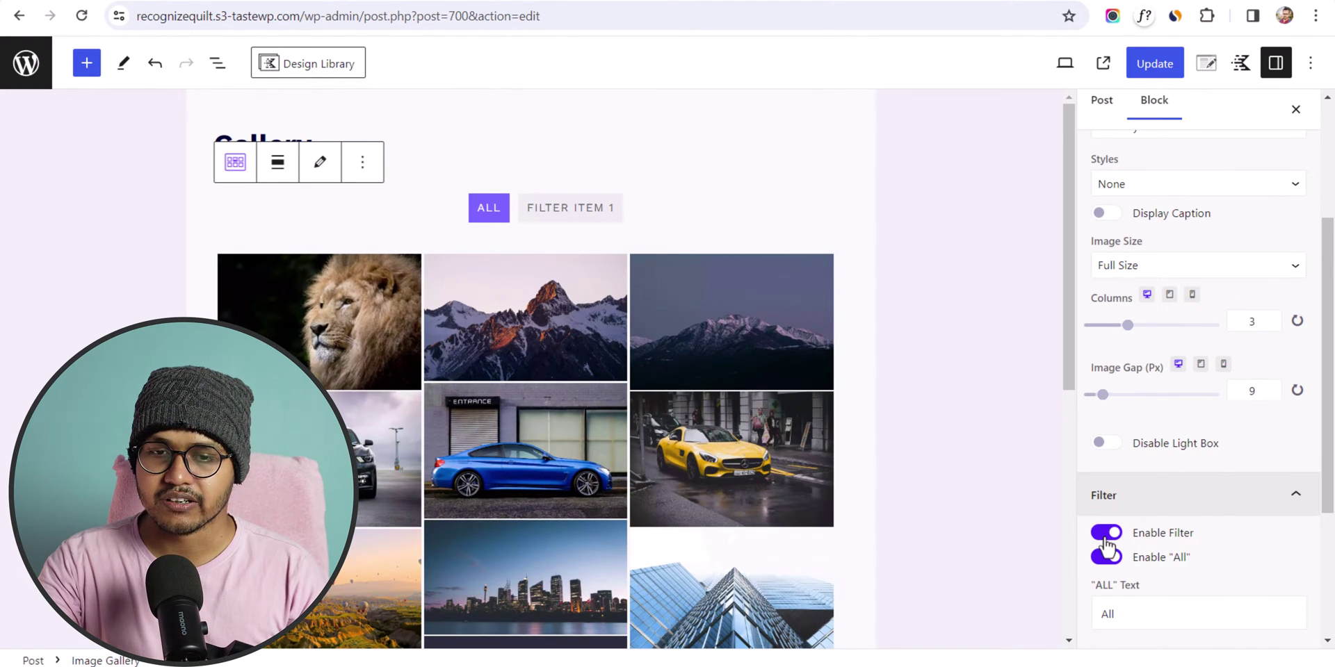
# Rename the gallery's first filter item as Building.
pyautogui.scroll(-3, 1232, 565)
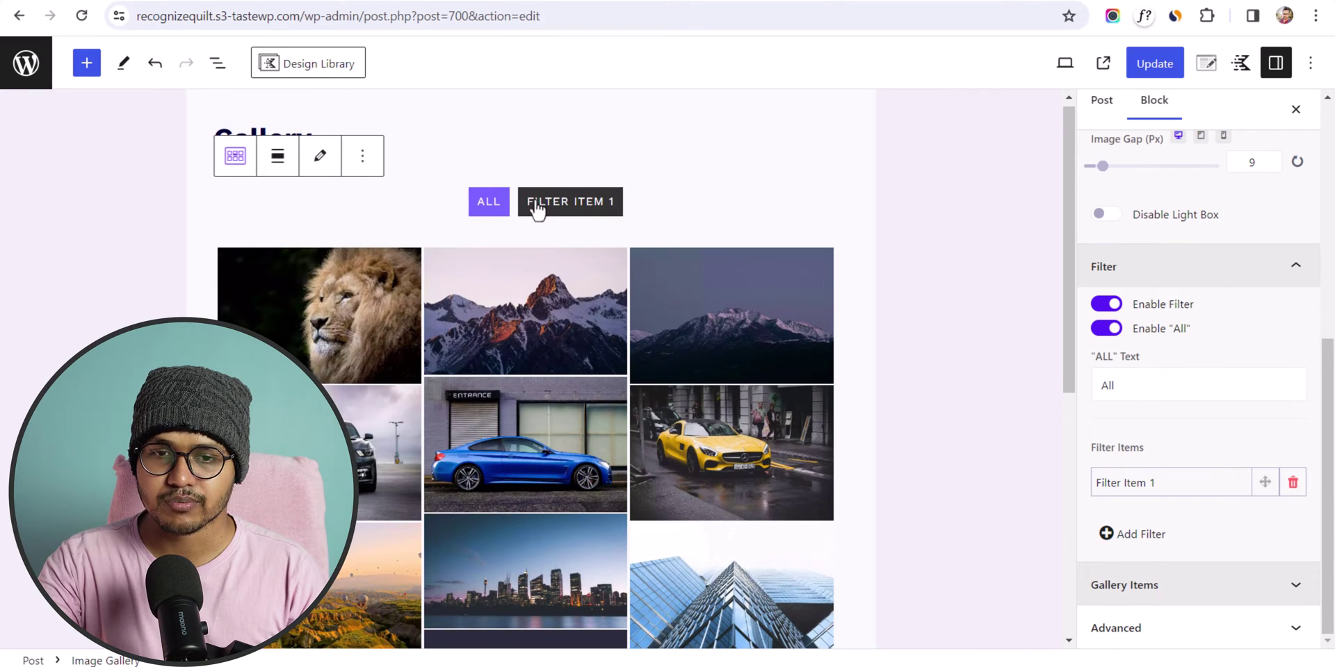
pyautogui.click(1154, 495)
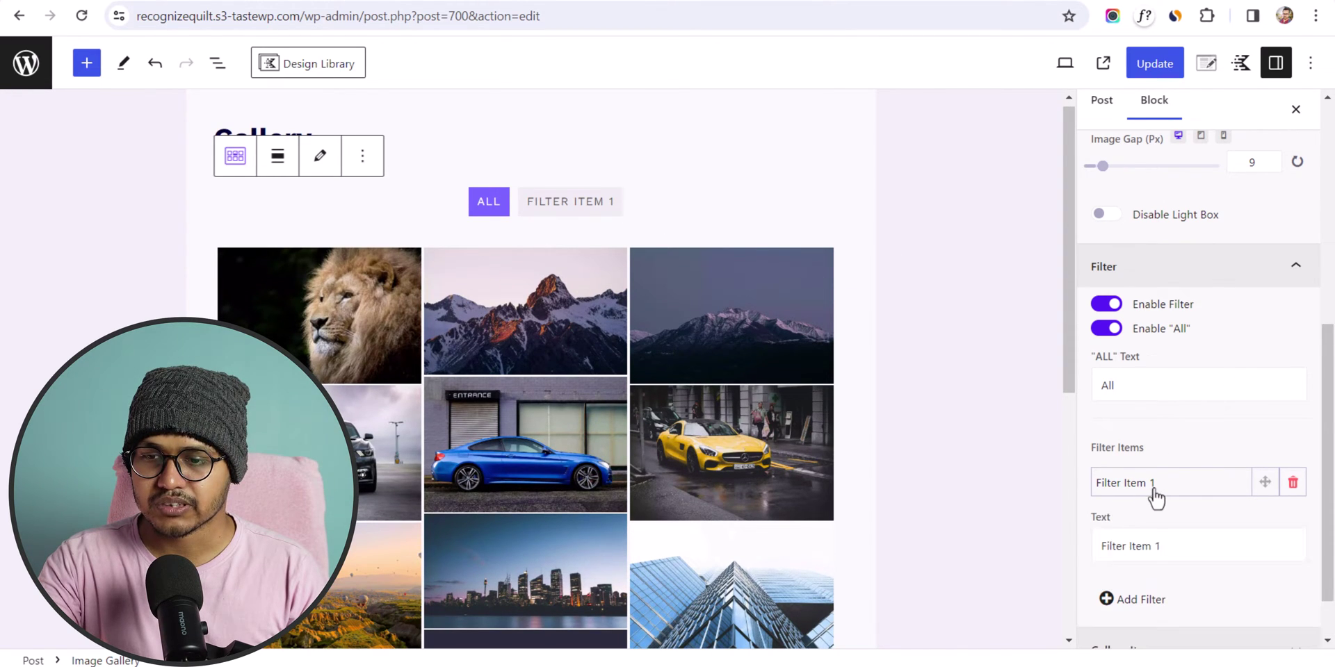
pyautogui.tripleClick(1163, 546)
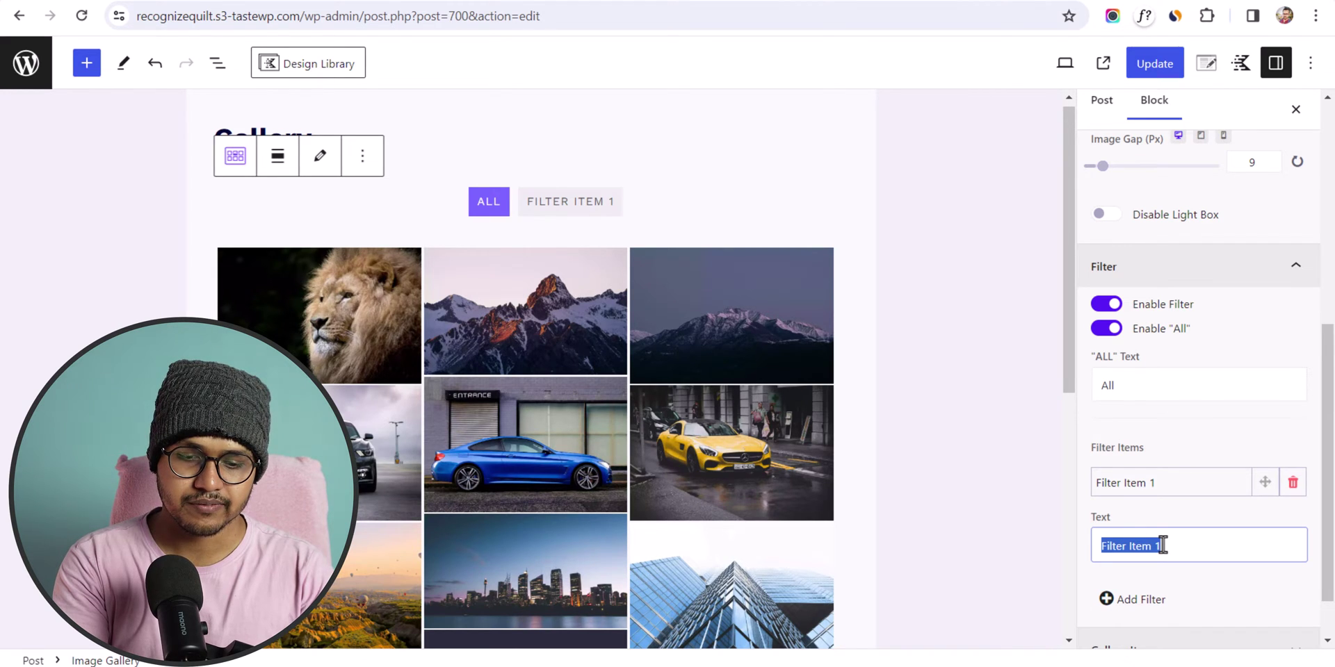
pyautogui.write('Building')
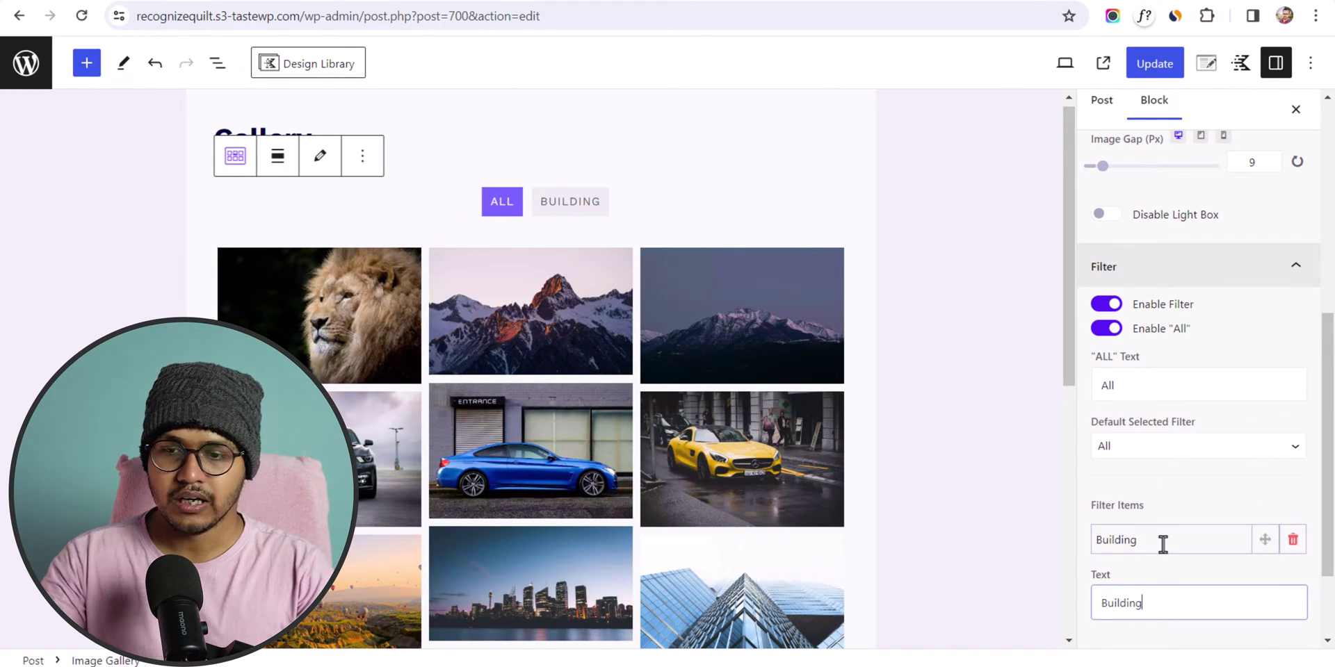
# Add a second filter item to the gallery and name it CAR.
pyautogui.scroll(-2, 1165, 549)
pyautogui.click(1144, 541)
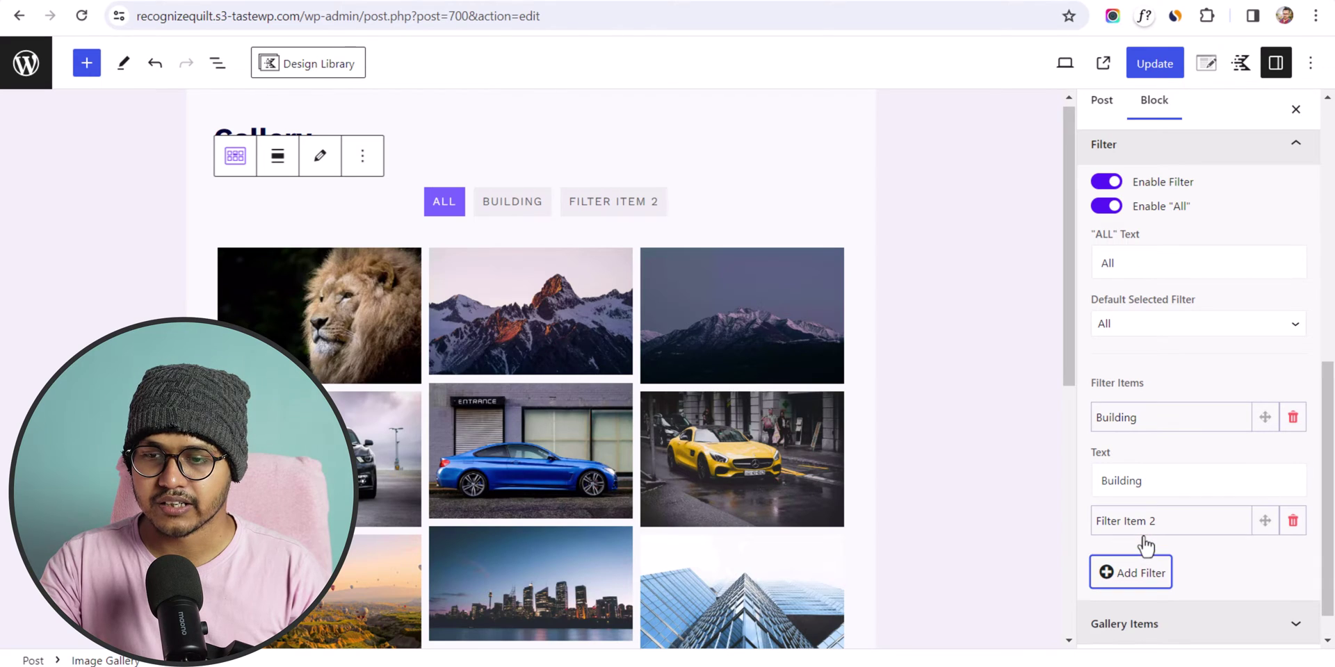
pyautogui.click(1174, 536)
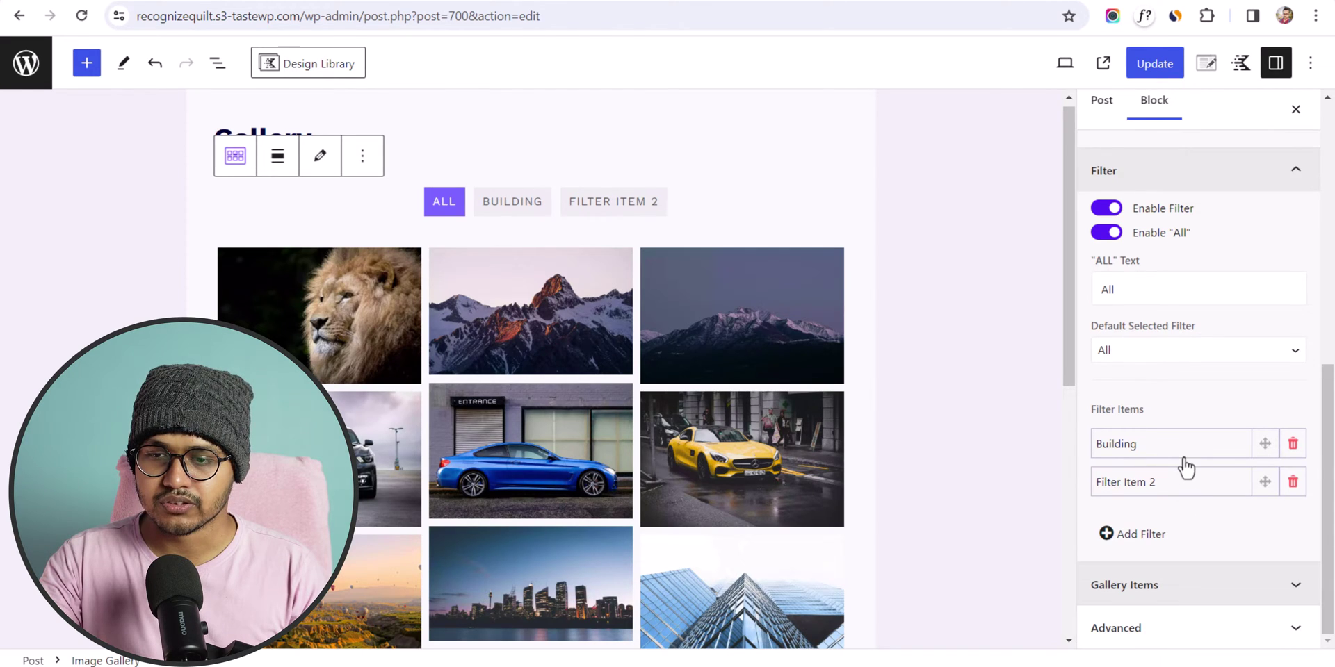
pyautogui.tripleClick(1160, 534)
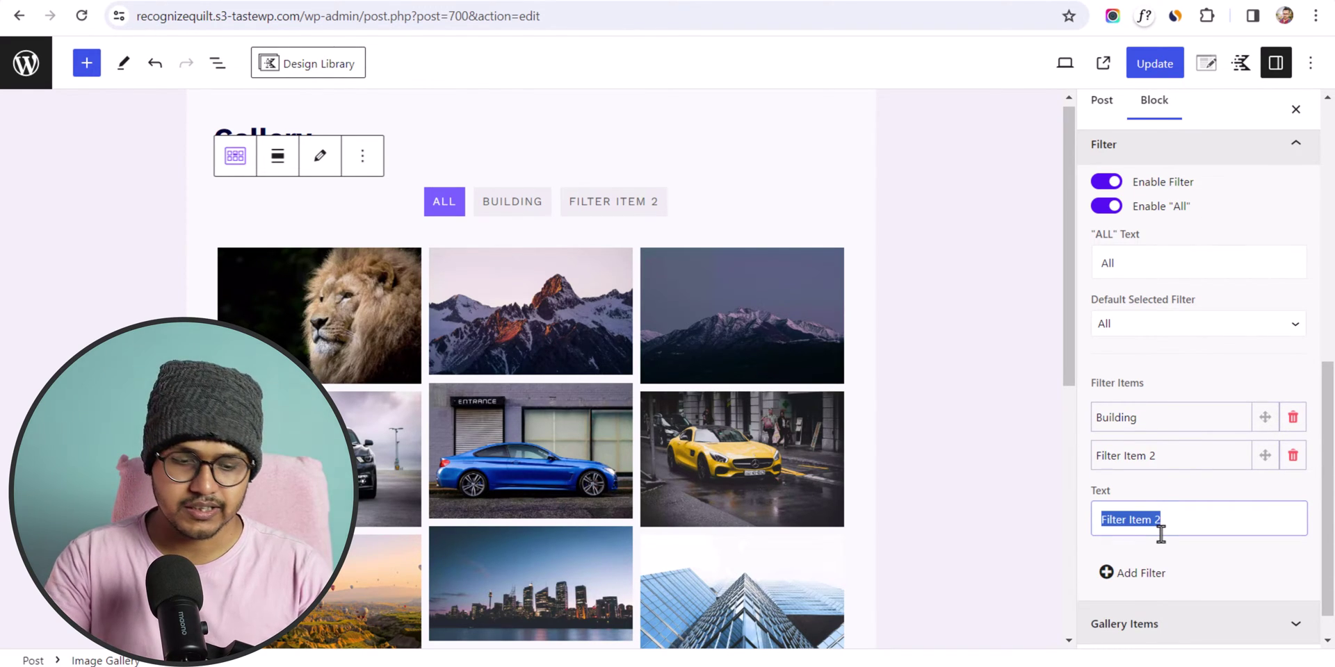
pyautogui.write('CAR')
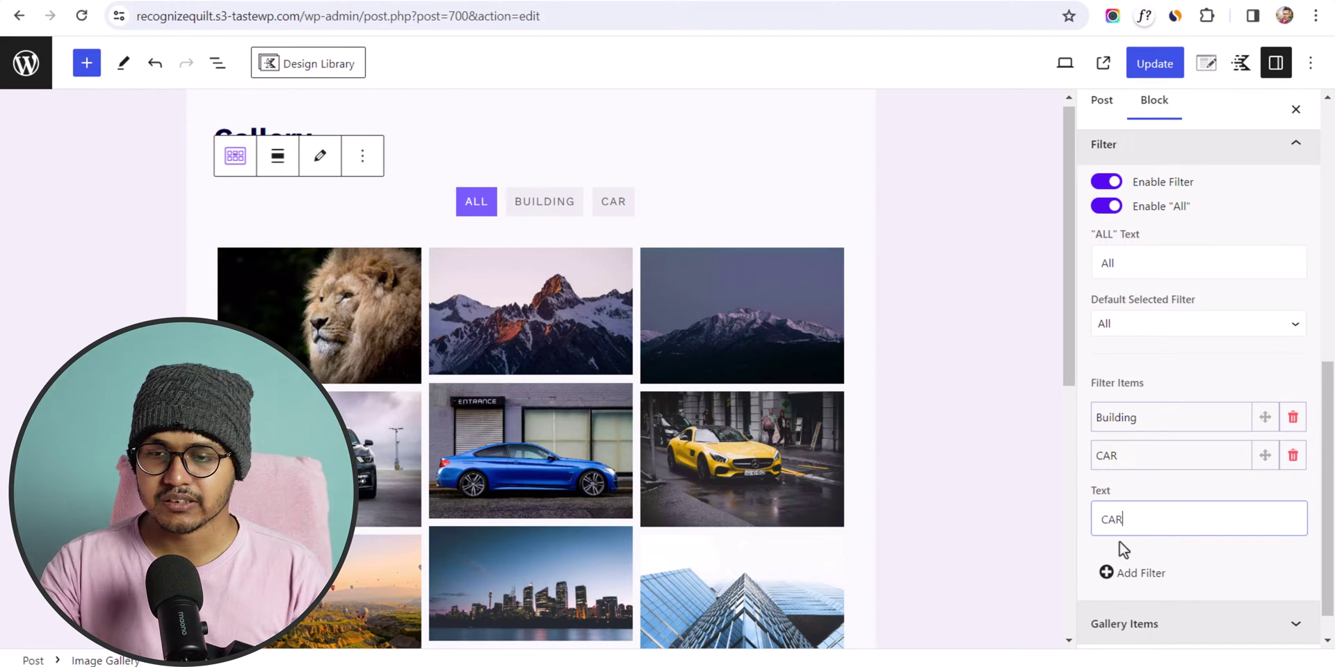
pyautogui.click(1154, 495)
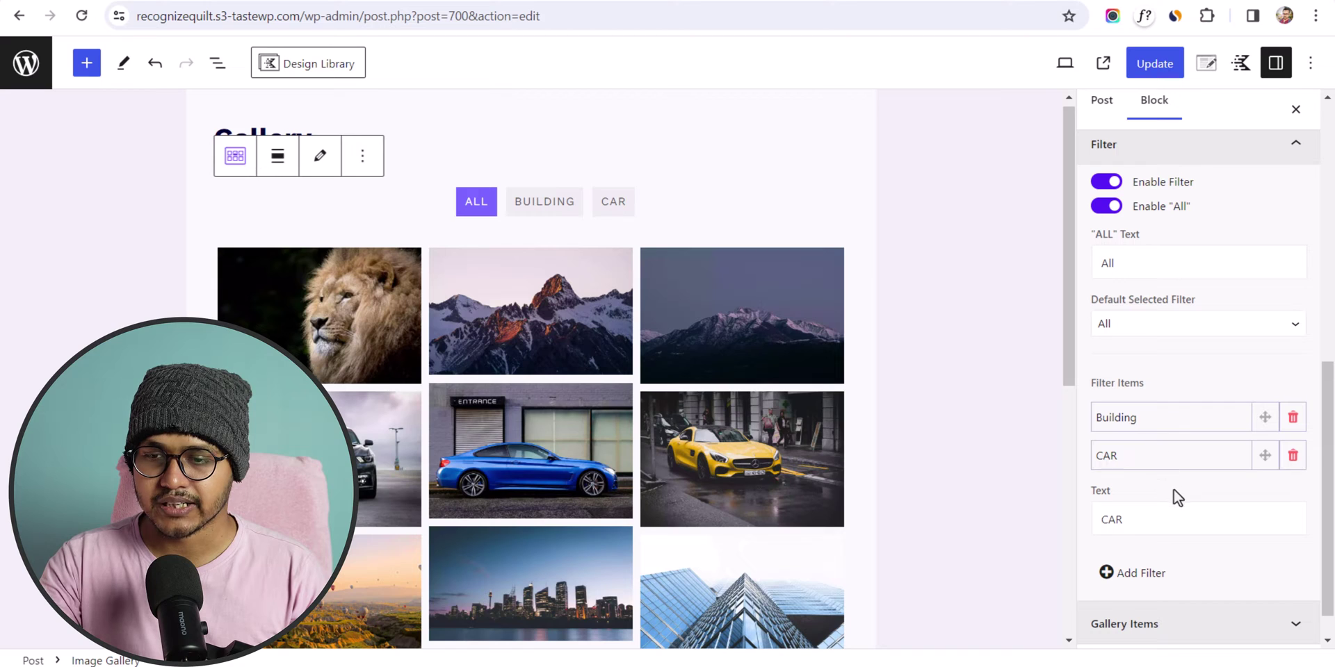
# Assign the CAR filter to Image 4, the blue car, in the gallery items.
pyautogui.scroll(-1, 1182, 518)
pyautogui.click(1195, 603)
pyautogui.scroll(-7, 1150, 393)
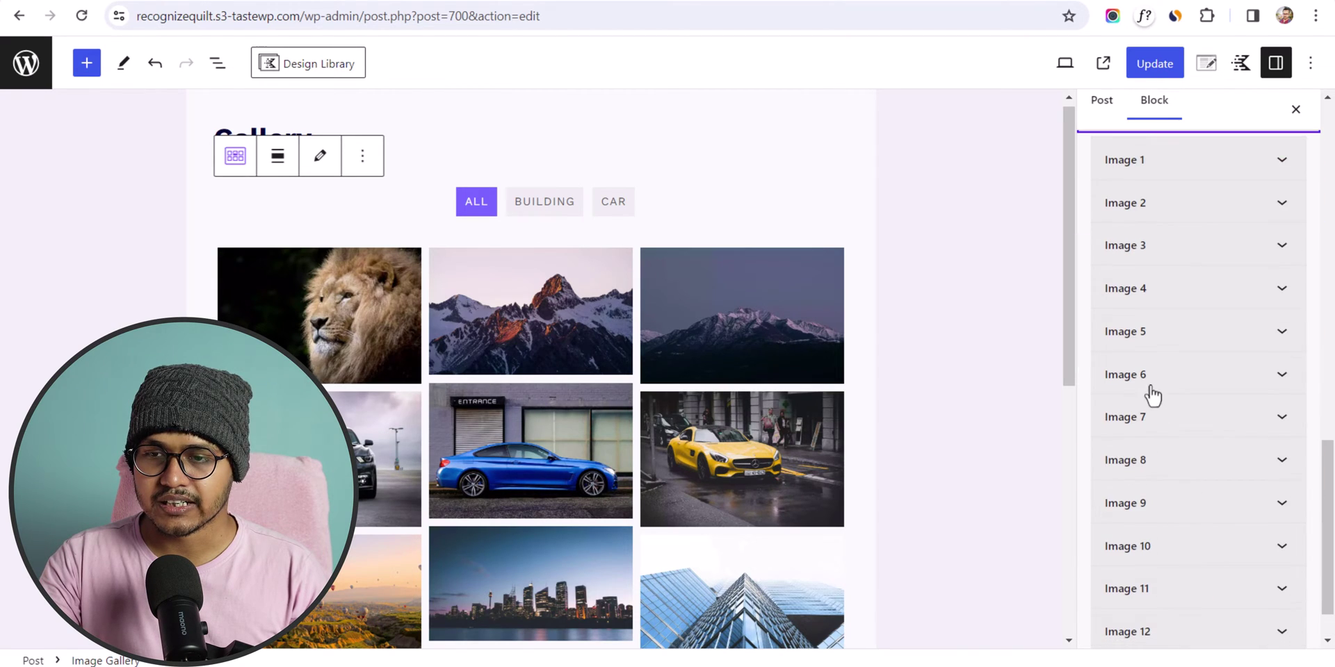
pyautogui.scroll(3, 1152, 375)
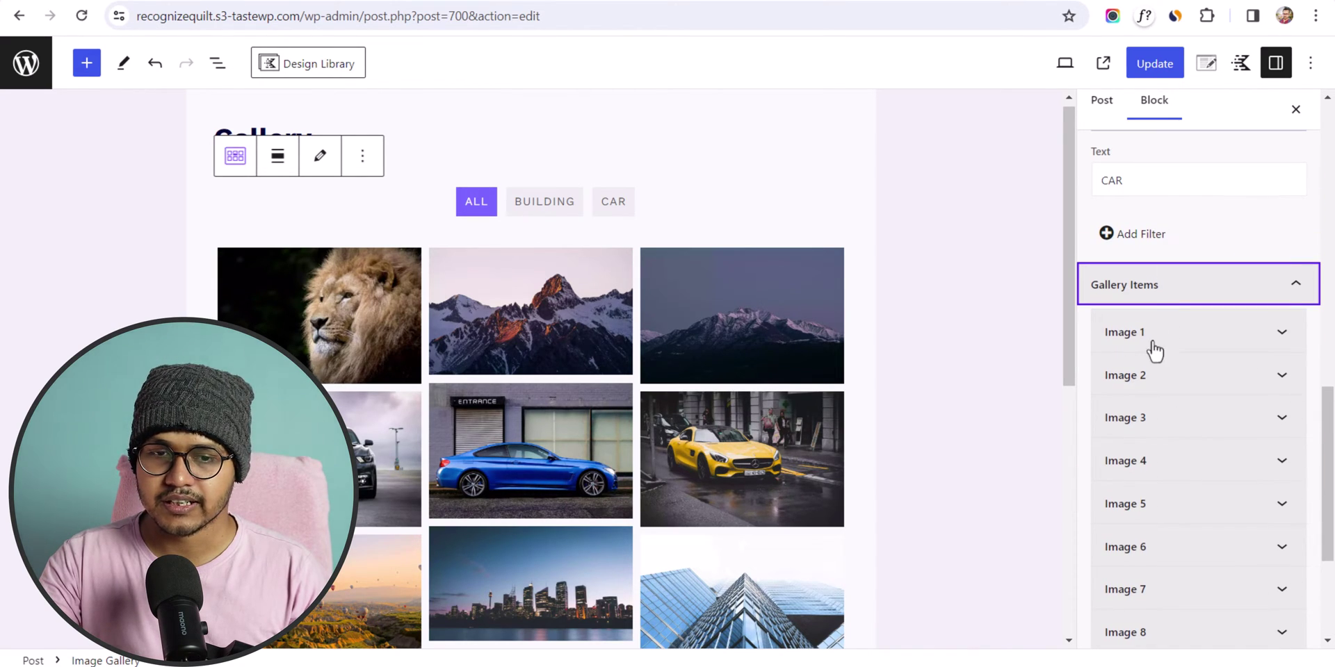
pyautogui.click(1159, 460)
pyautogui.click(1175, 440)
pyautogui.click(1136, 505)
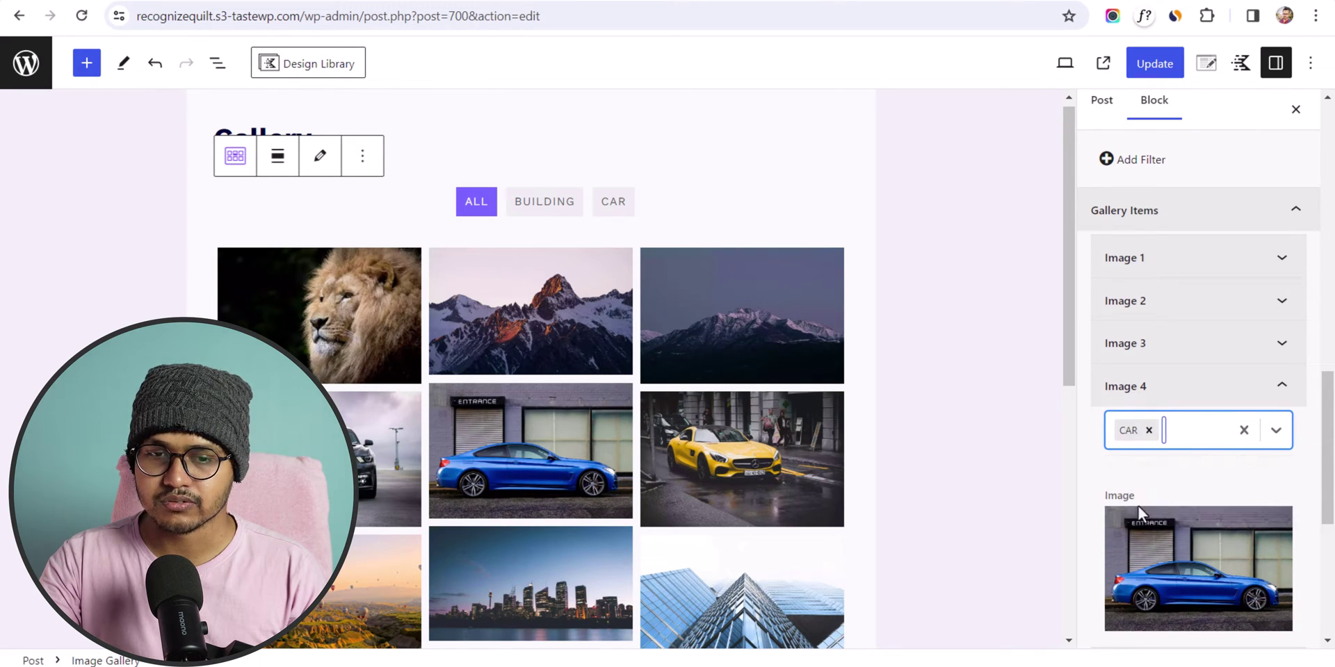
# Assign the CAR filter to Image 5, the yellow car, and Image 6, the black car.
pyautogui.scroll(-2, 1174, 507)
pyautogui.click(1161, 507)
pyautogui.click(1155, 534)
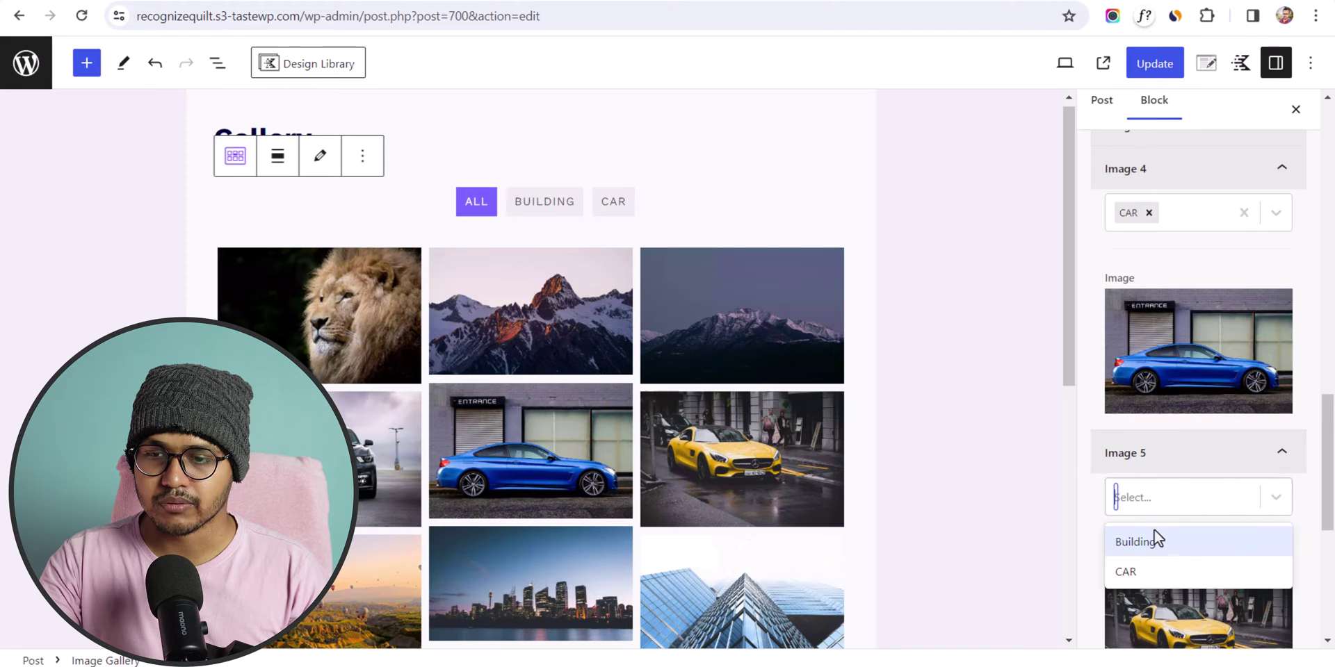
pyautogui.click(1151, 570)
pyautogui.scroll(-4, 1182, 560)
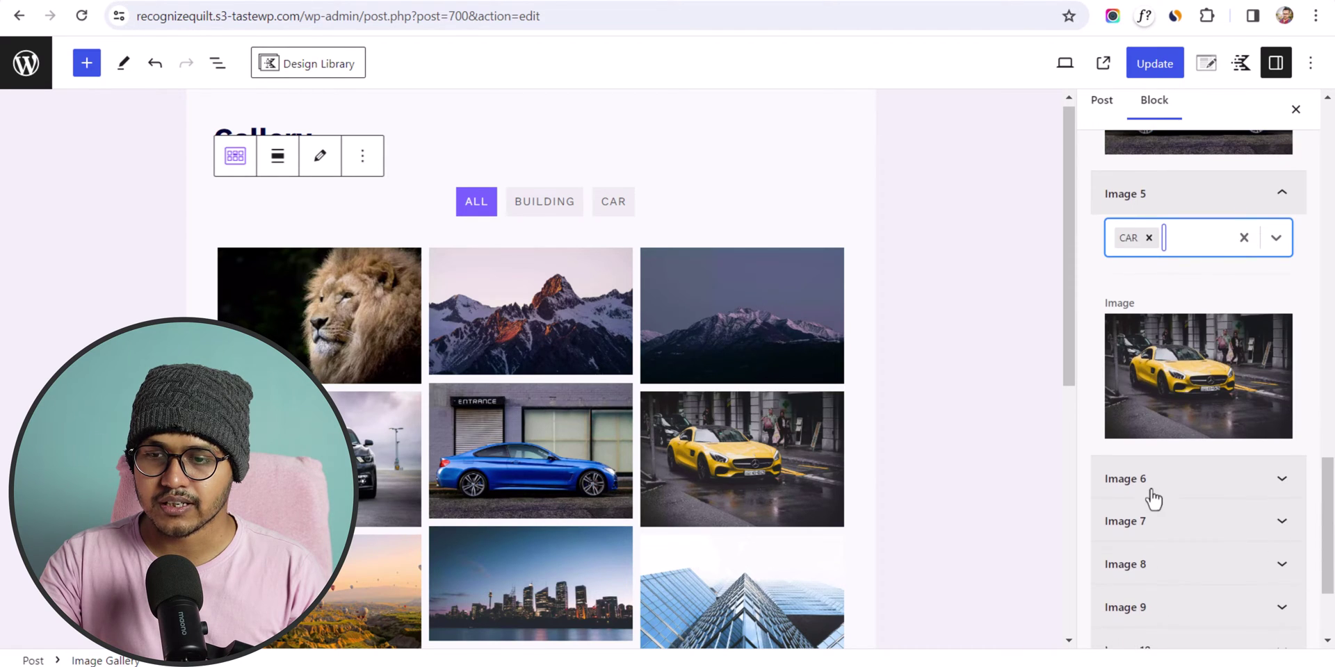
pyautogui.click(1151, 494)
pyautogui.click(1167, 449)
pyautogui.click(1168, 512)
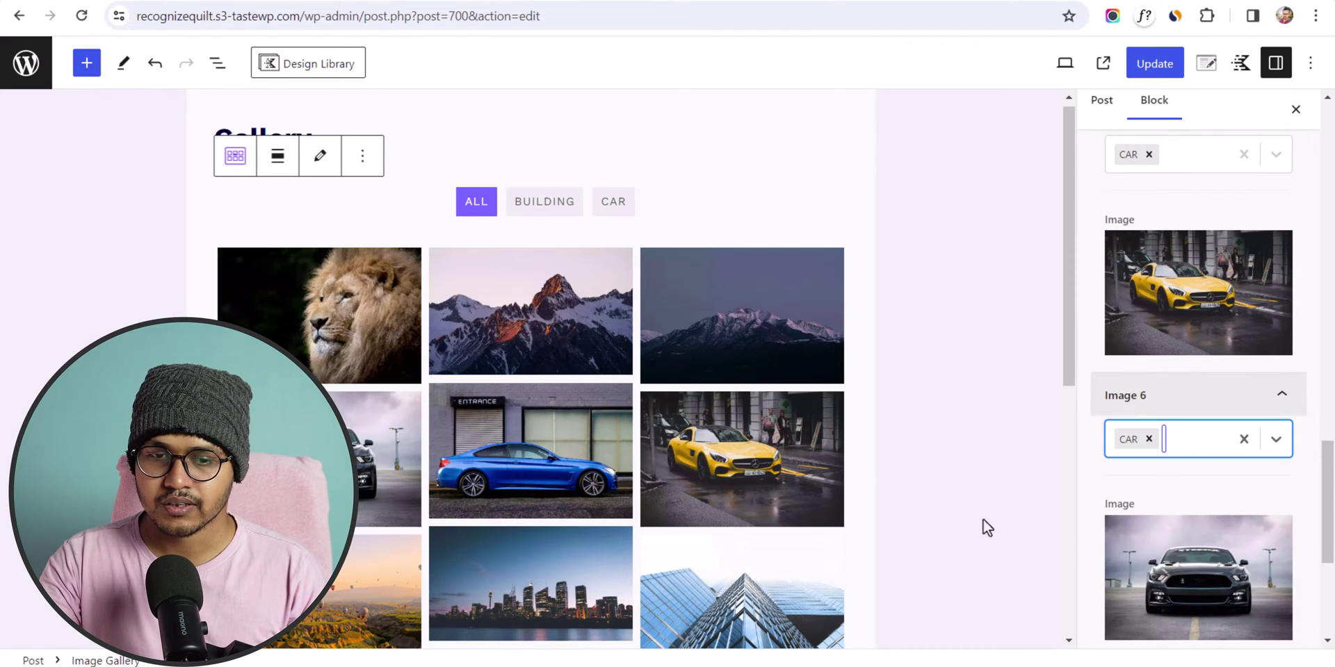
# Assign the Building filter to Image 8, the glass building, and Image 9, the balloon landscape.
pyautogui.scroll(-4, 694, 545)
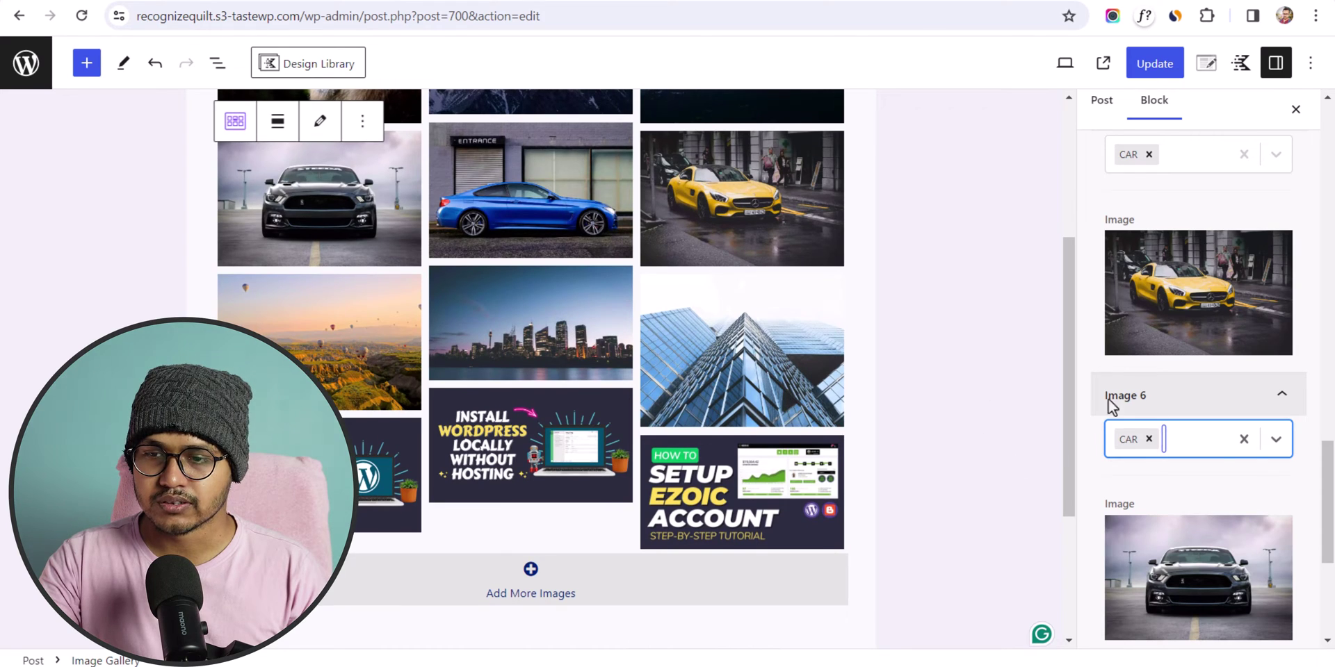
pyautogui.scroll(-4, 1179, 450)
pyautogui.click(1168, 474)
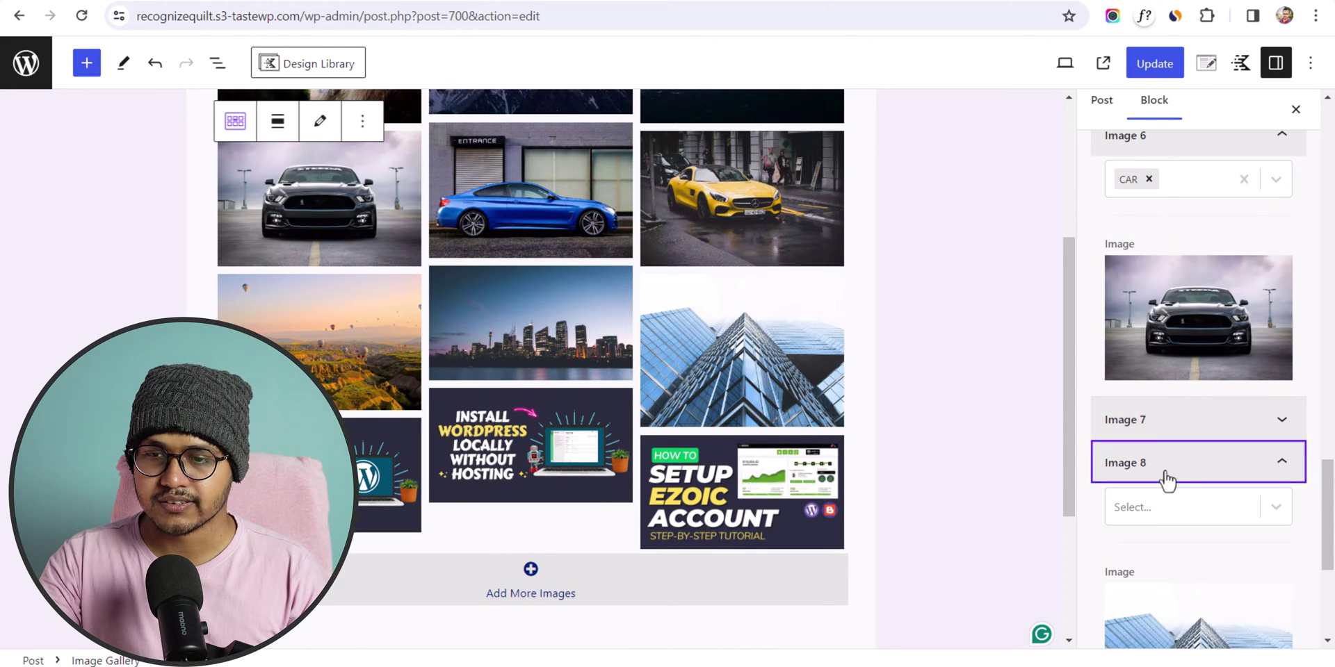
pyautogui.click(1161, 511)
pyautogui.click(1145, 544)
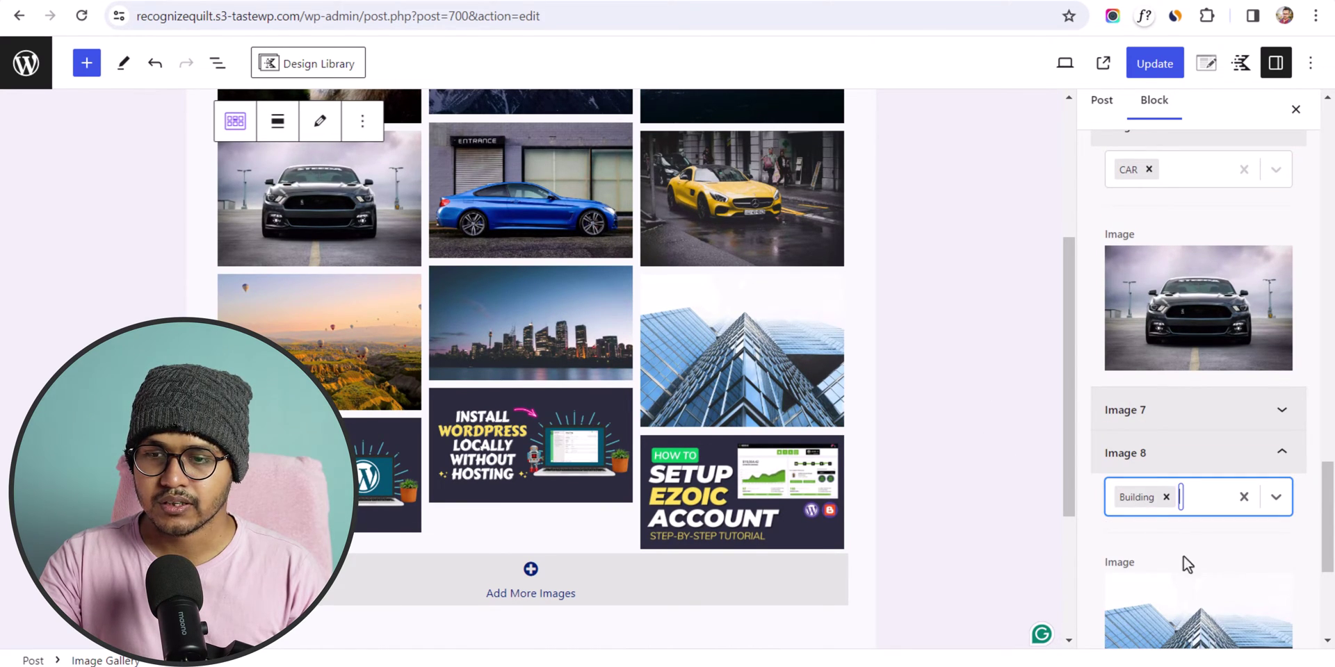
pyautogui.scroll(-5, 1183, 563)
pyautogui.click(1162, 453)
pyautogui.click(1174, 436)
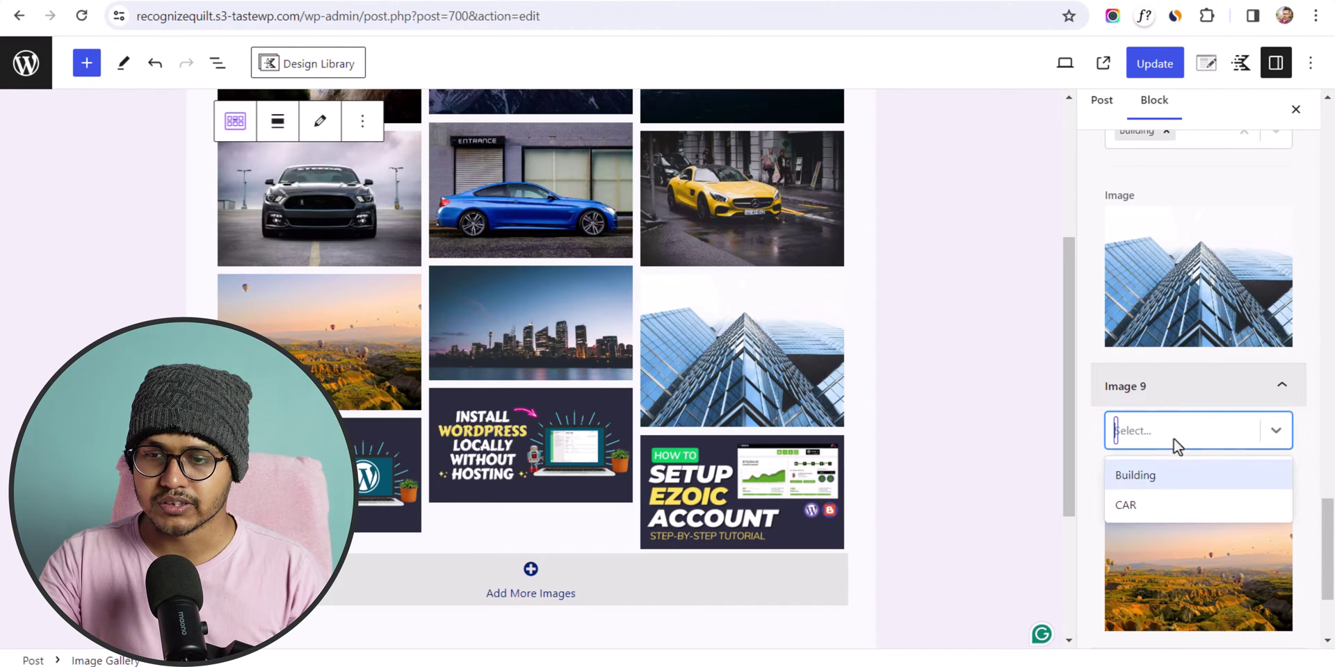
pyautogui.click(1165, 478)
pyautogui.scroll(1, 1237, 482)
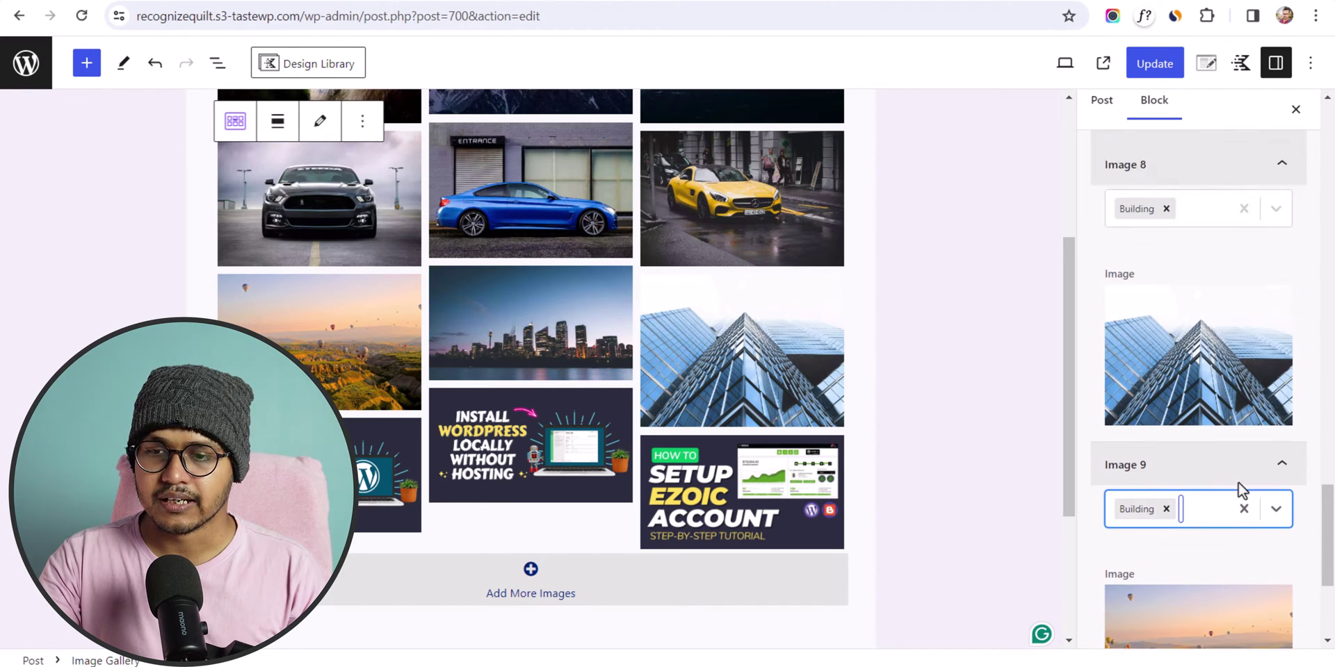
pyautogui.scroll(3, 1237, 483)
pyautogui.scroll(-7, 1212, 466)
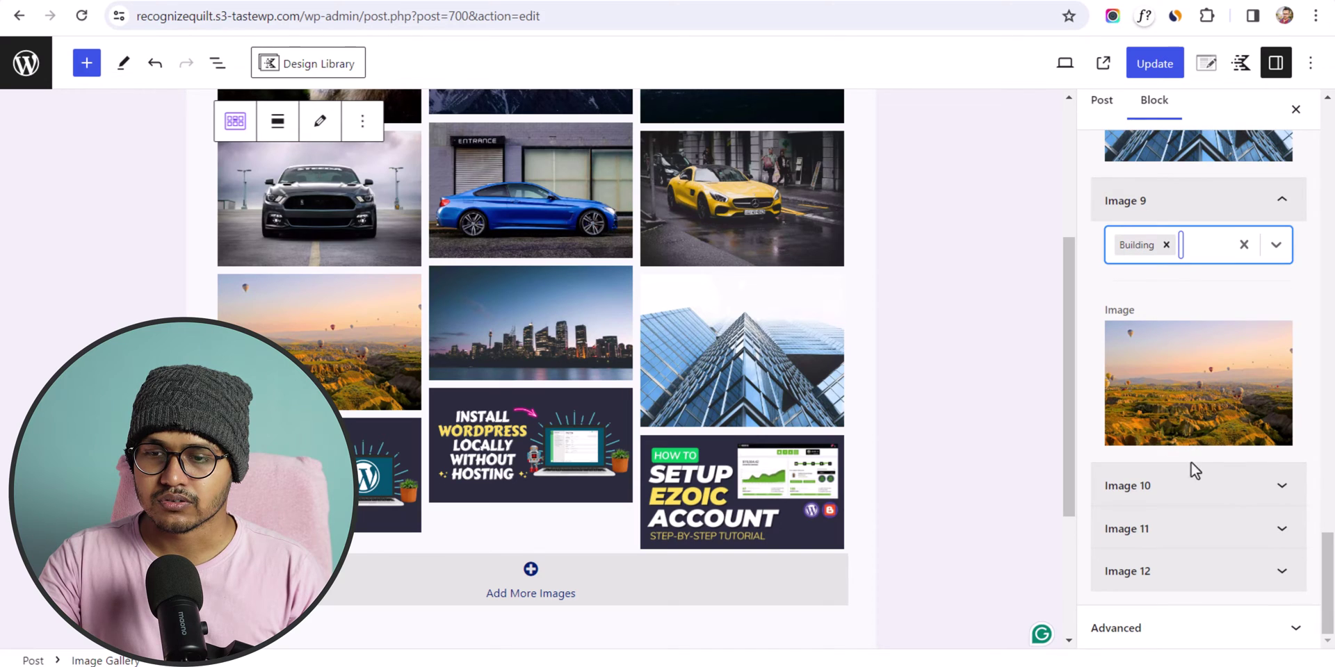
pyautogui.click(1168, 486)
pyautogui.click(1180, 449)
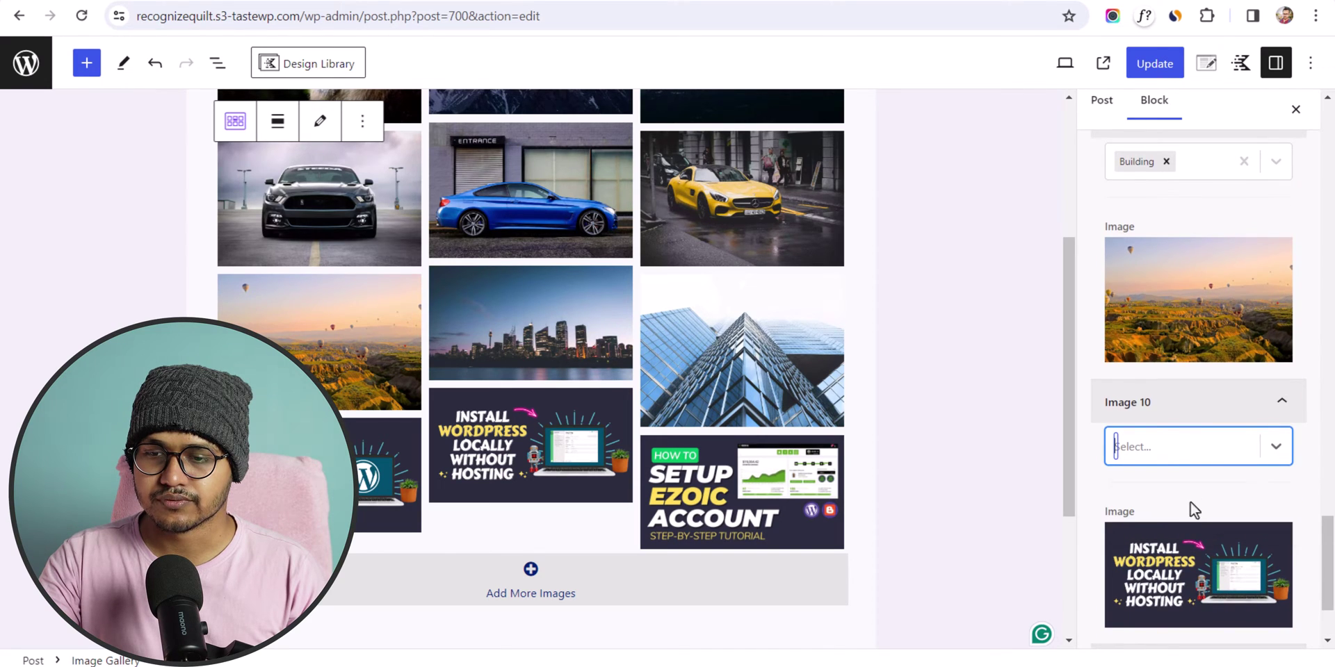
pyautogui.scroll(-2, 1192, 508)
pyautogui.click(1191, 527)
# Preview the gallery with the Building filter applied.
pyautogui.scroll(3, 1207, 487)
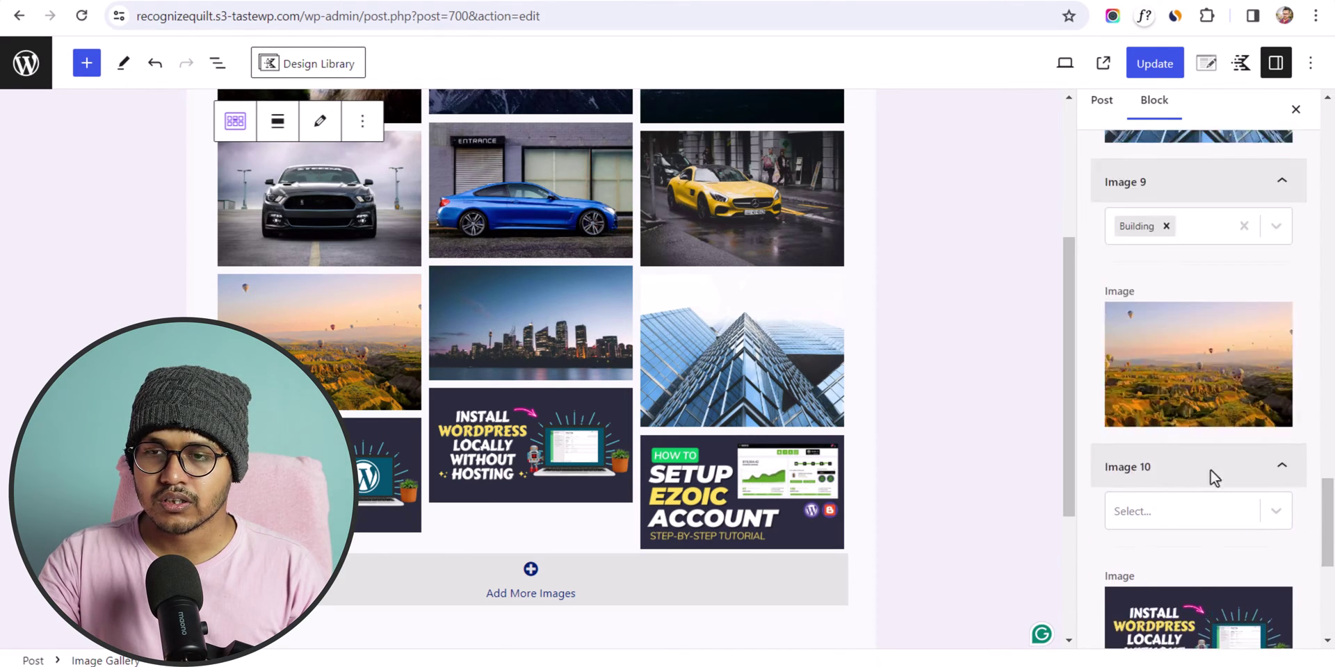
pyautogui.scroll(15, 1200, 406)
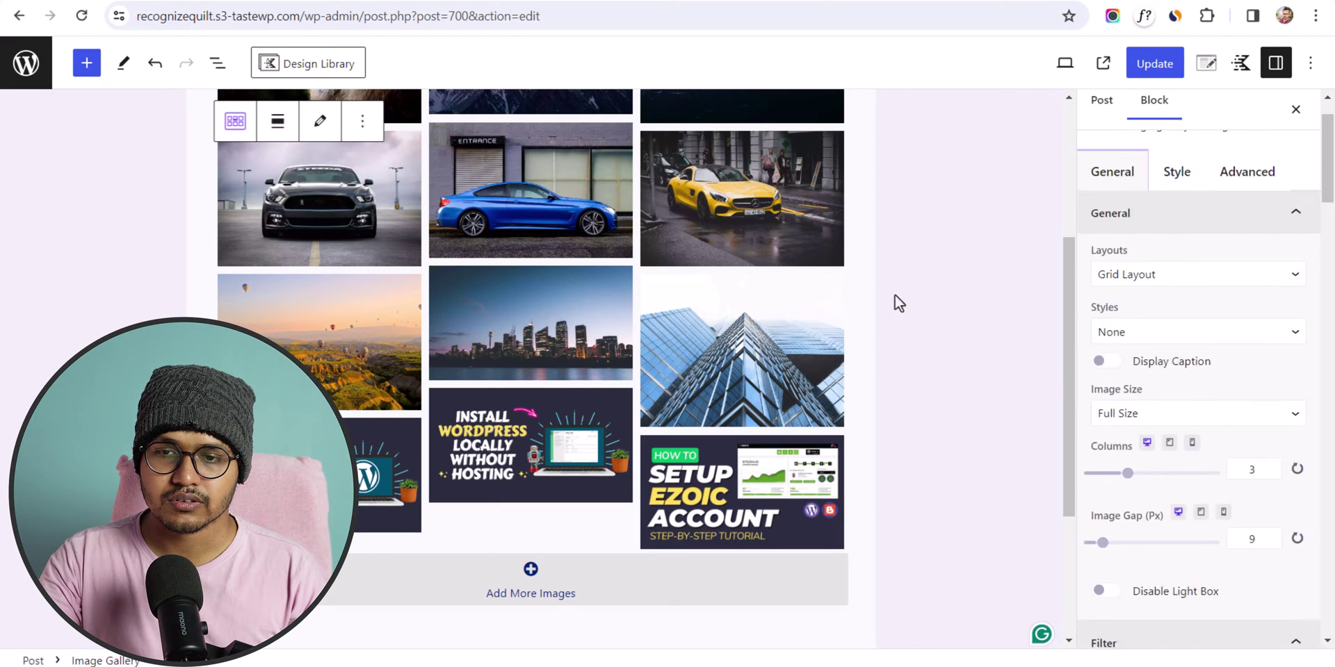
pyautogui.scroll(4, 903, 299)
pyautogui.click(549, 212)
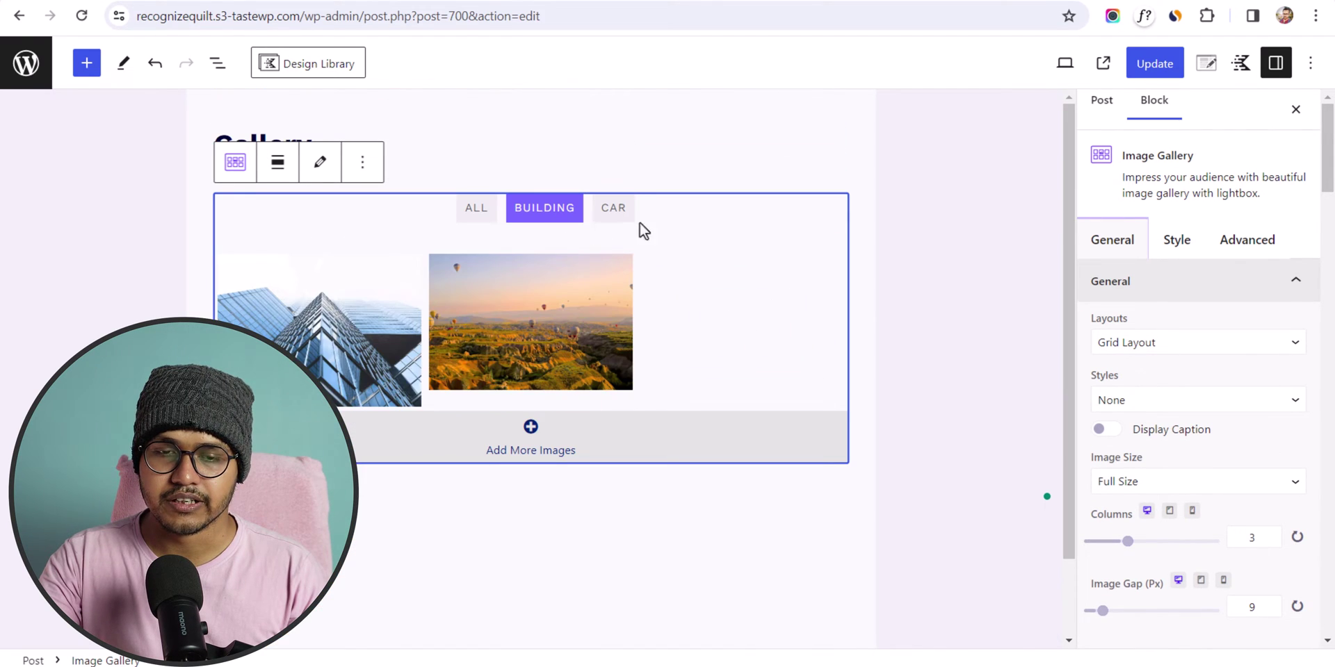
# Preview the gallery by switching between the ALL, BUILDING and CAR filters, finishing on BUILDING.
pyautogui.click(616, 219)
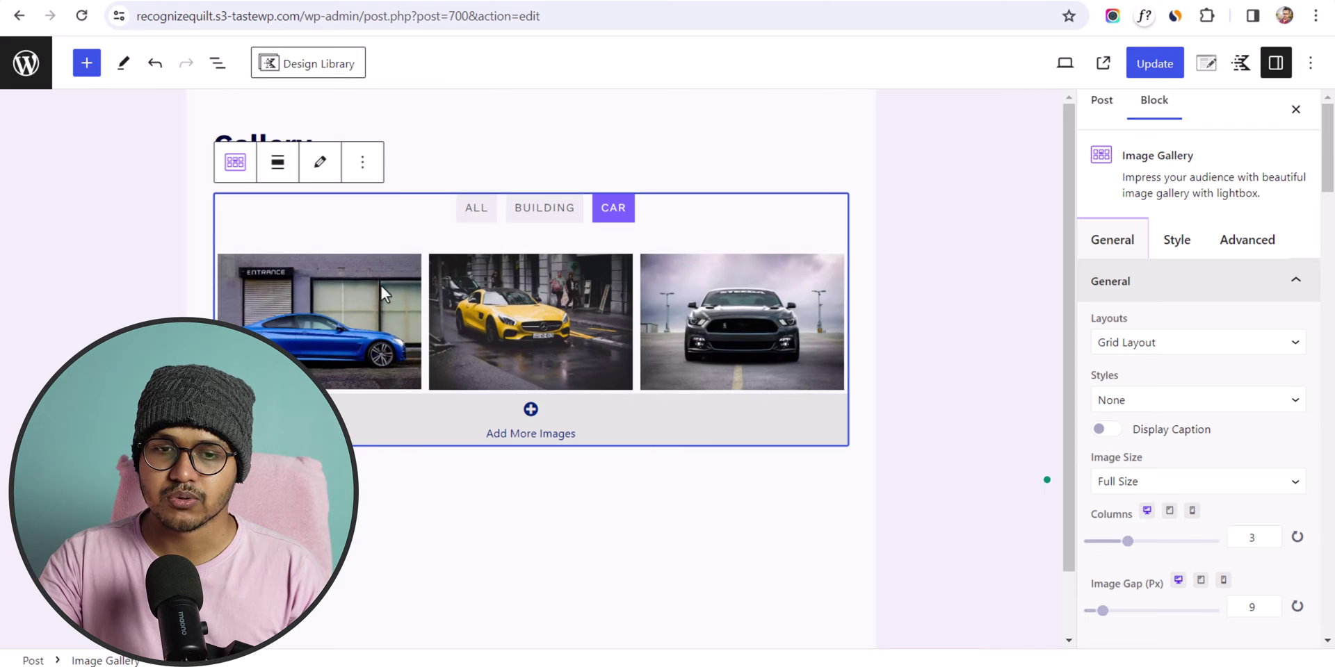
pyautogui.click(539, 212)
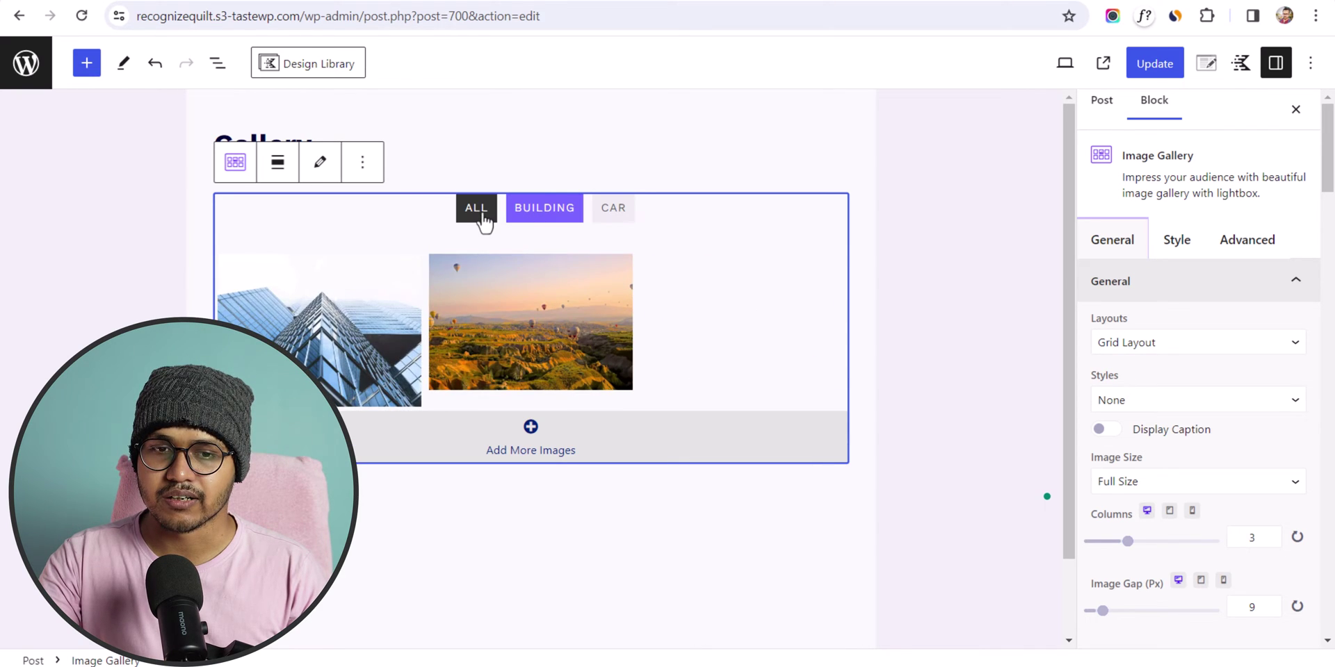
pyautogui.click(477, 208)
pyautogui.click(544, 212)
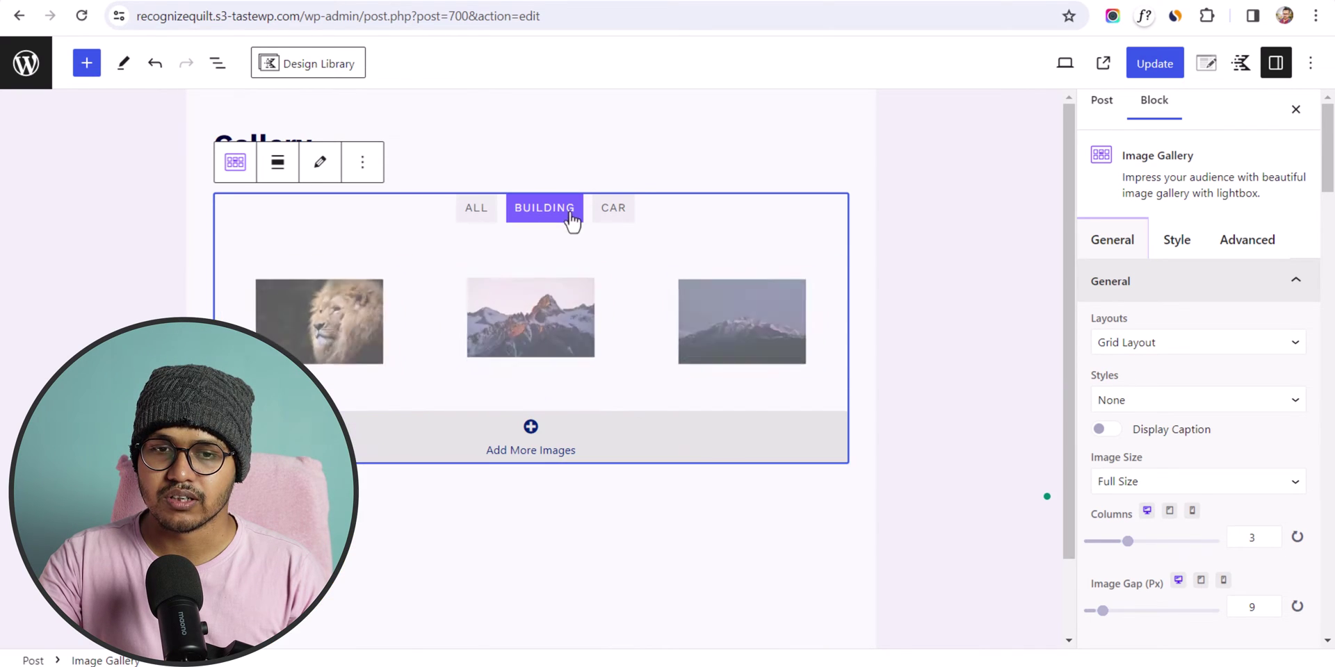
pyautogui.click(615, 217)
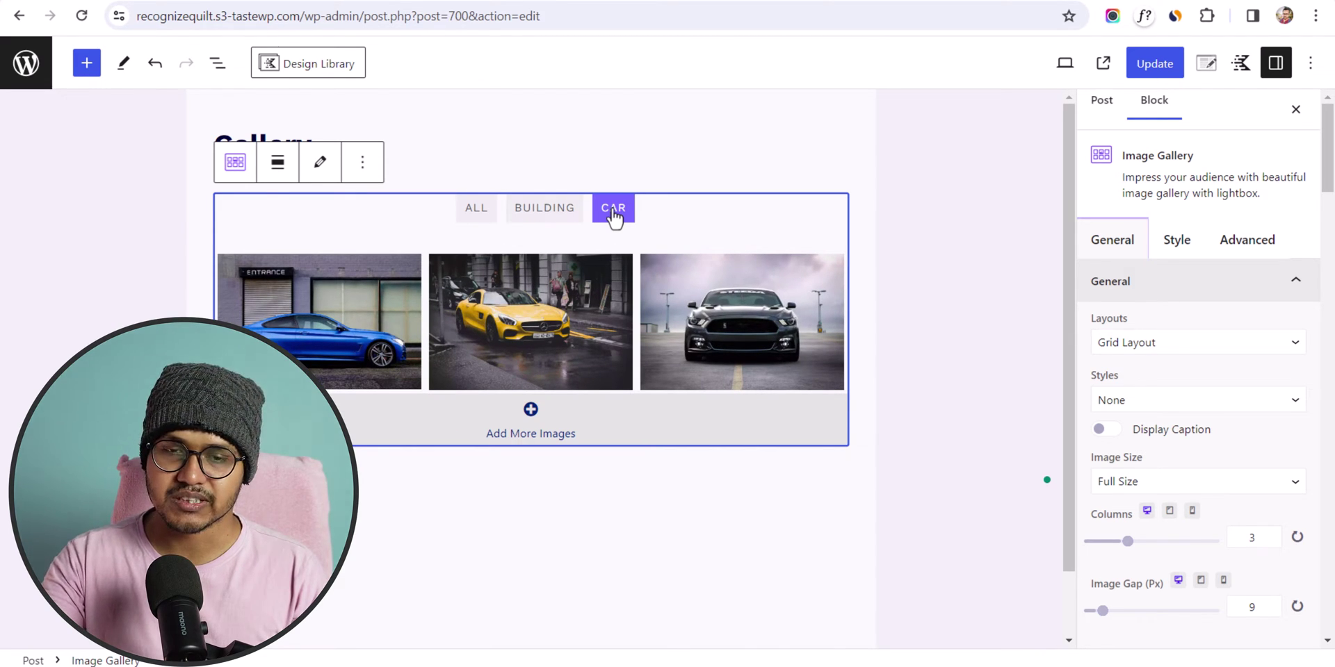
pyautogui.click(549, 210)
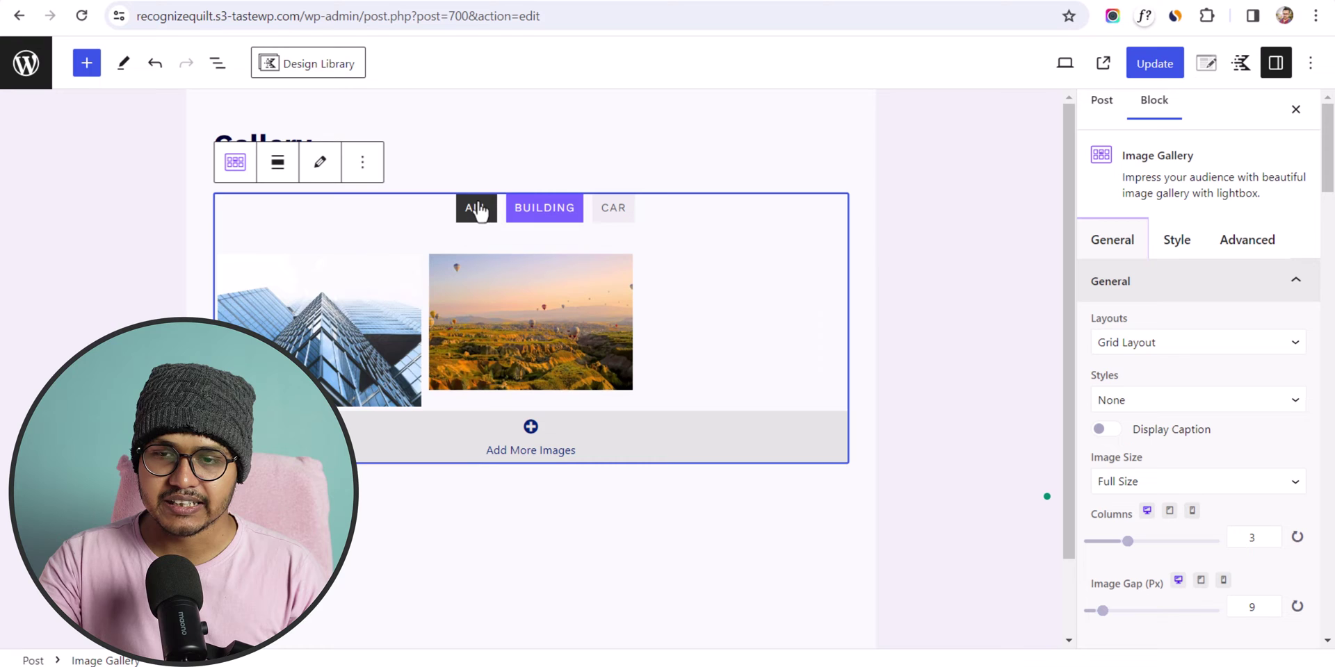
pyautogui.click(479, 210)
pyautogui.click(545, 209)
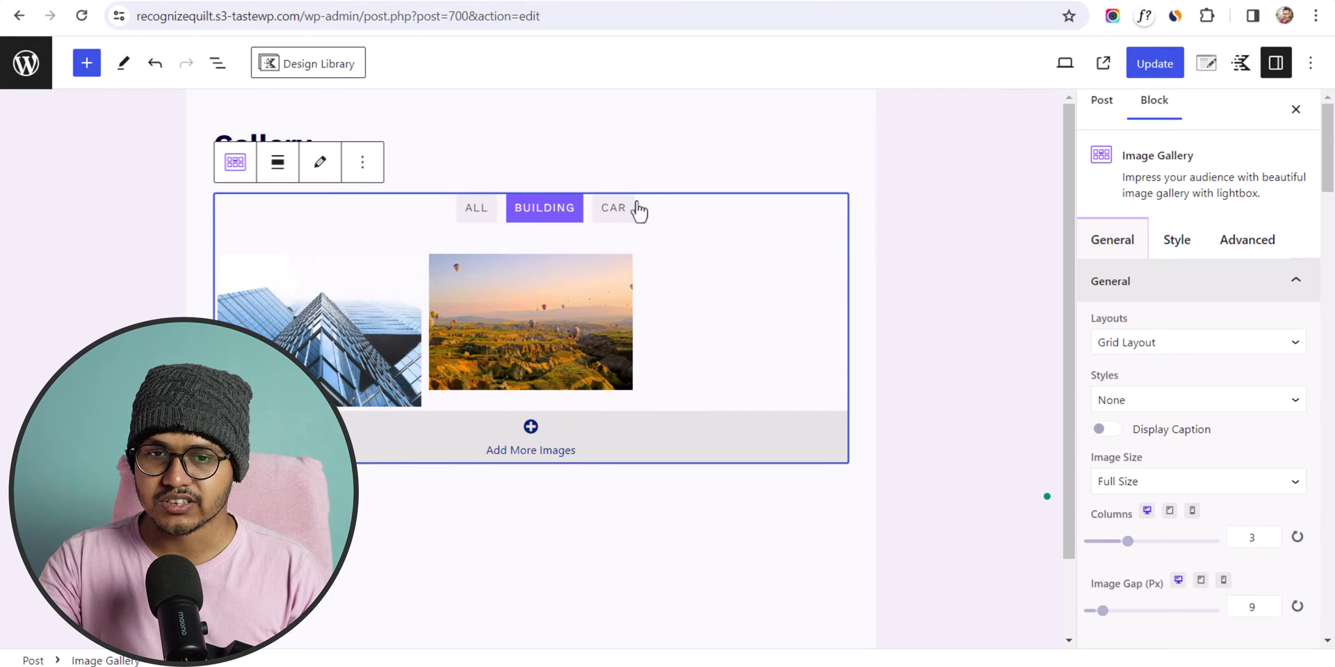
# Set the right margin of the gallery's filter buttons to 10 px in the Filter style settings.
pyautogui.click(1191, 243)
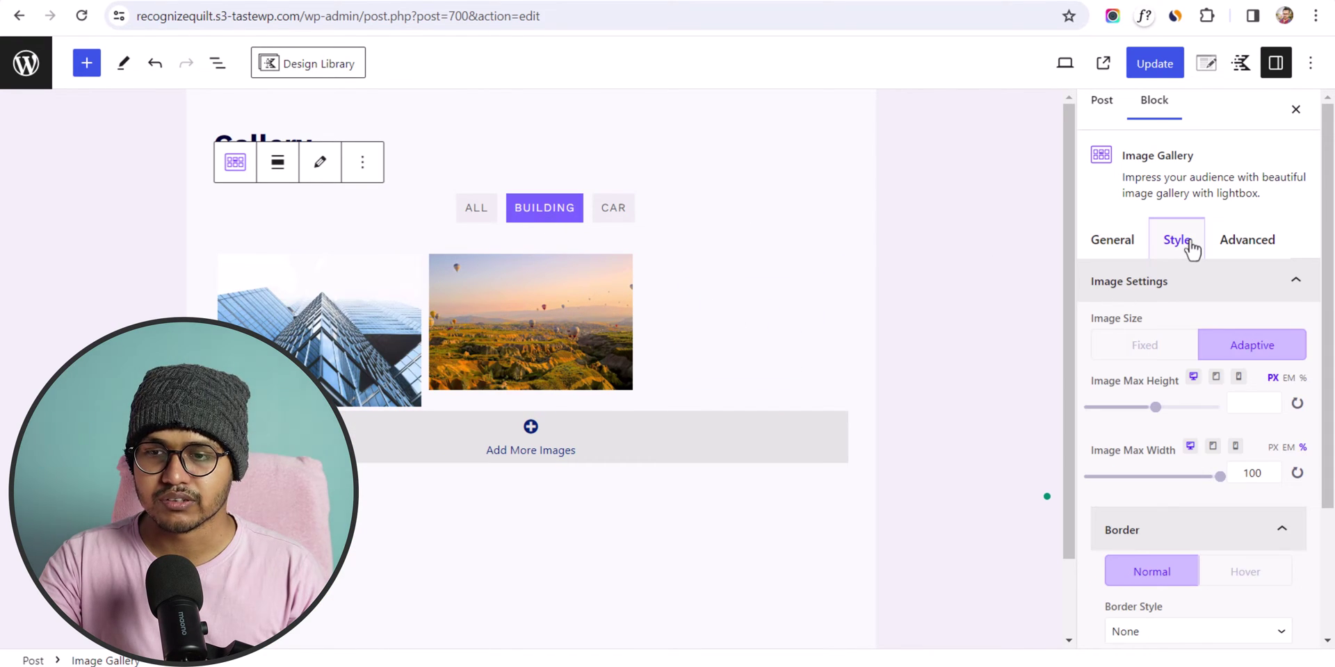
pyautogui.scroll(-3, 1193, 504)
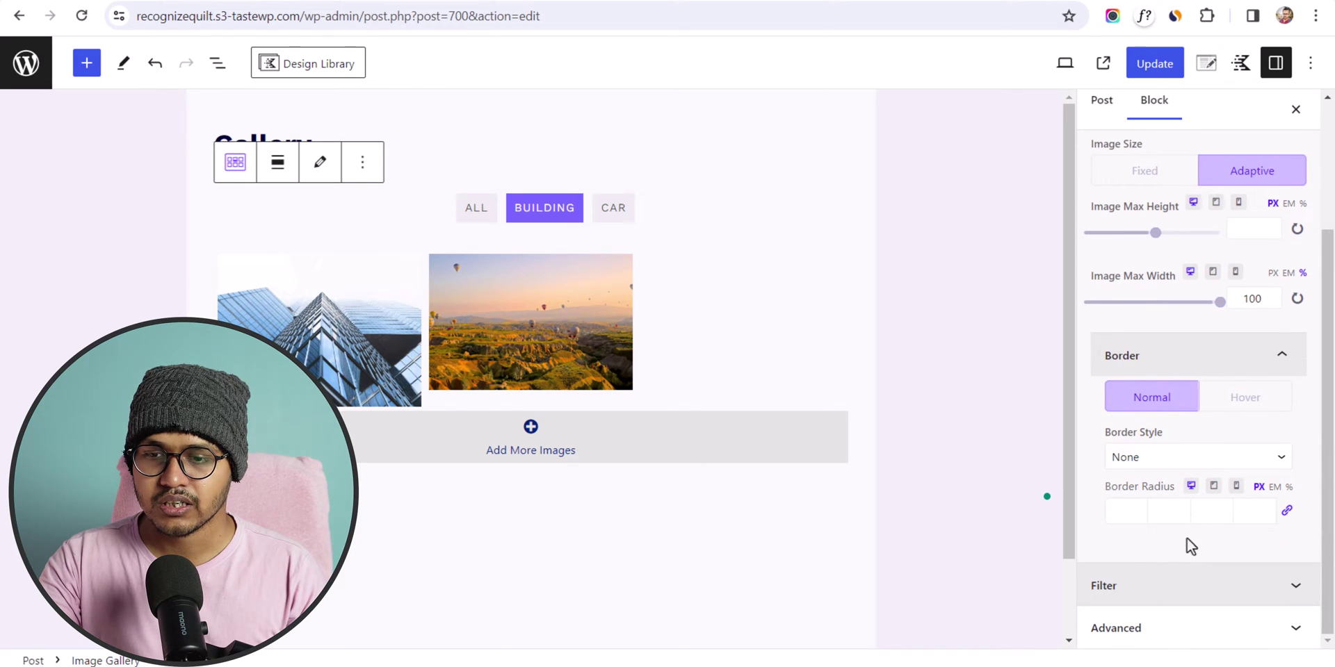
pyautogui.click(1170, 593)
pyautogui.scroll(1, 1148, 256)
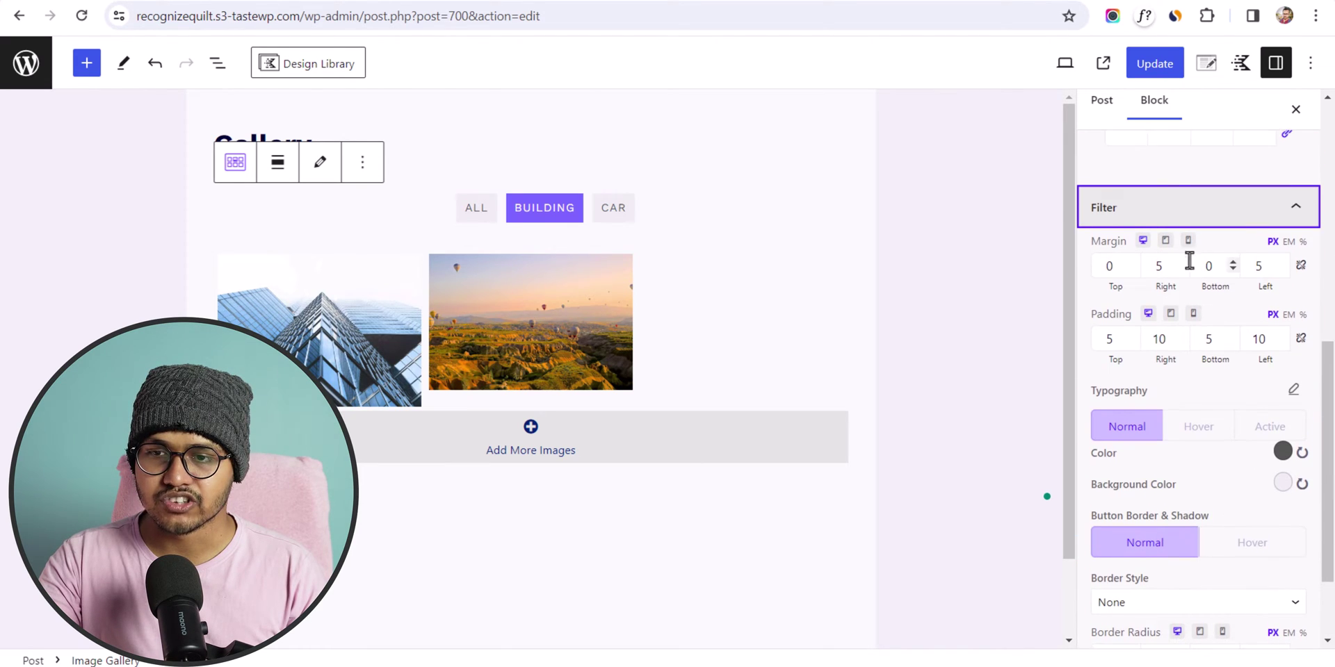
pyautogui.click(1182, 267)
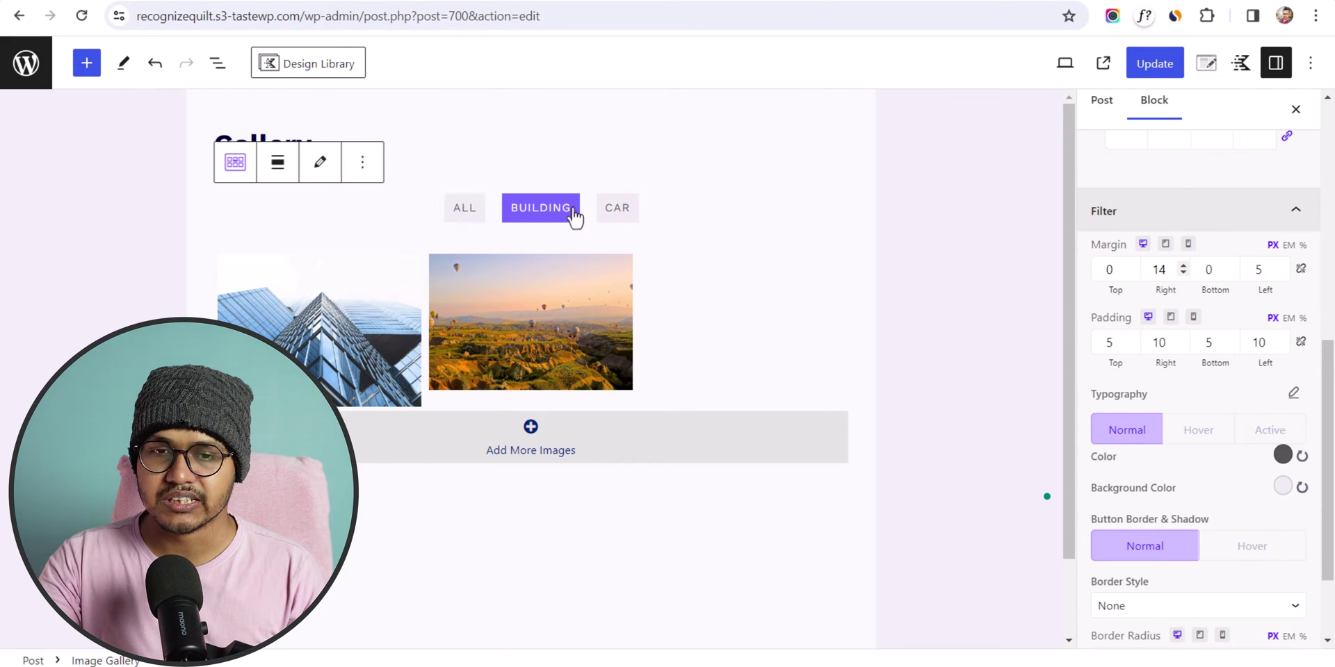
pyautogui.click(1182, 273)
pyautogui.click(1182, 273)
pyautogui.click(1182, 273)
pyautogui.click(1182, 273)
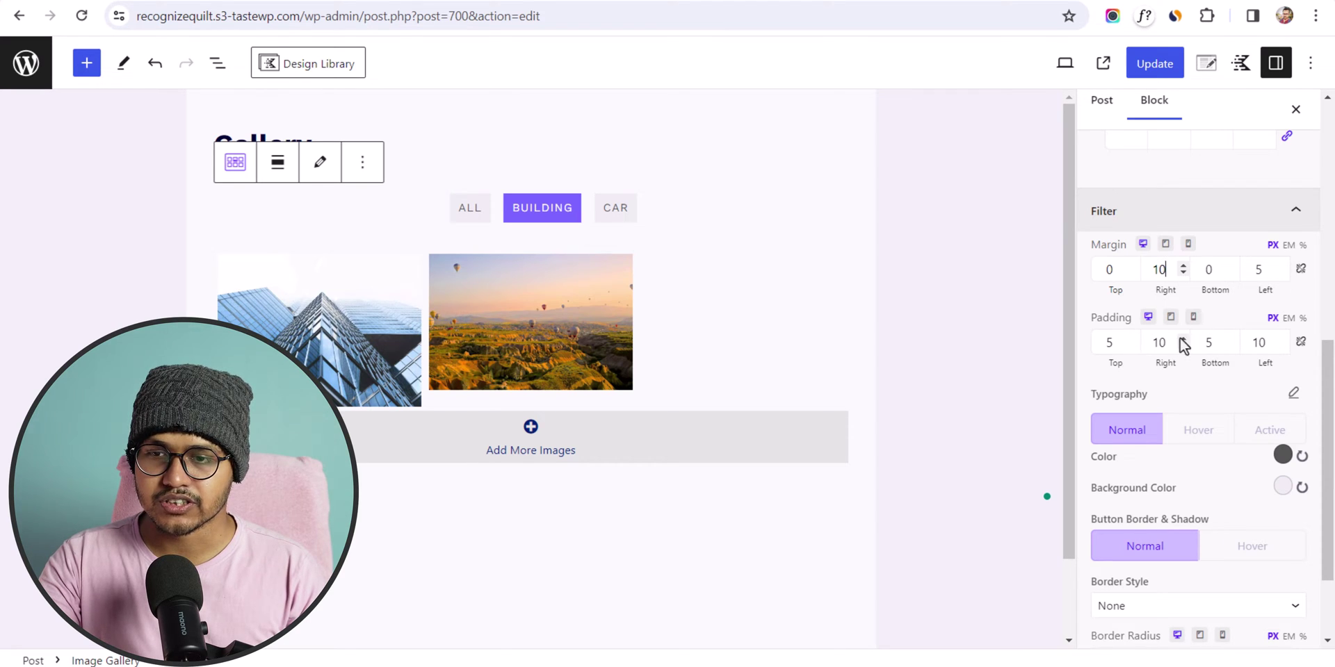
# Set the filter buttons' right and left padding to 20 px each.
pyautogui.moveTo(1184, 338); pyautogui.dragTo(1184, 337)
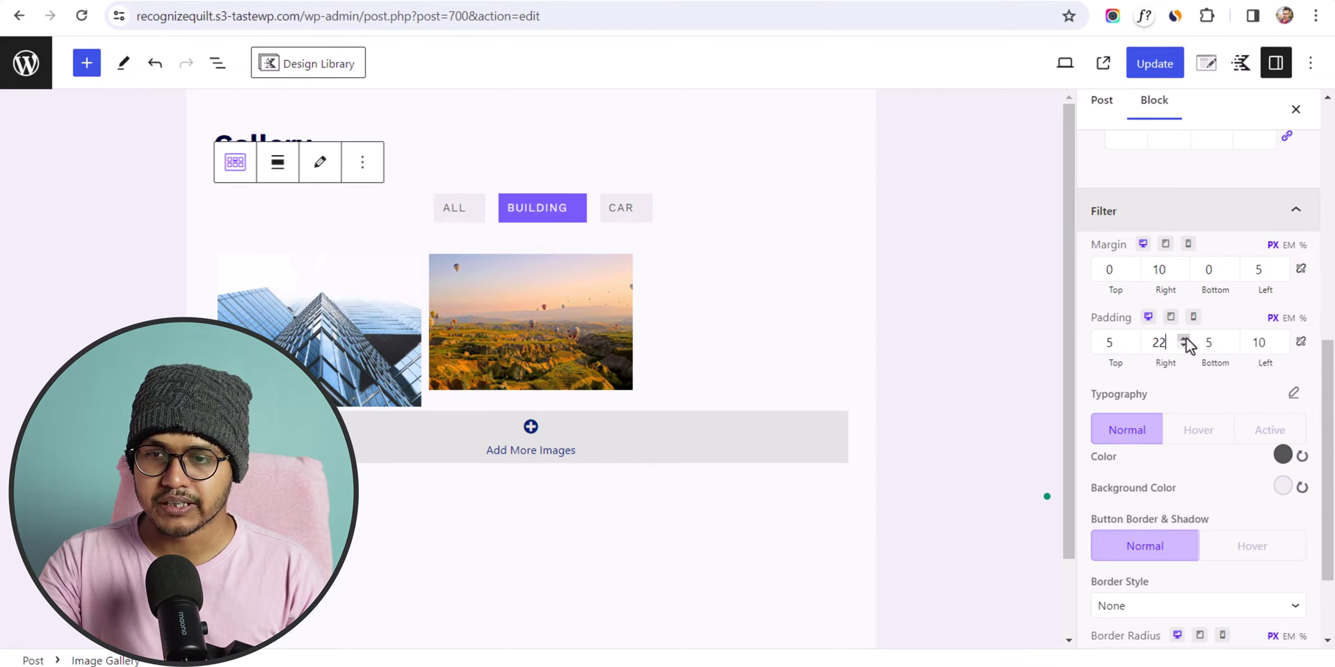
pyautogui.click(1183, 345)
pyautogui.click(1183, 345)
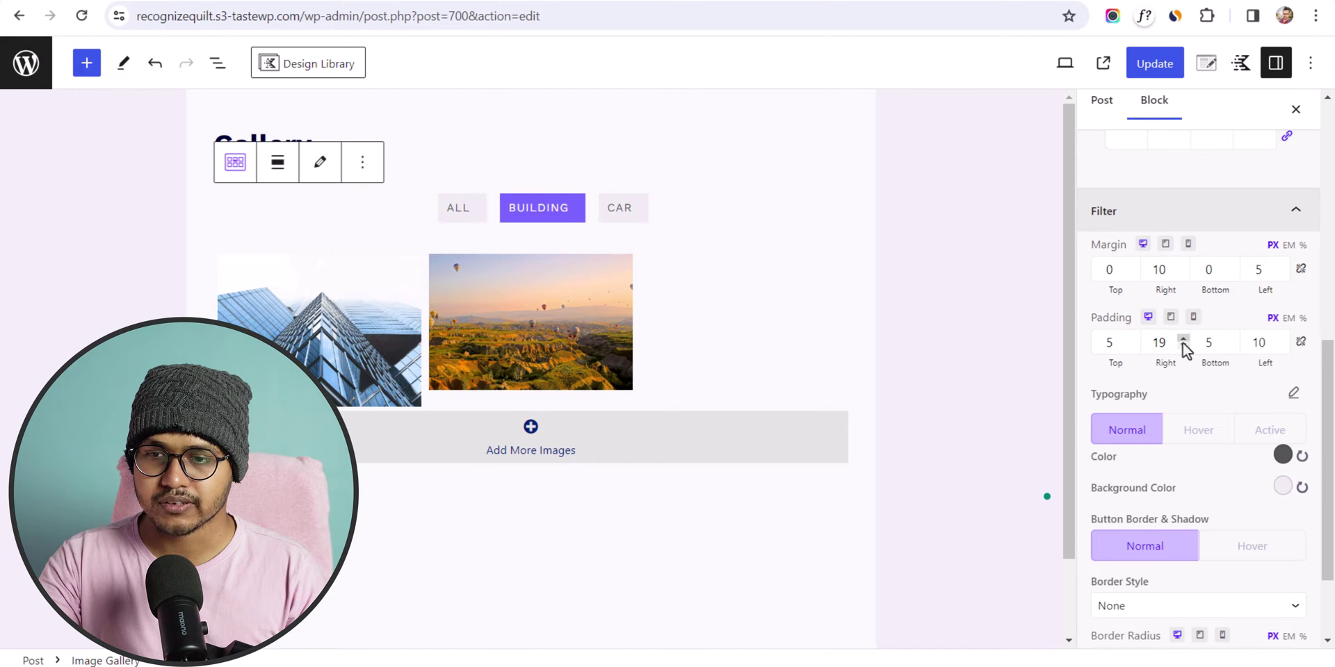
pyautogui.click(1183, 339)
pyautogui.moveTo(1283, 338); pyautogui.dragTo(1283, 338)
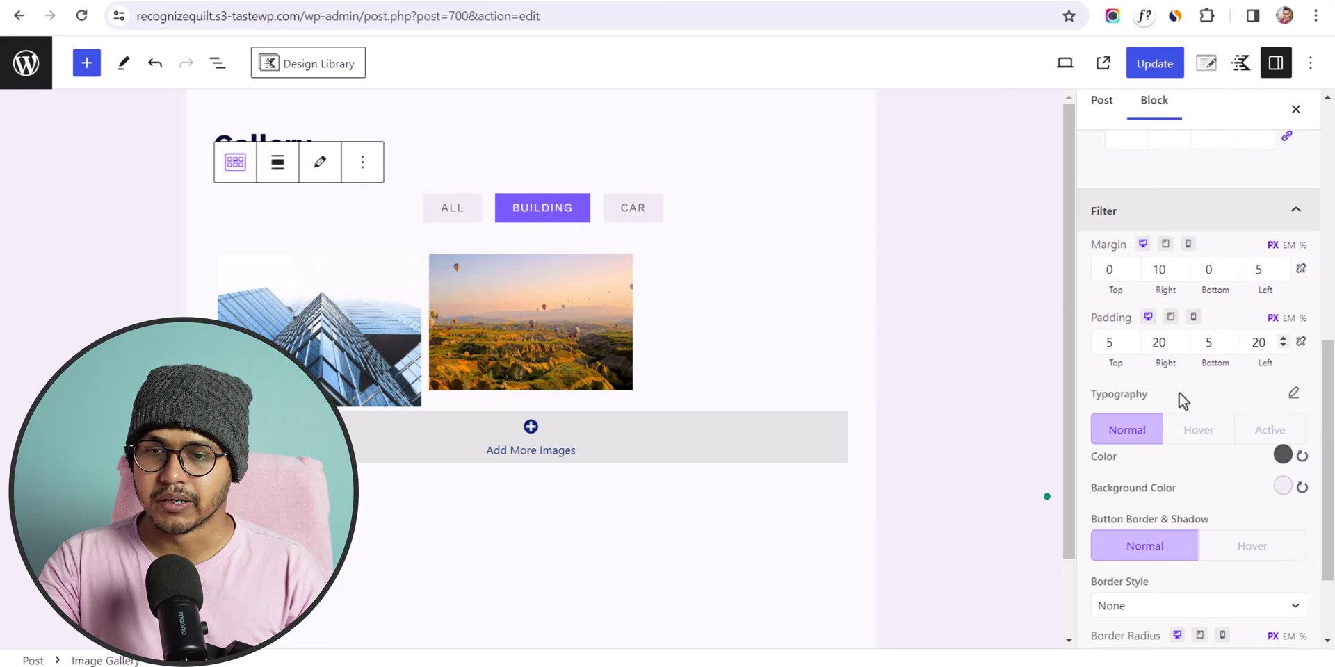
# Set the filter buttons' normal text color to white (FFFFFF), after trying a bright red.
pyautogui.scroll(-2, 1204, 468)
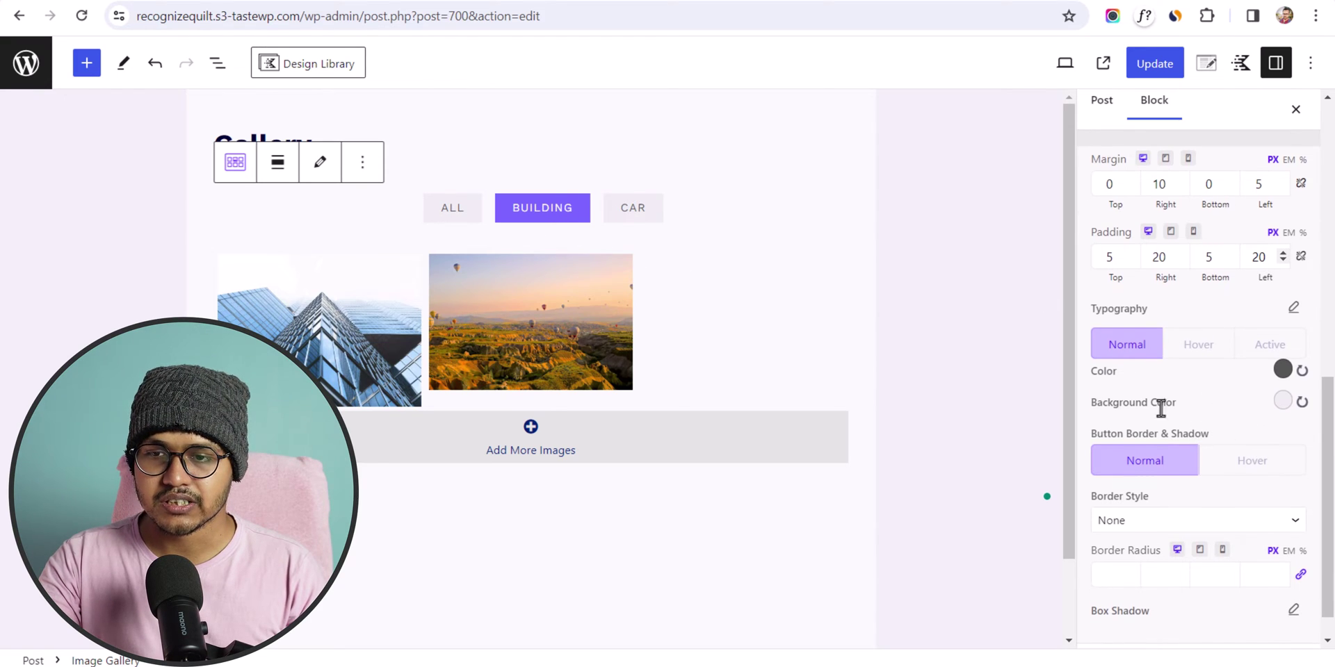
pyautogui.click(1281, 370)
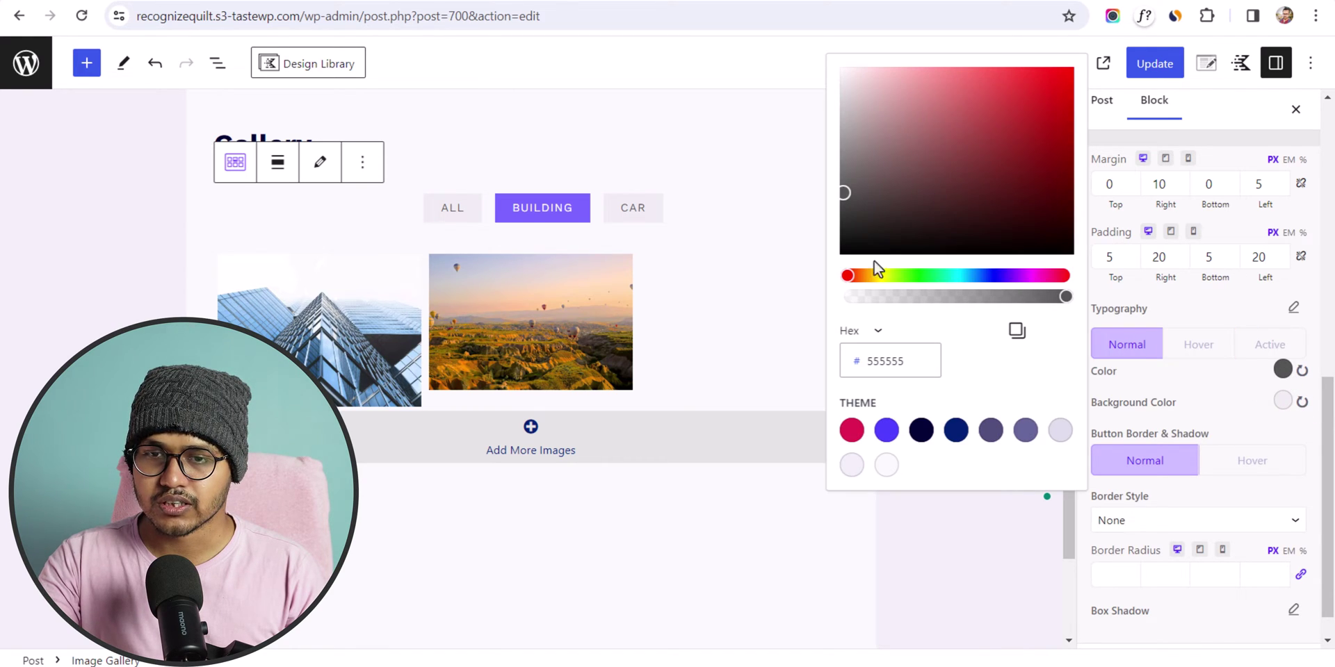
pyautogui.moveTo(1029, 123); pyautogui.dragTo(1059, 64)
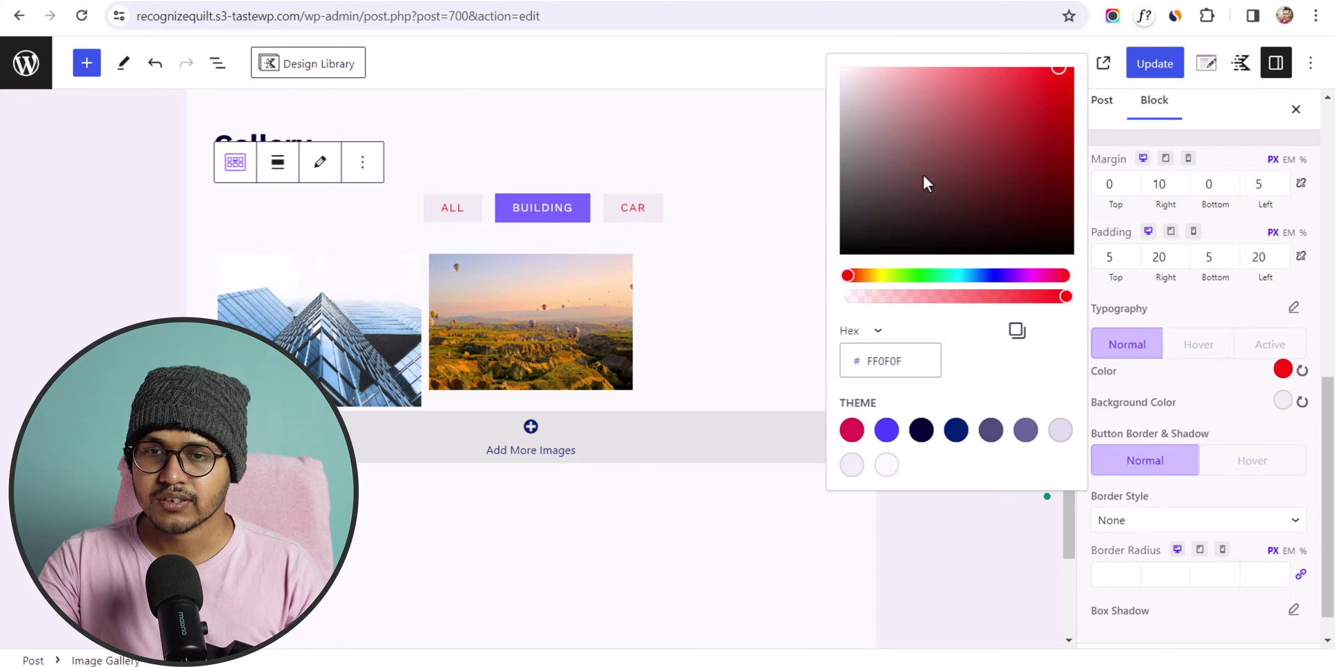
pyautogui.moveTo(899, 112); pyautogui.dragTo(822, 56)
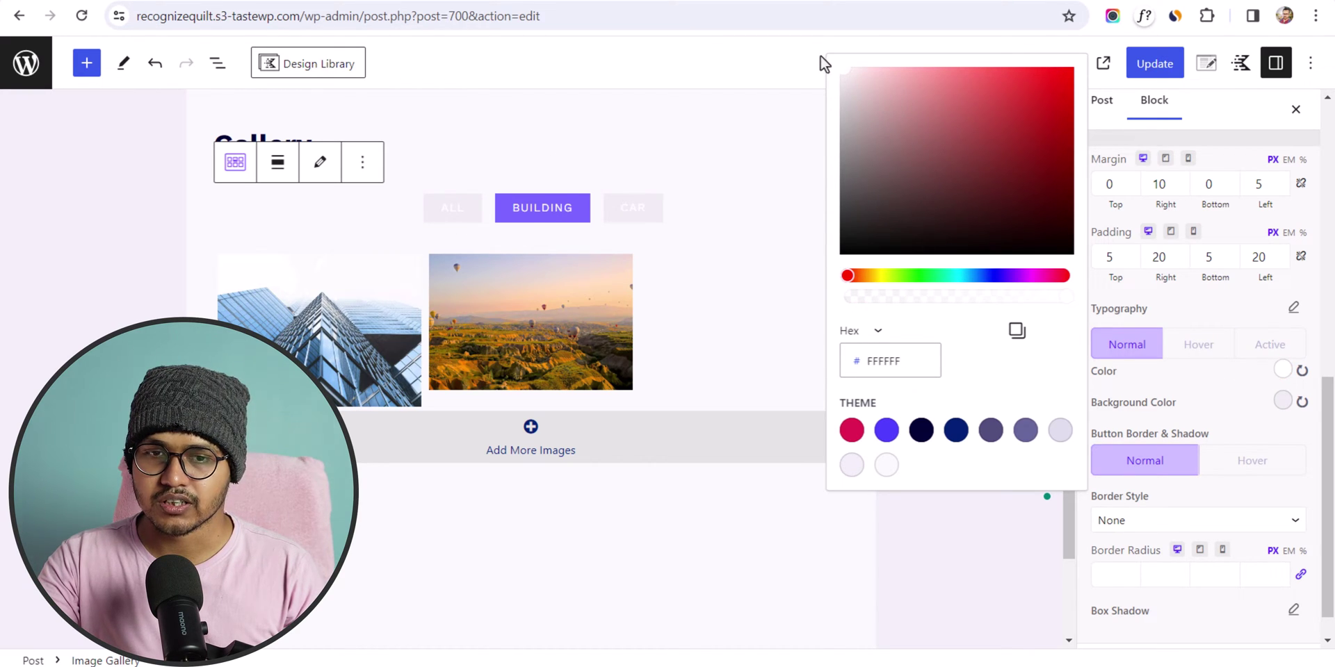
pyautogui.click(1255, 402)
# Set the filter buttons' normal background color to the theme's crimson (E21E51).
pyautogui.click(1282, 402)
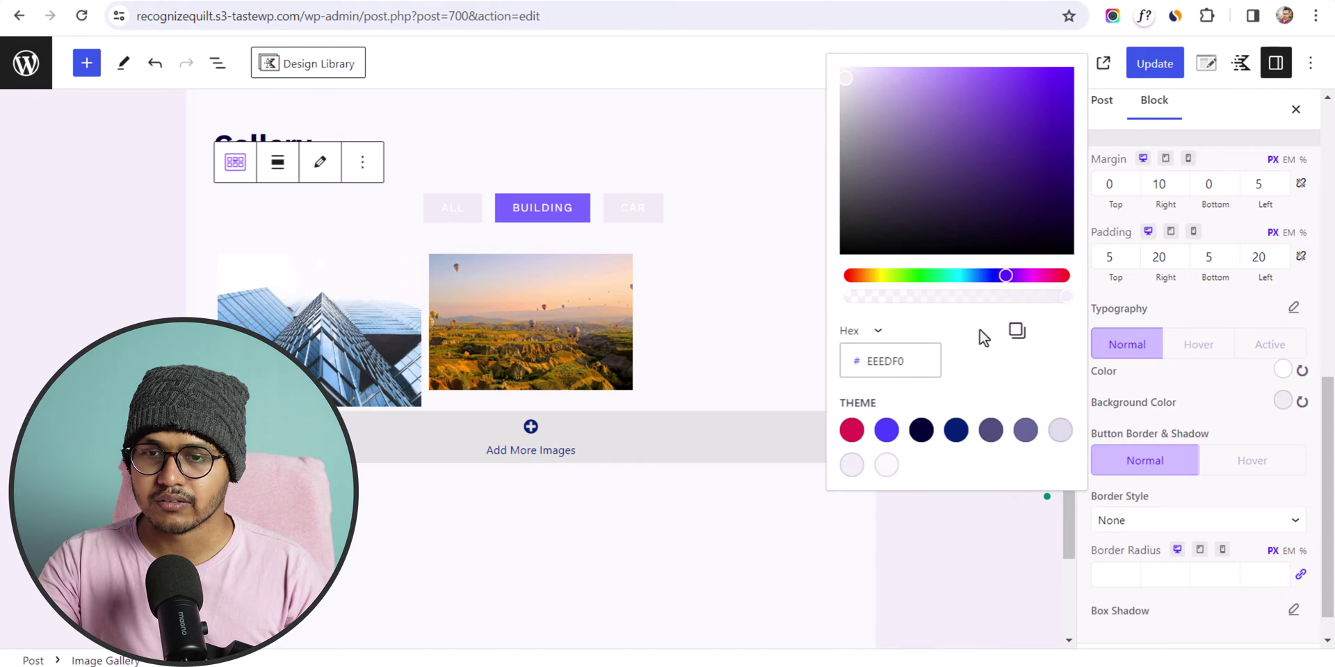
pyautogui.click(851, 431)
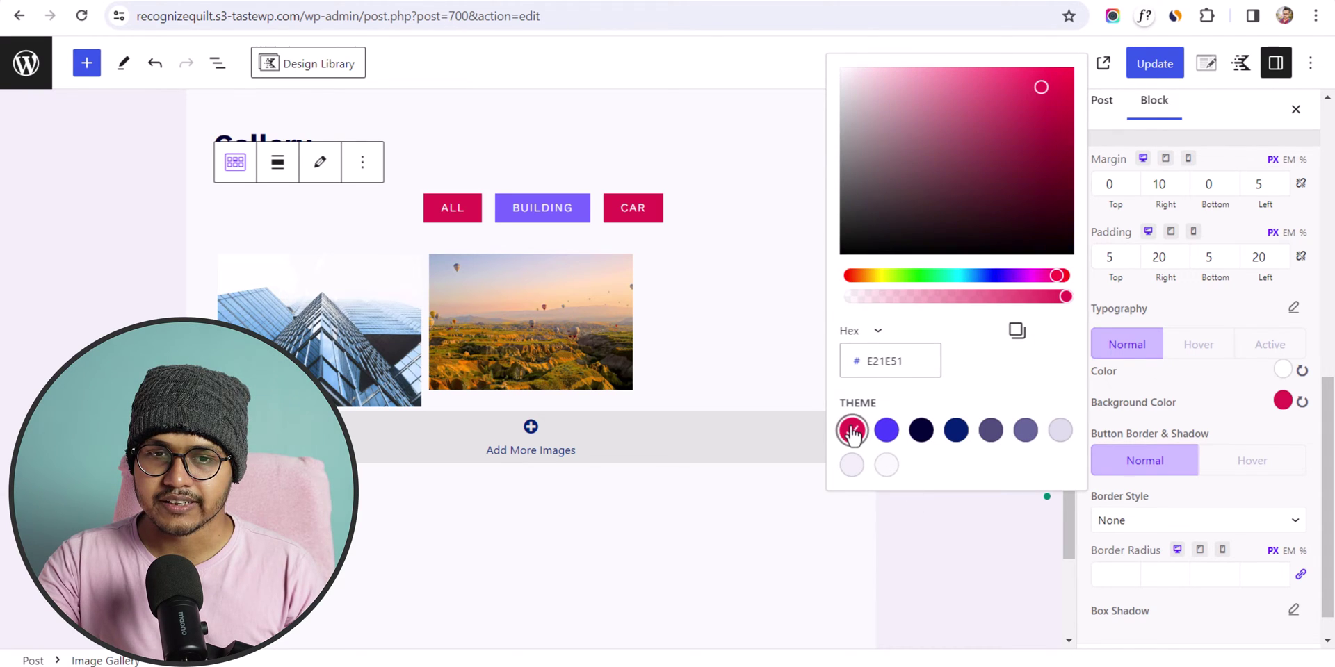
pyautogui.click(1210, 410)
# View the filter buttons' hover colors and set their active background color to the theme's dark navy (040037).
pyautogui.click(1213, 348)
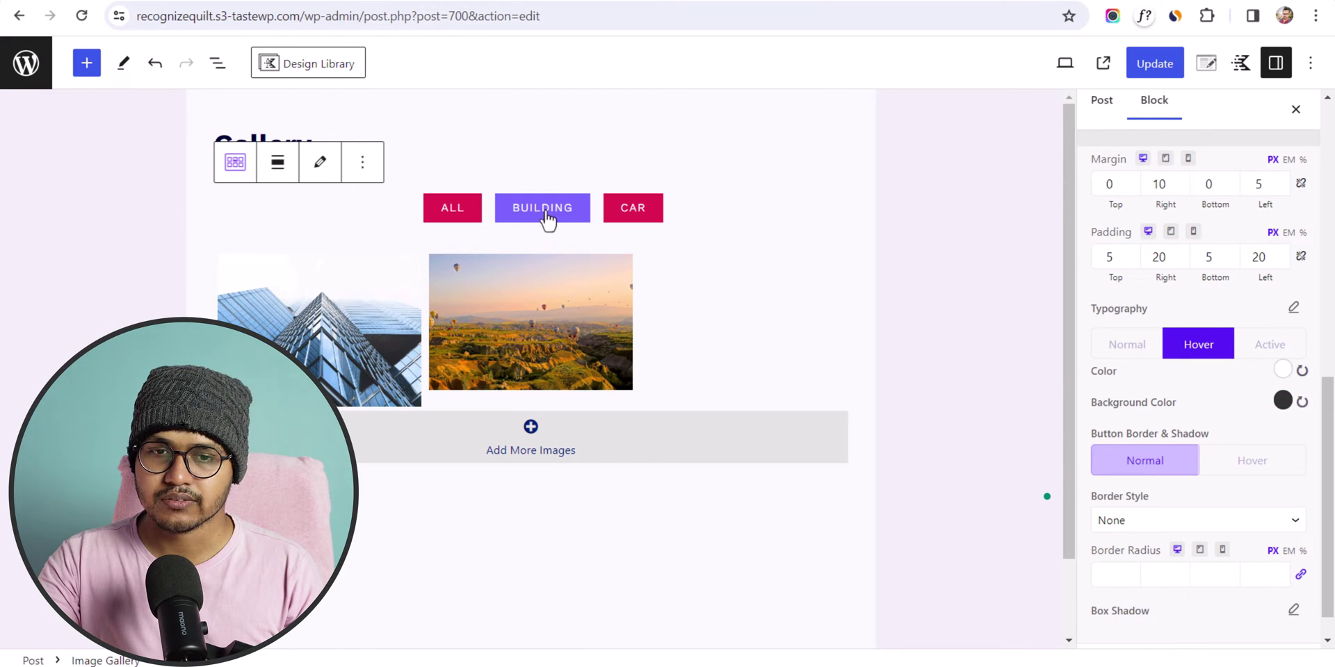
pyautogui.click(1257, 340)
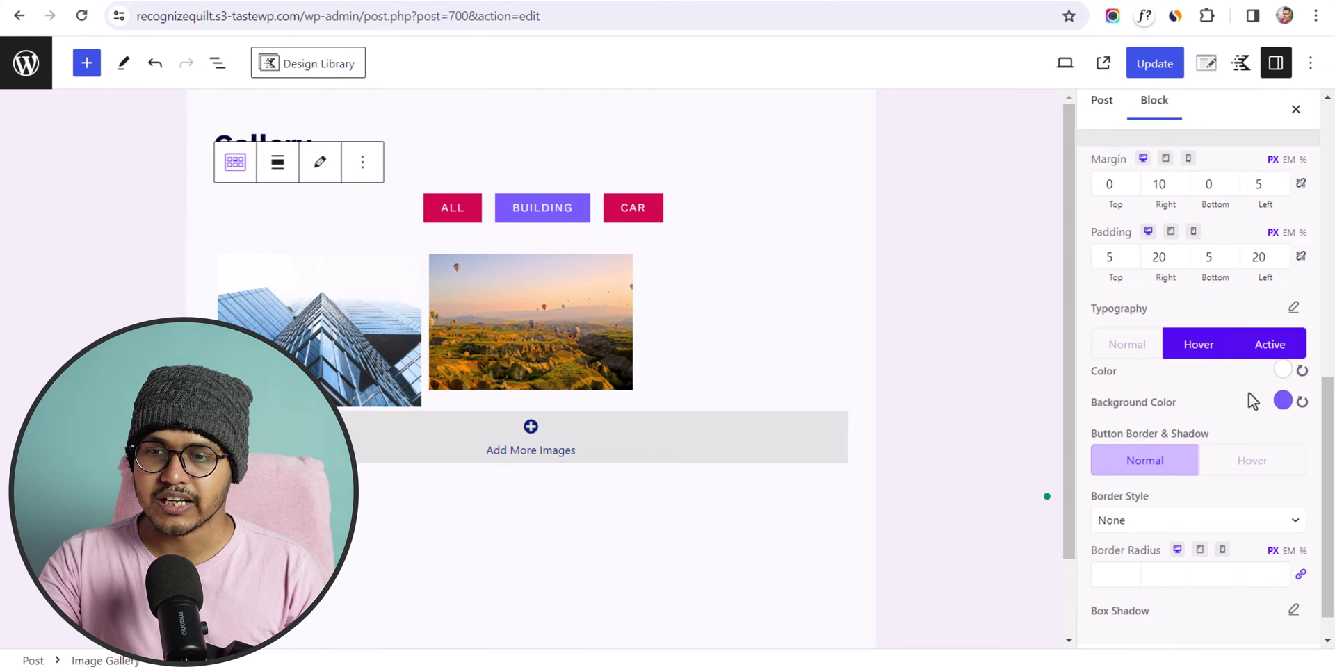
pyautogui.click(1283, 405)
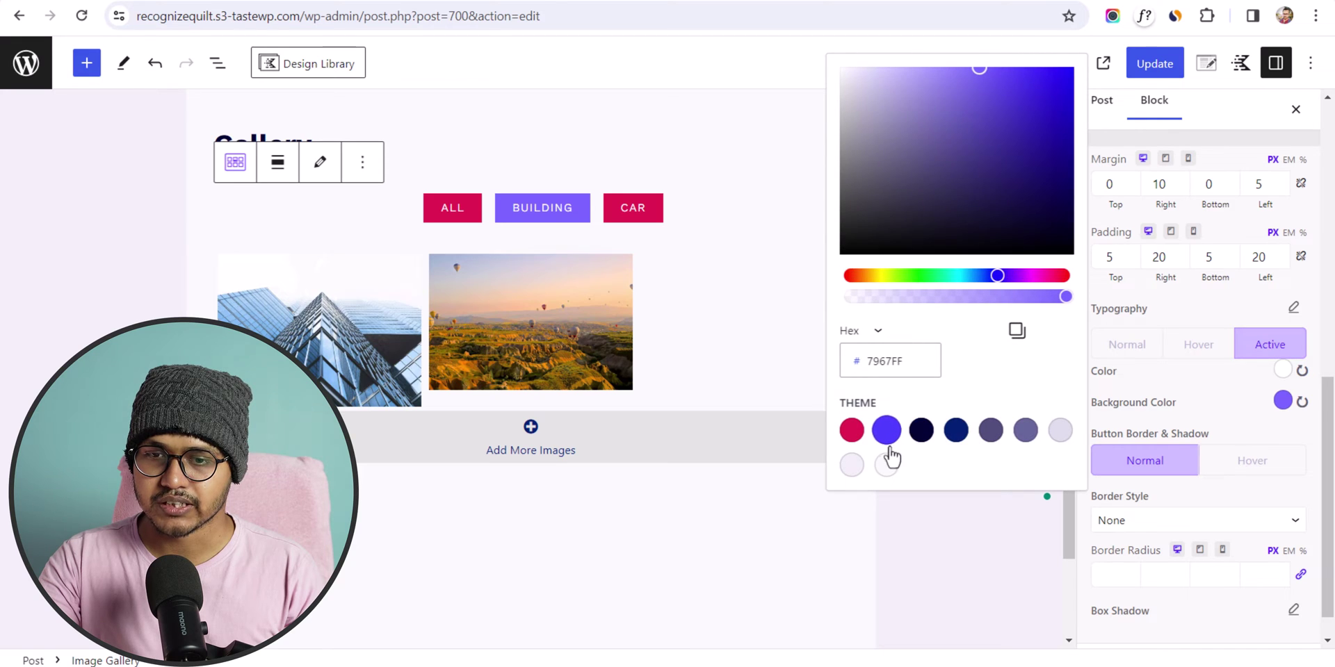
pyautogui.click(921, 431)
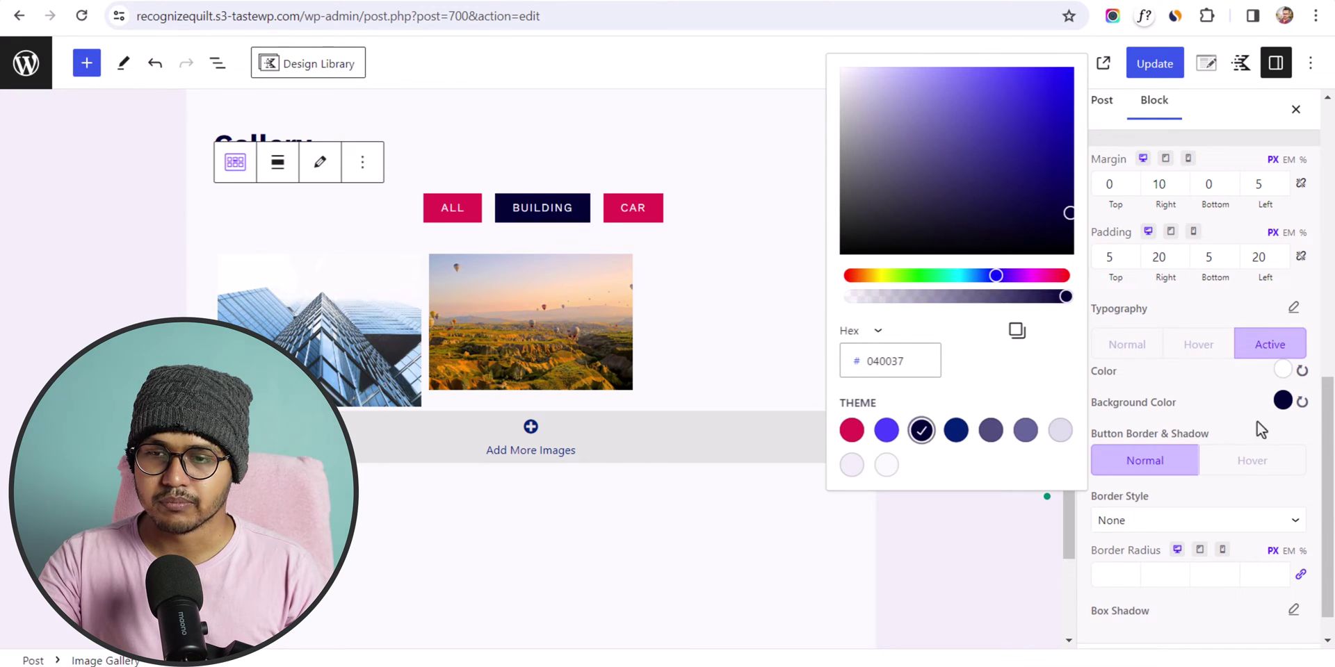
pyautogui.click(1241, 403)
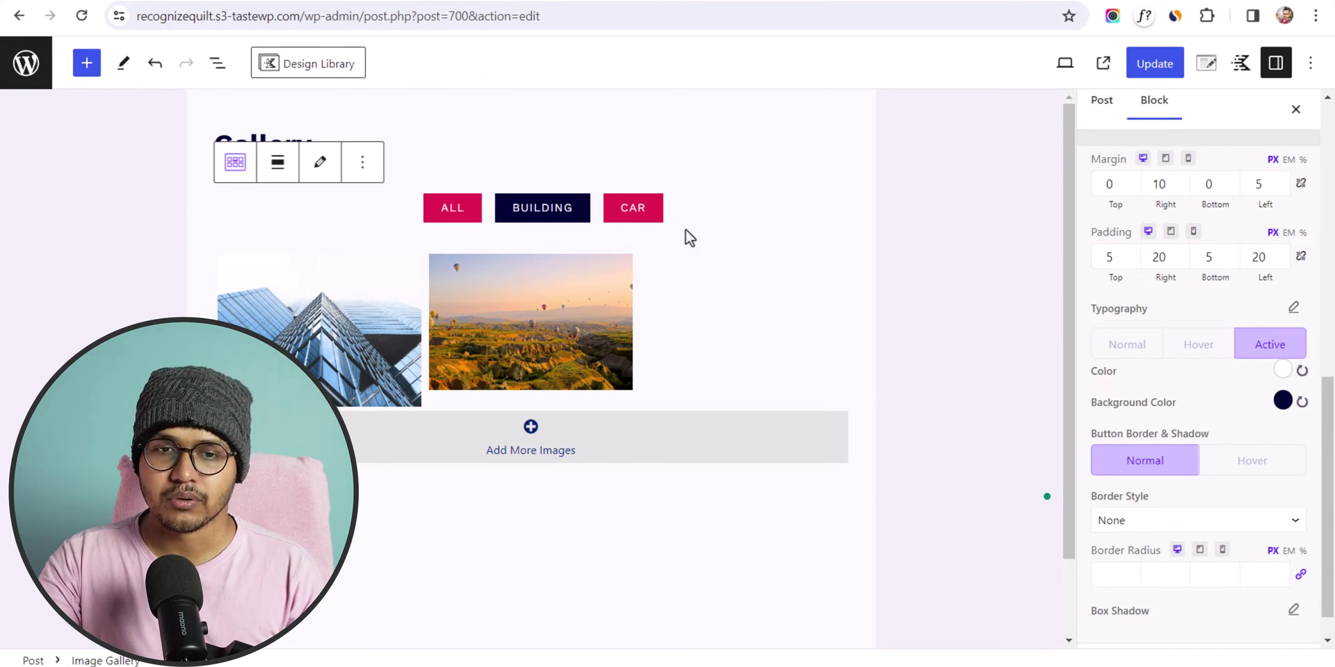
# Set the filter buttons' normal border style to Solid.
pyautogui.scroll(-1, 1203, 473)
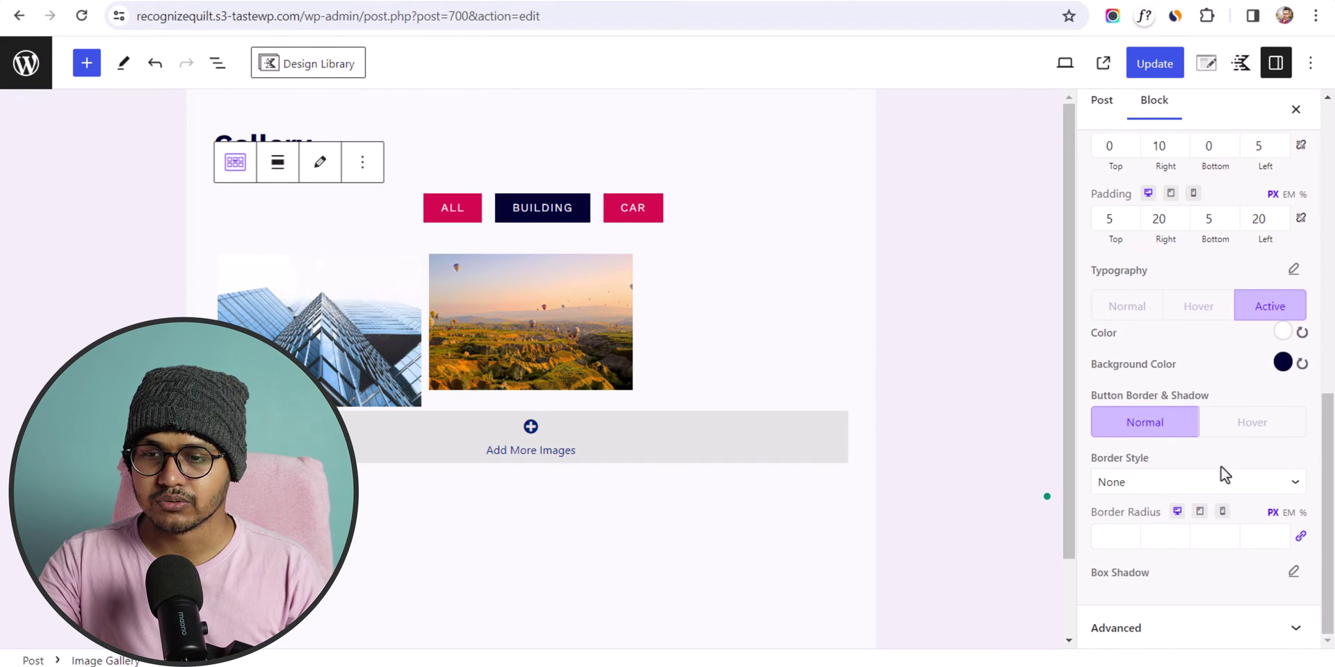
pyautogui.click(1175, 483)
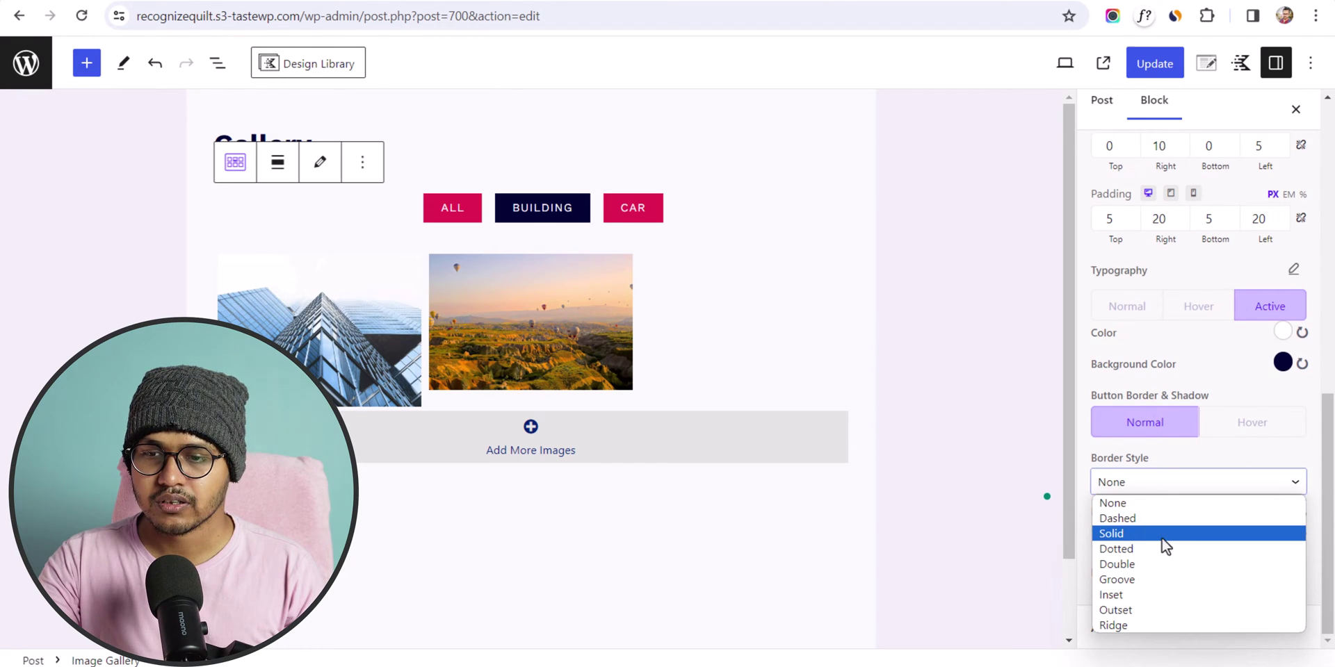
pyautogui.click(1161, 535)
pyautogui.scroll(-3, 1166, 594)
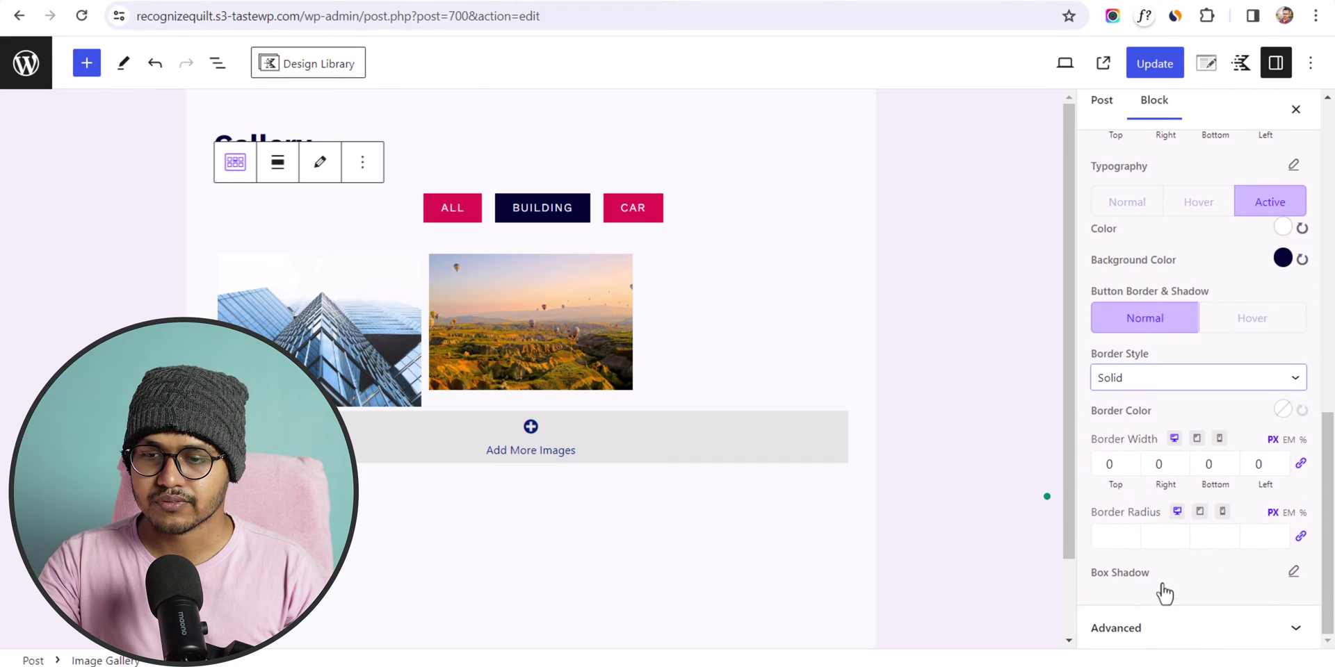
pyautogui.click(1180, 638)
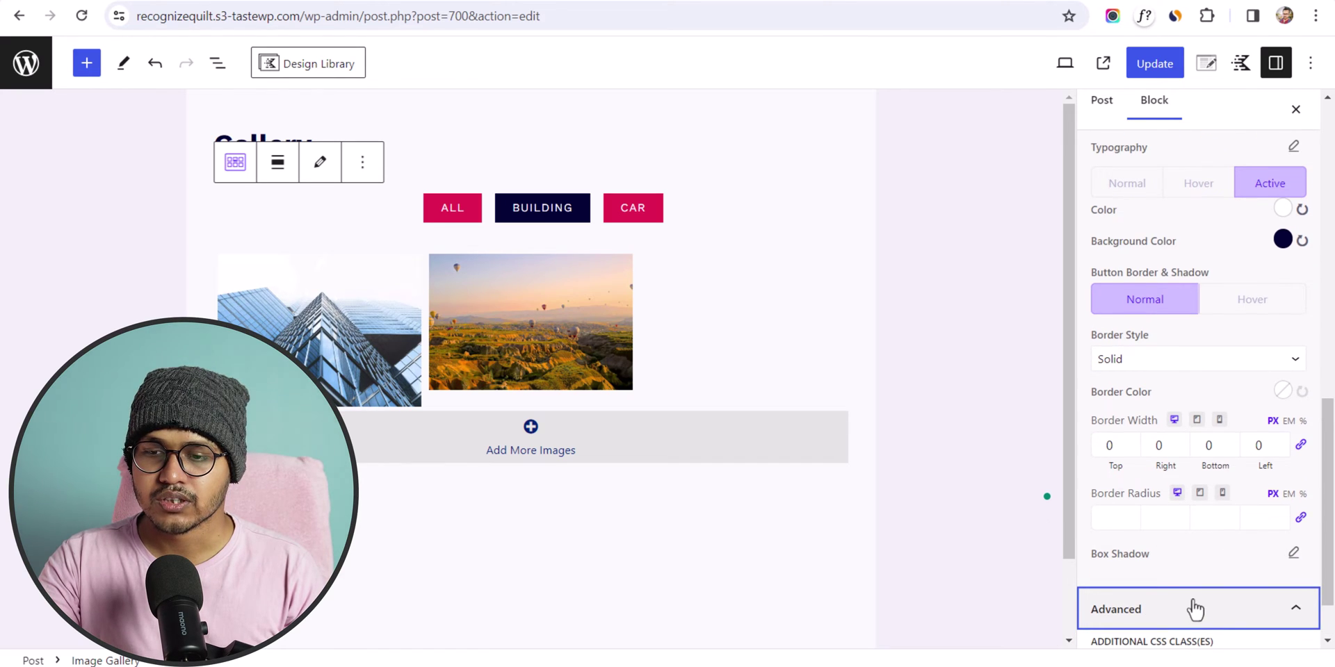
pyautogui.scroll(10, 1192, 608)
pyautogui.scroll(5, 1200, 402)
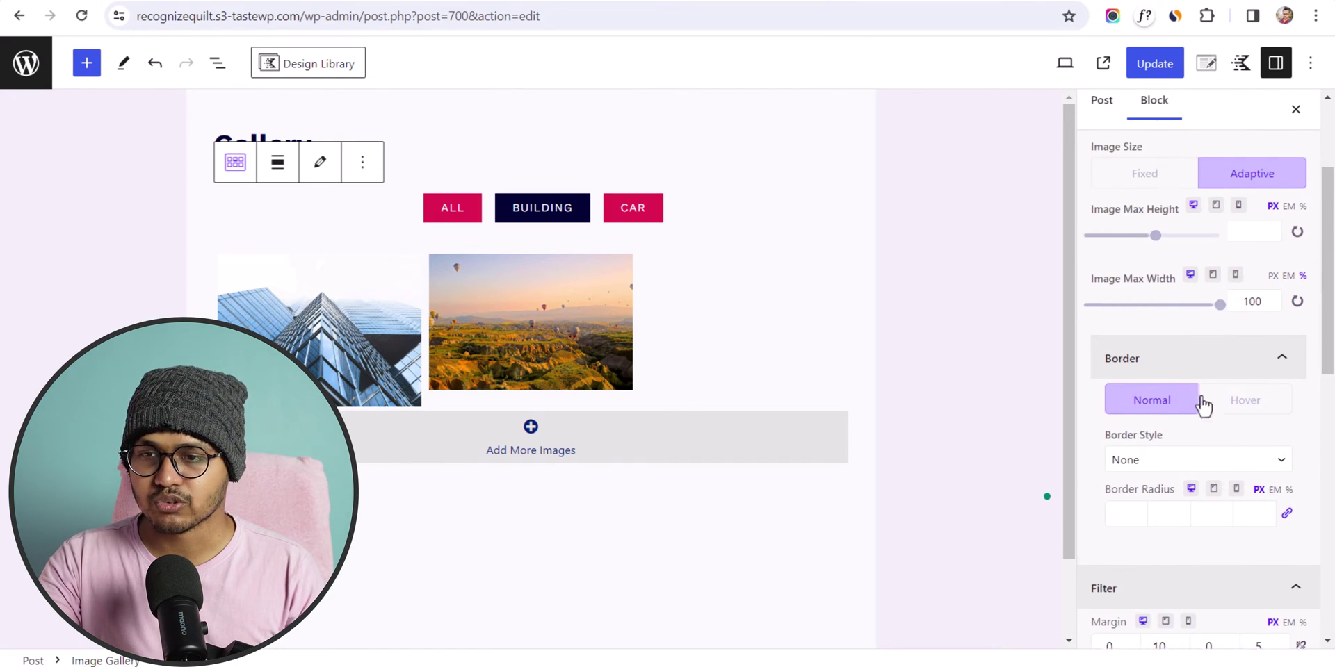
# Show all images in the gallery and give the Image Gallery block a classic red background color.
pyautogui.click(1248, 243)
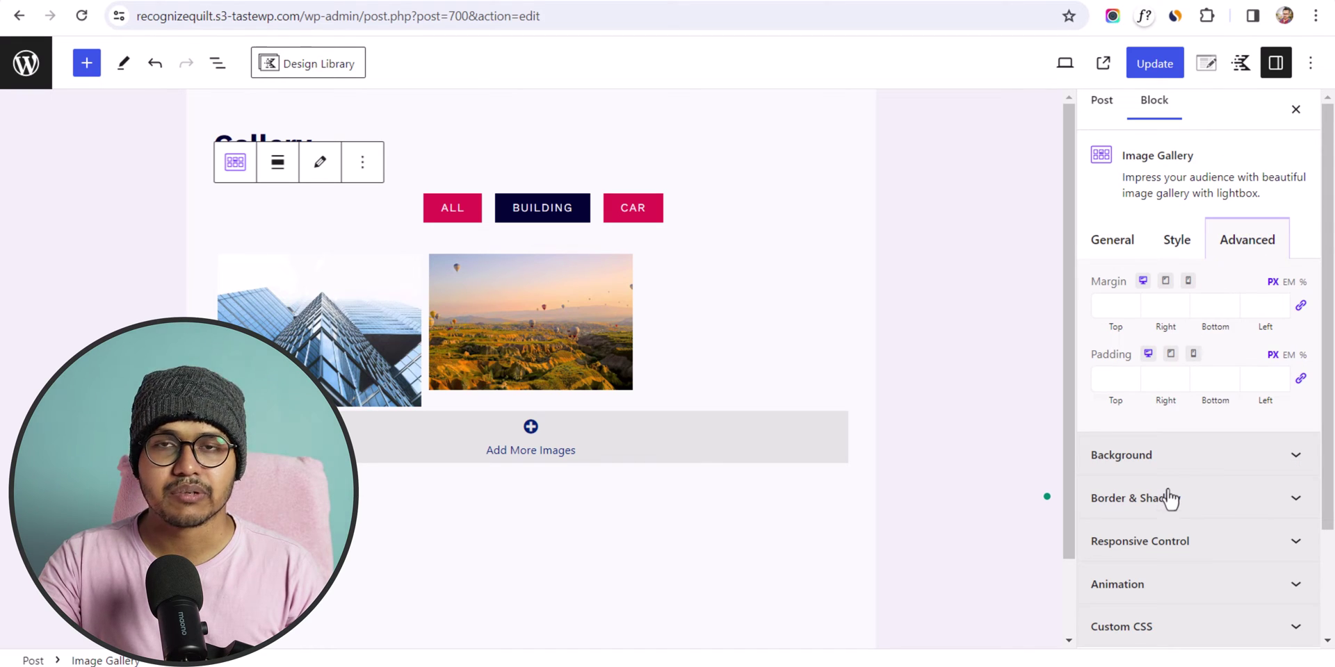
pyautogui.click(1170, 462)
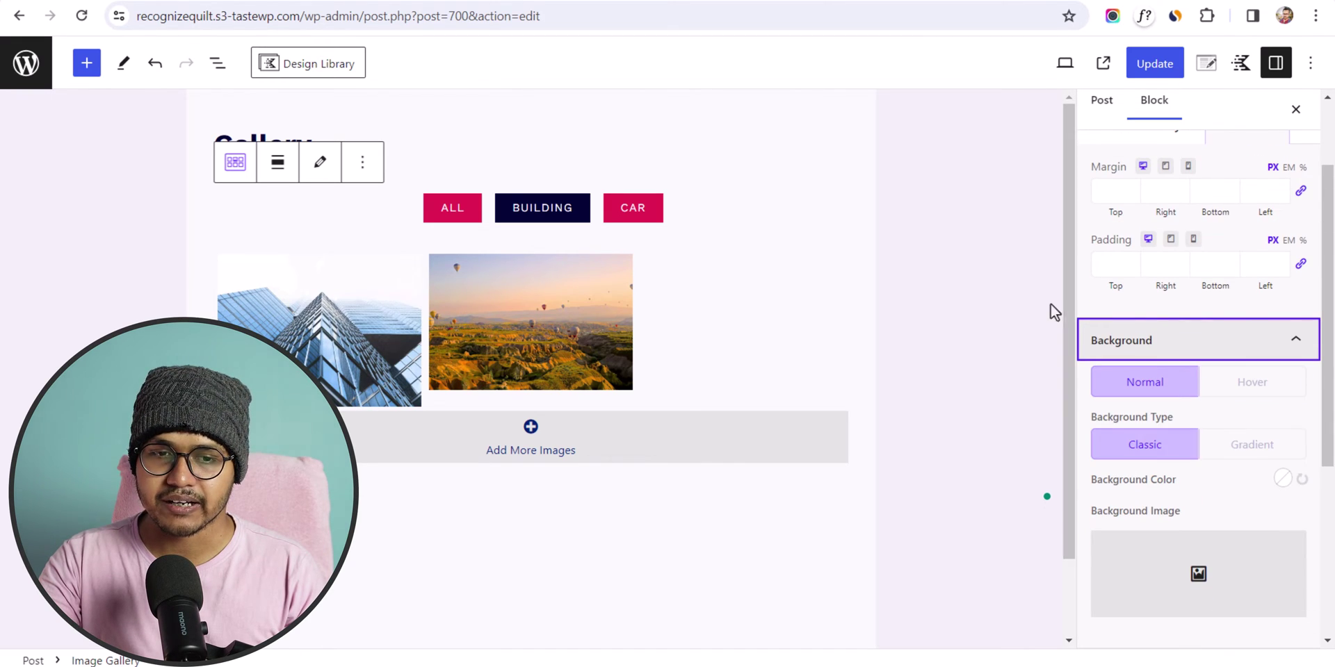
pyautogui.click(453, 208)
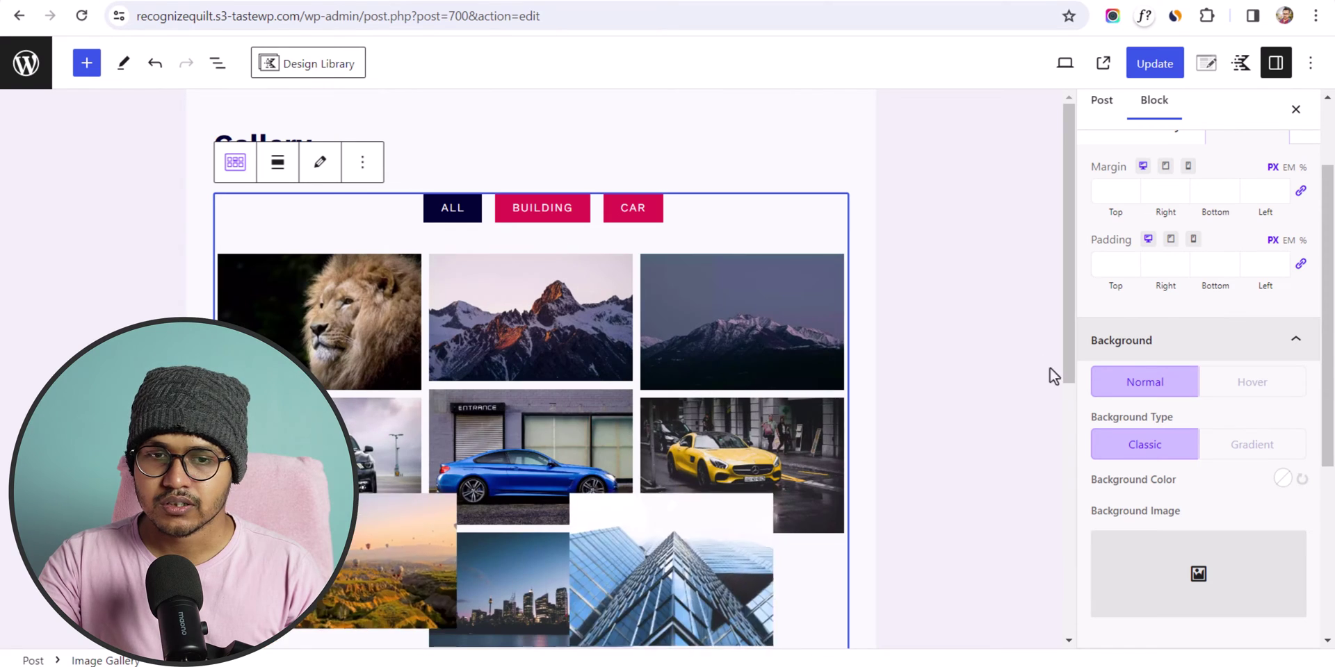
pyautogui.scroll(-2, 1258, 461)
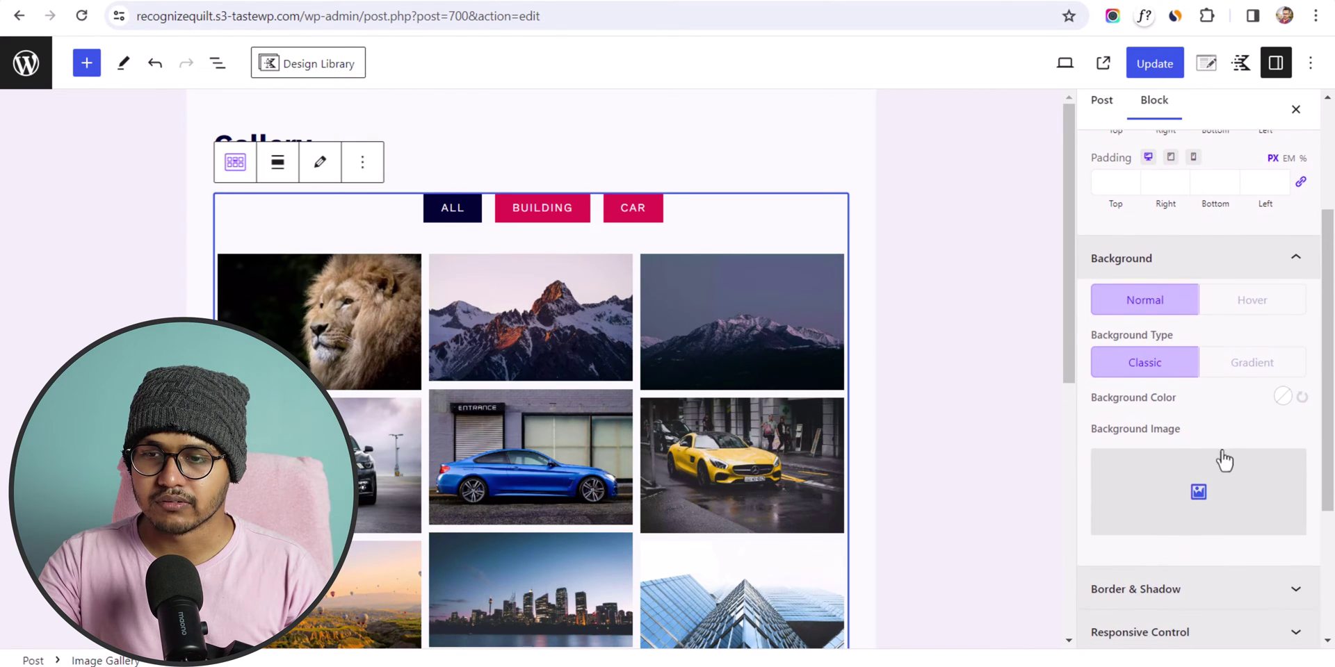
pyautogui.click(1283, 391)
pyautogui.click(1038, 137)
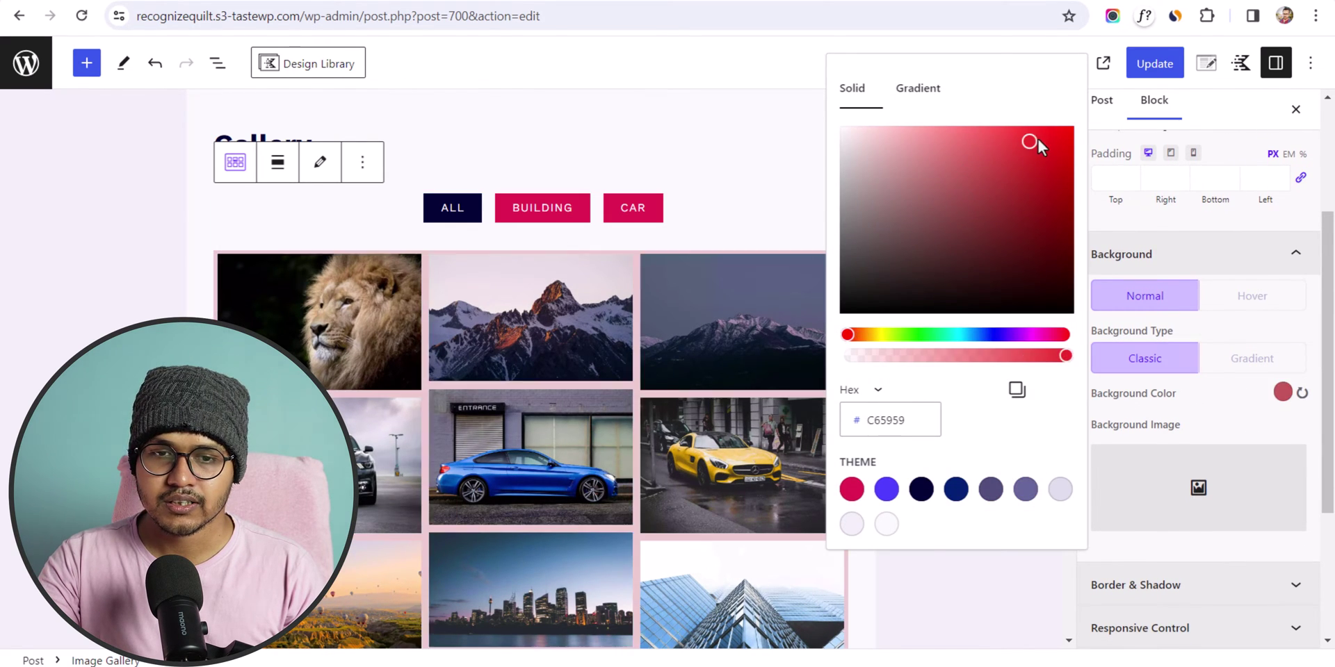
# Change the Image Gallery block's classic background color to the theme's light lavender (DEDDEB).
pyautogui.moveTo(874, 178); pyautogui.dragTo(819, 120)
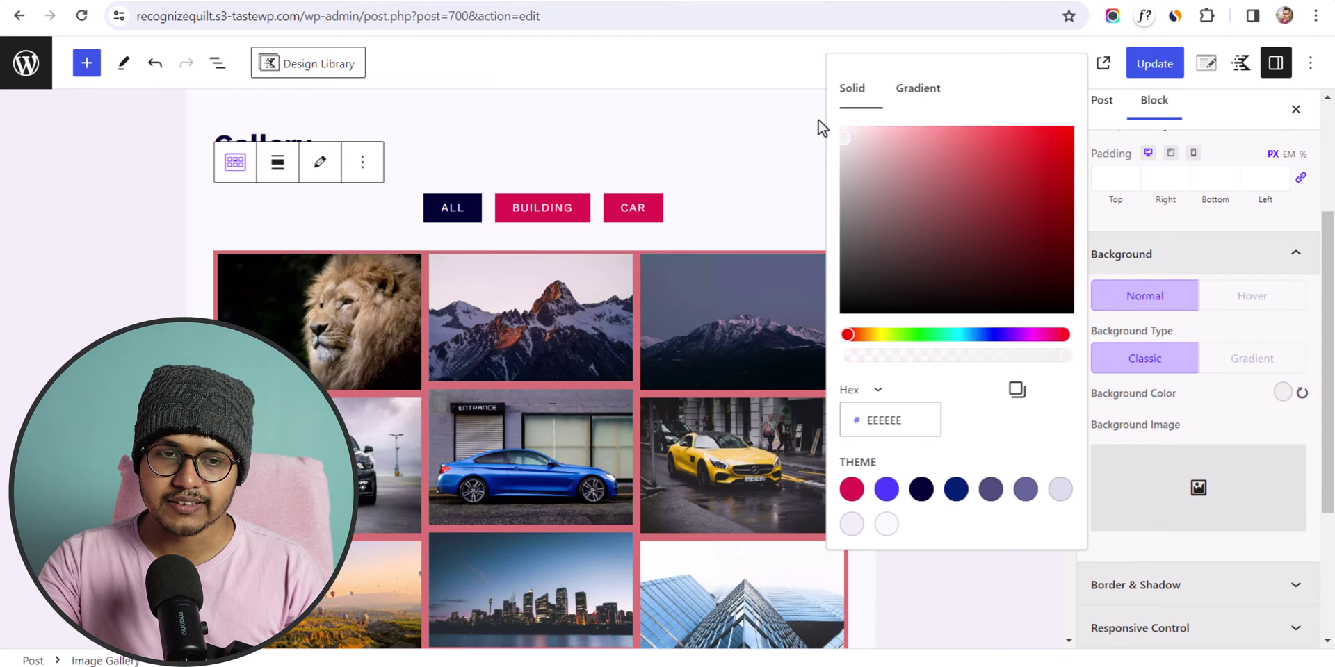
pyautogui.click(819, 119)
pyautogui.click(1281, 393)
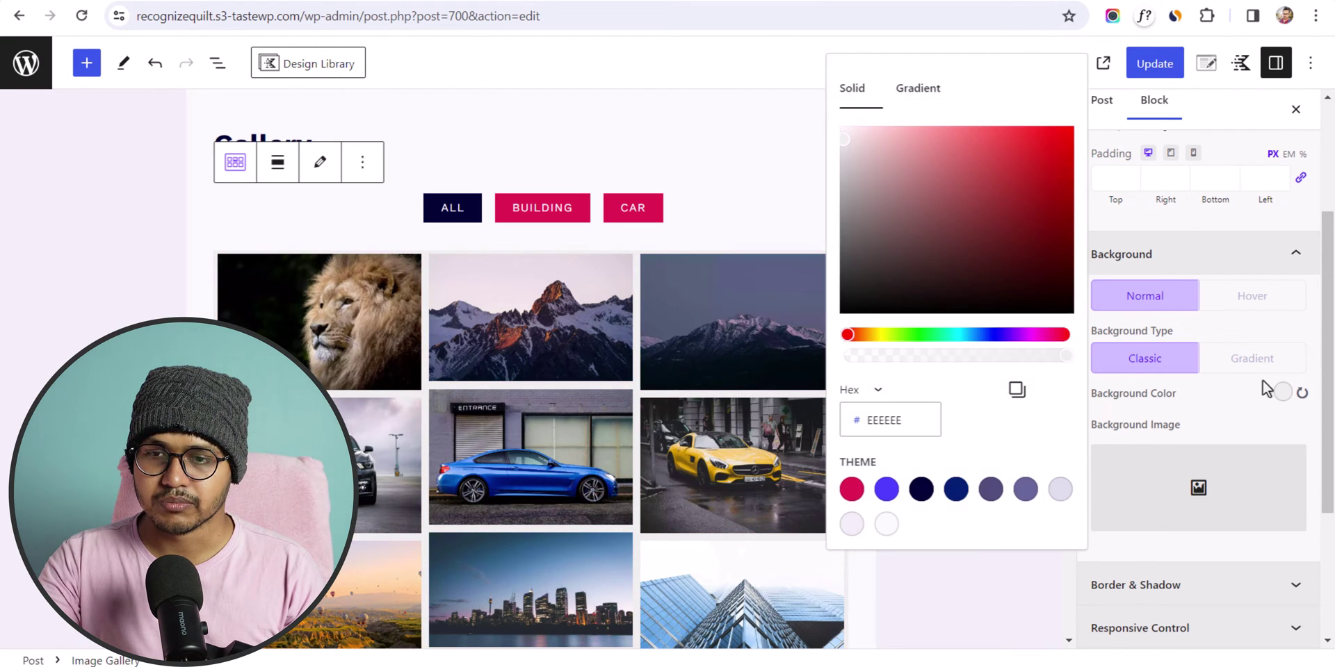
pyautogui.click(1060, 490)
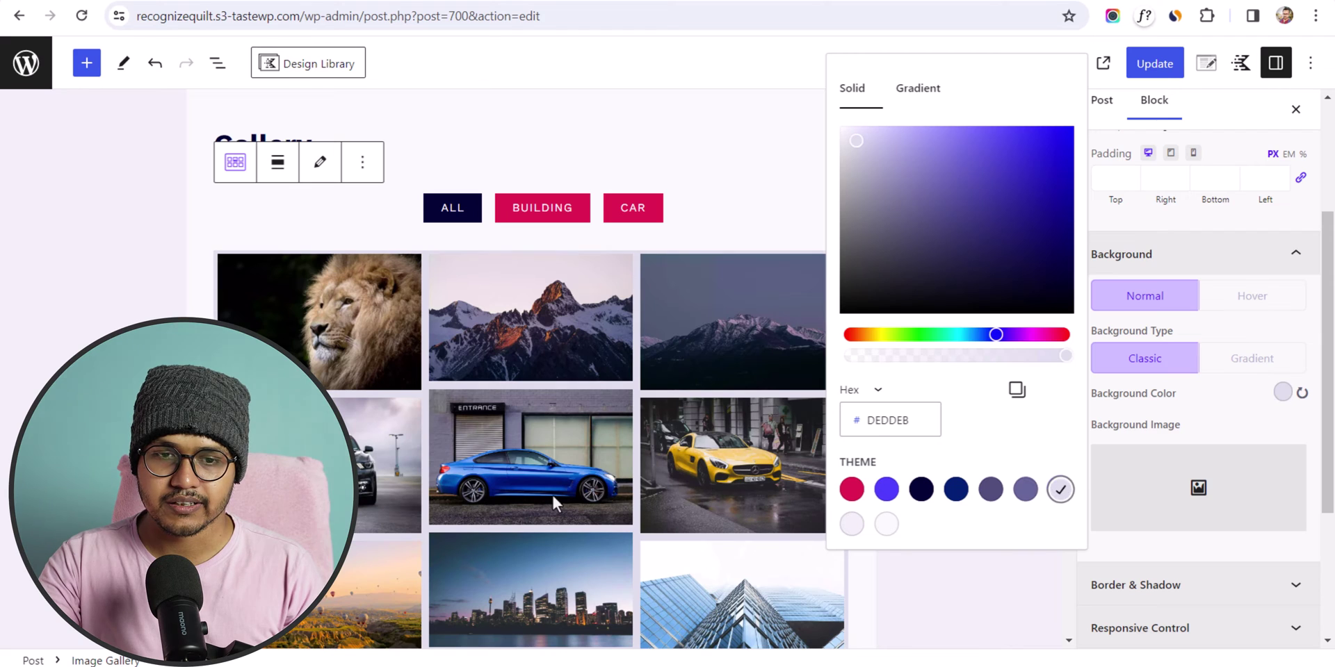
pyautogui.scroll(-2, 549, 496)
pyautogui.scroll(-1, 565, 439)
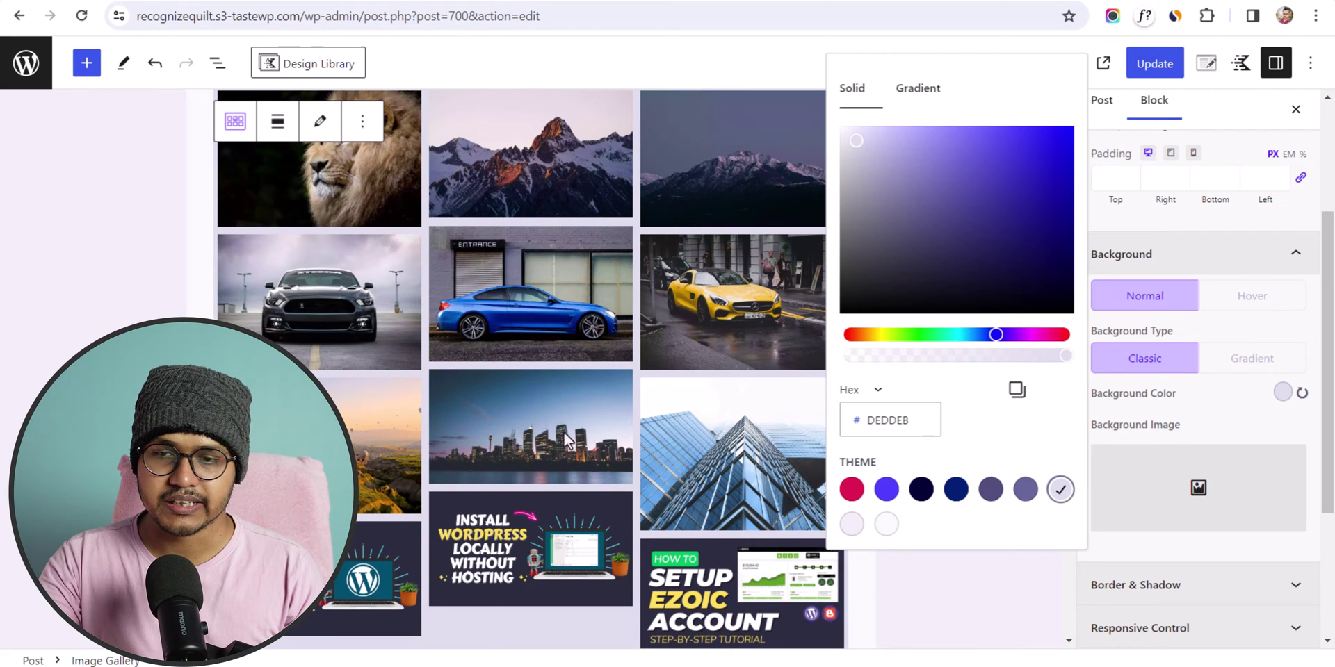
pyautogui.click(1253, 411)
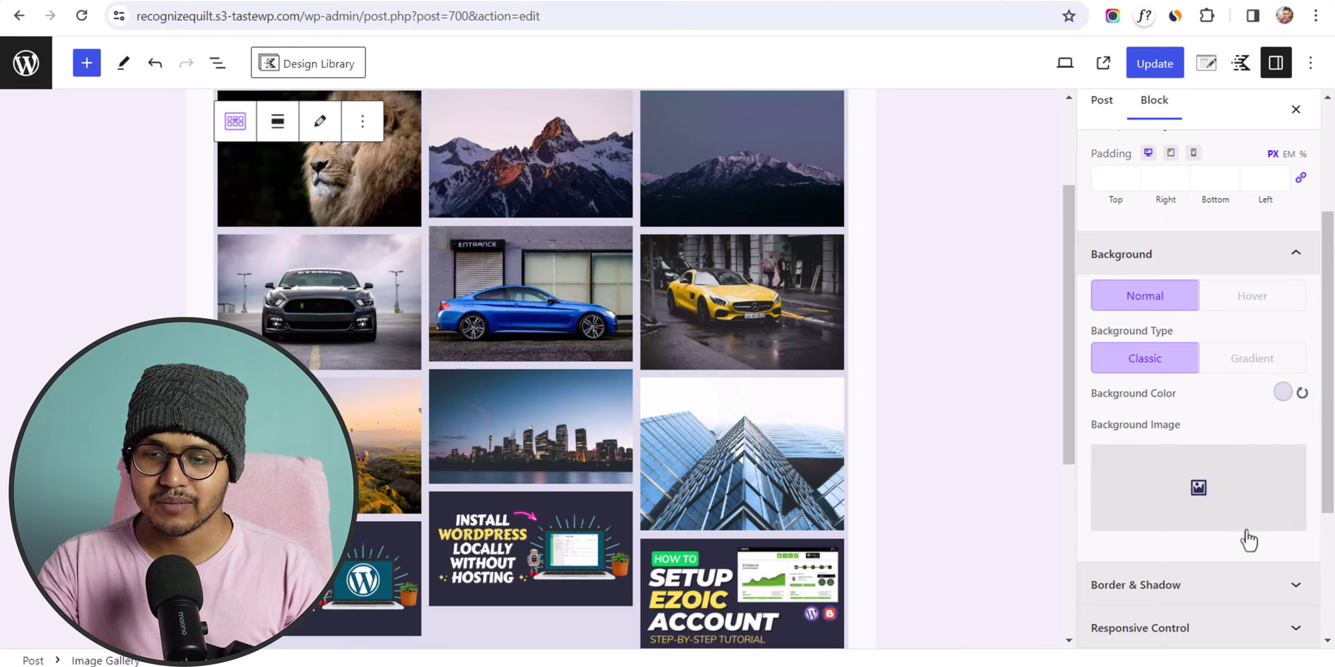
# Set the Image Gallery block's normal border style to Dashed with a 2 px width on all sides.
pyautogui.scroll(-3, 1244, 535)
pyautogui.click(1218, 372)
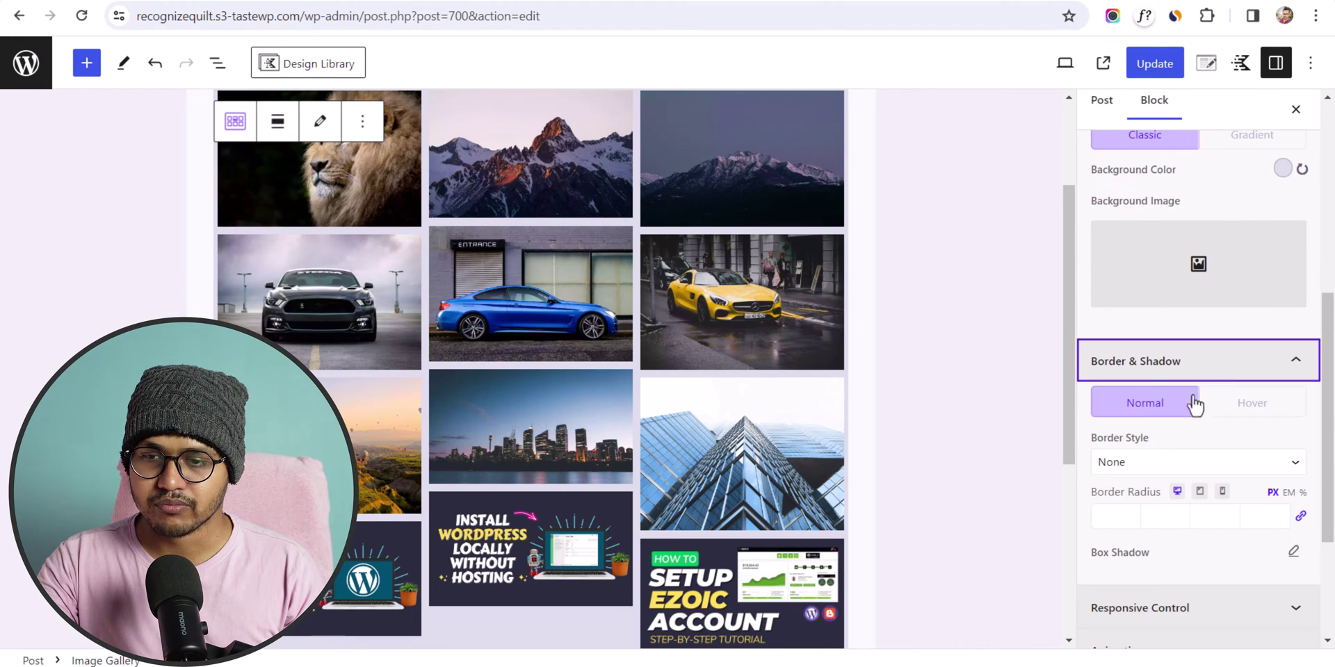
pyautogui.click(1152, 464)
pyautogui.click(1139, 499)
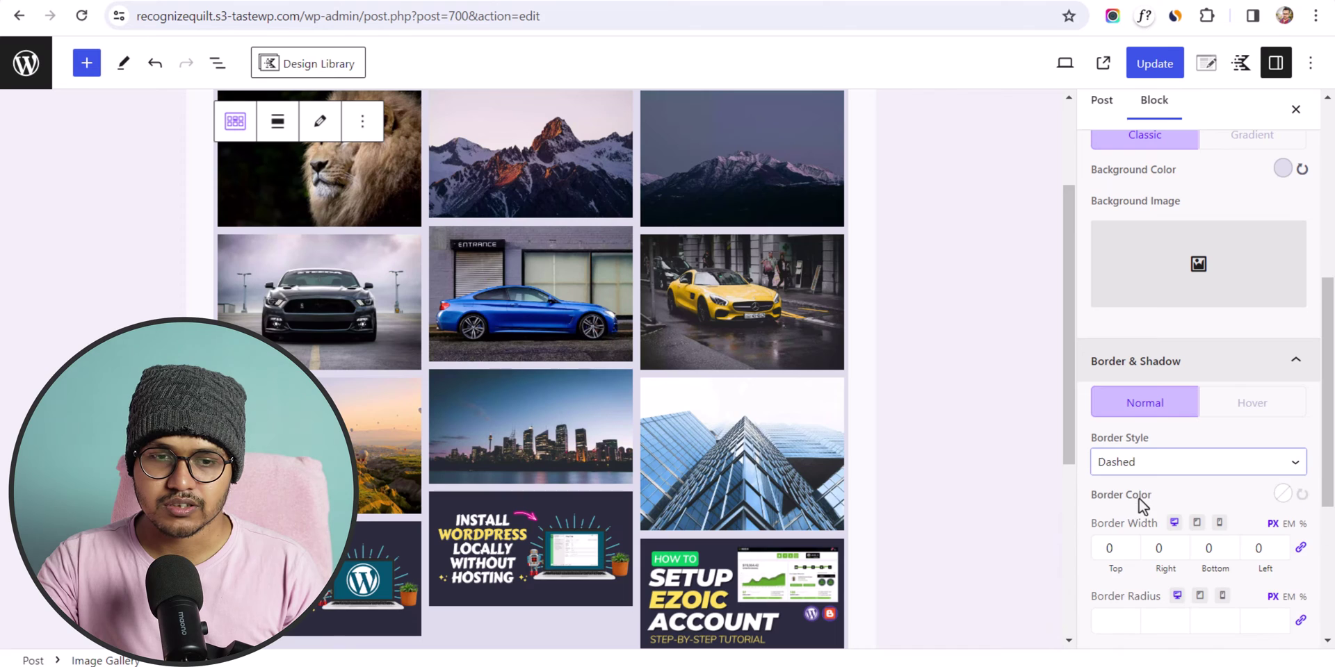
pyautogui.doubleClick(1135, 545)
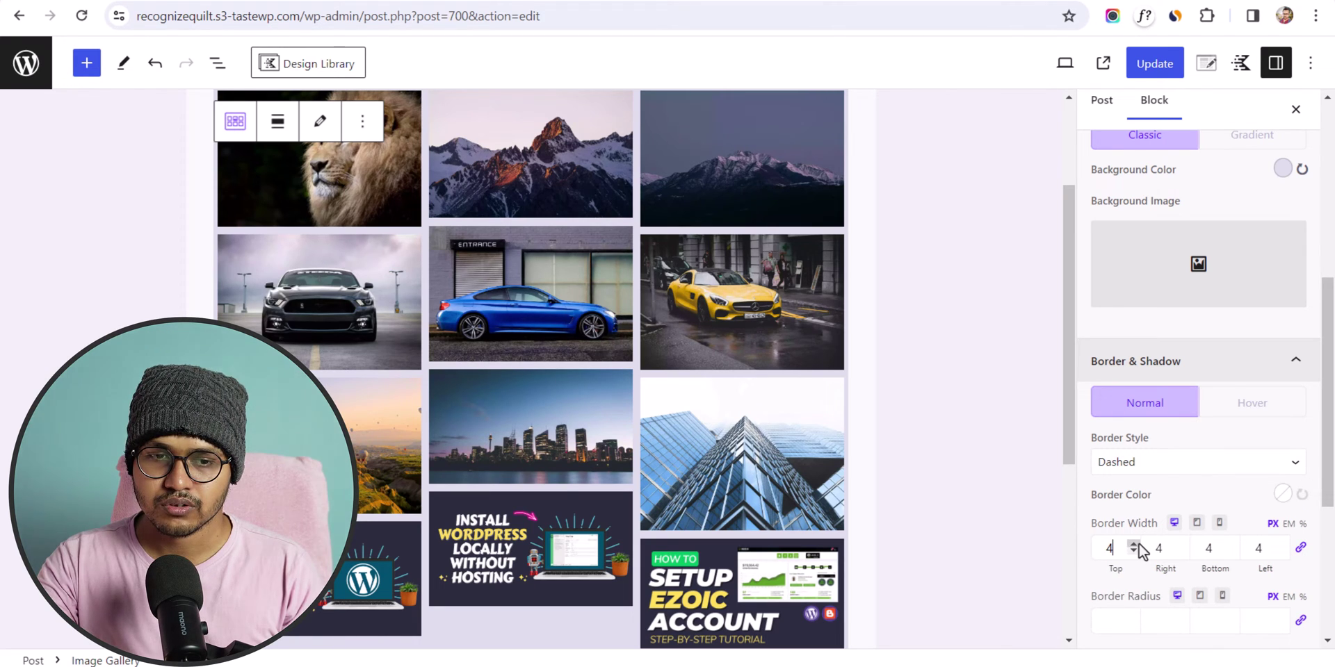
pyautogui.scroll(-1, 649, 551)
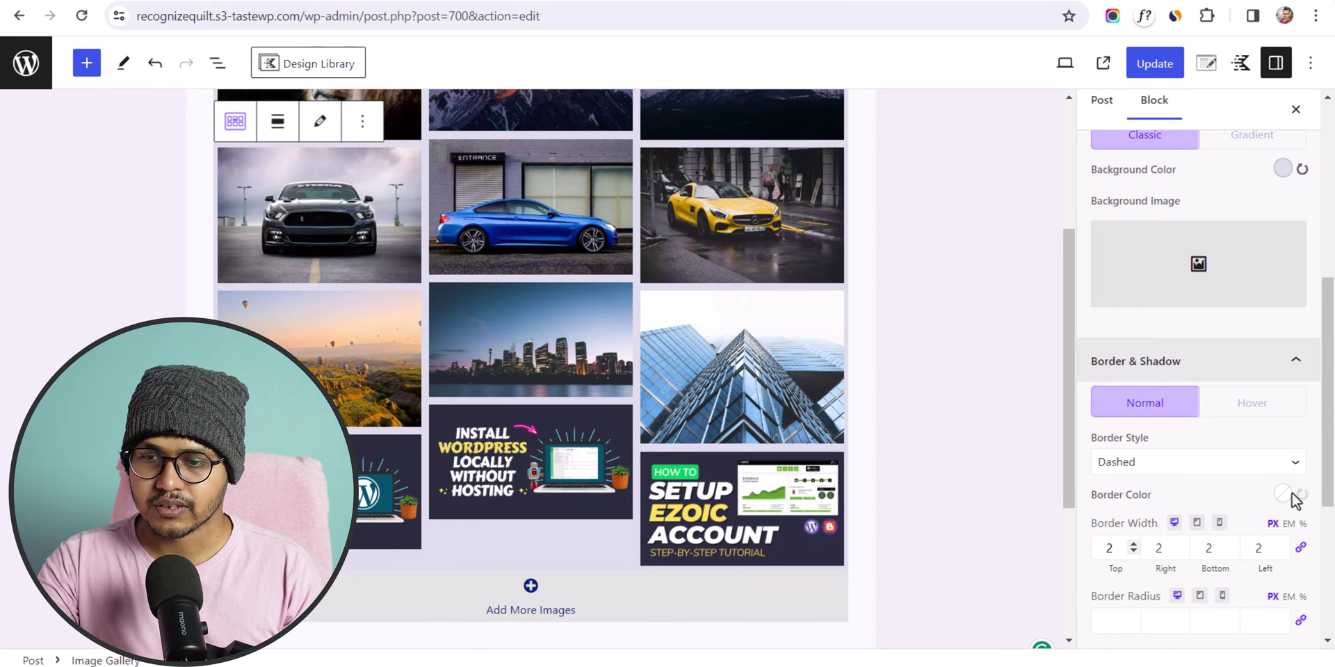
# Color the block's dashed border with the theme's crimson (E21E51).
pyautogui.click(1282, 494)
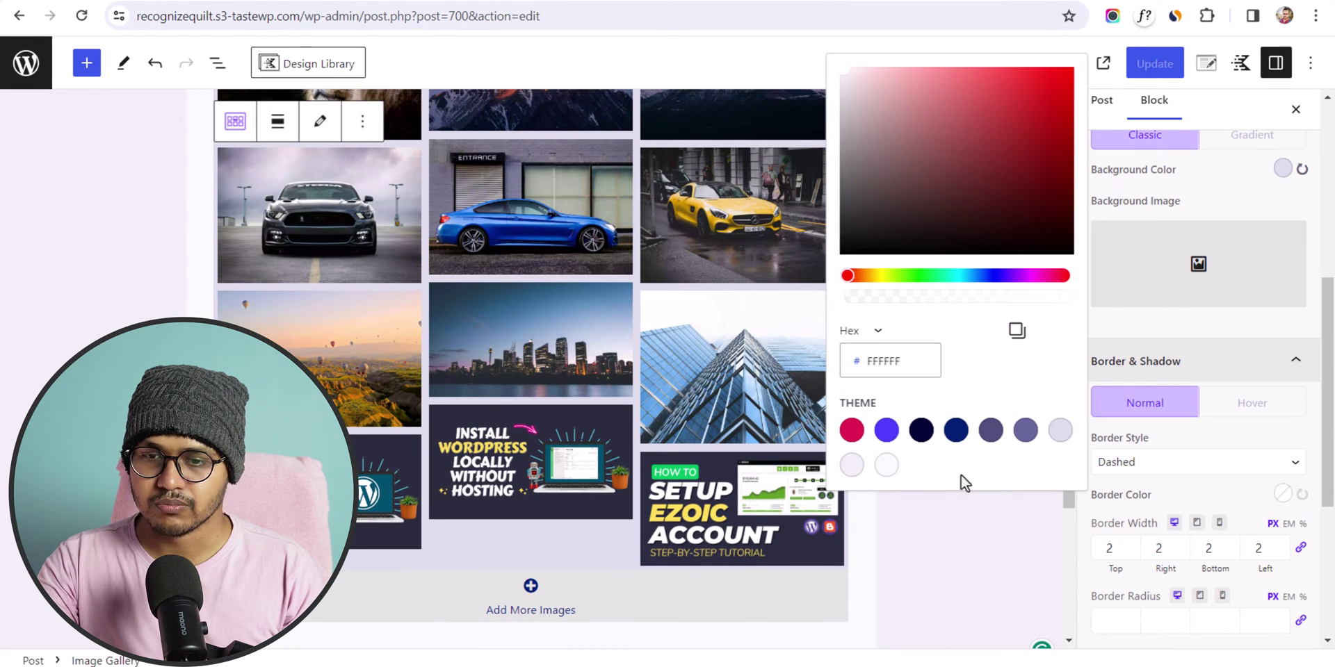
pyautogui.click(852, 432)
pyautogui.scroll(3, 710, 242)
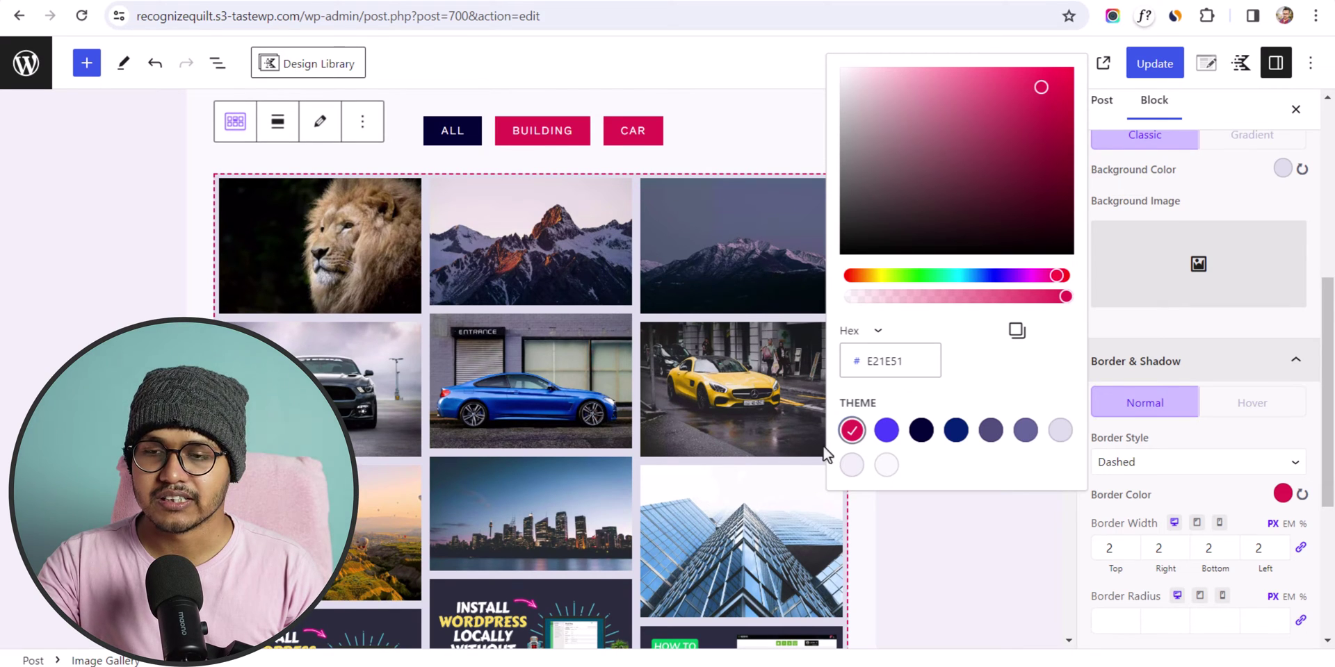
# Examine the block's responsive visibility options, the available animations and the custom CSS editor.
pyautogui.scroll(-4, 1185, 515)
pyautogui.click(1200, 455)
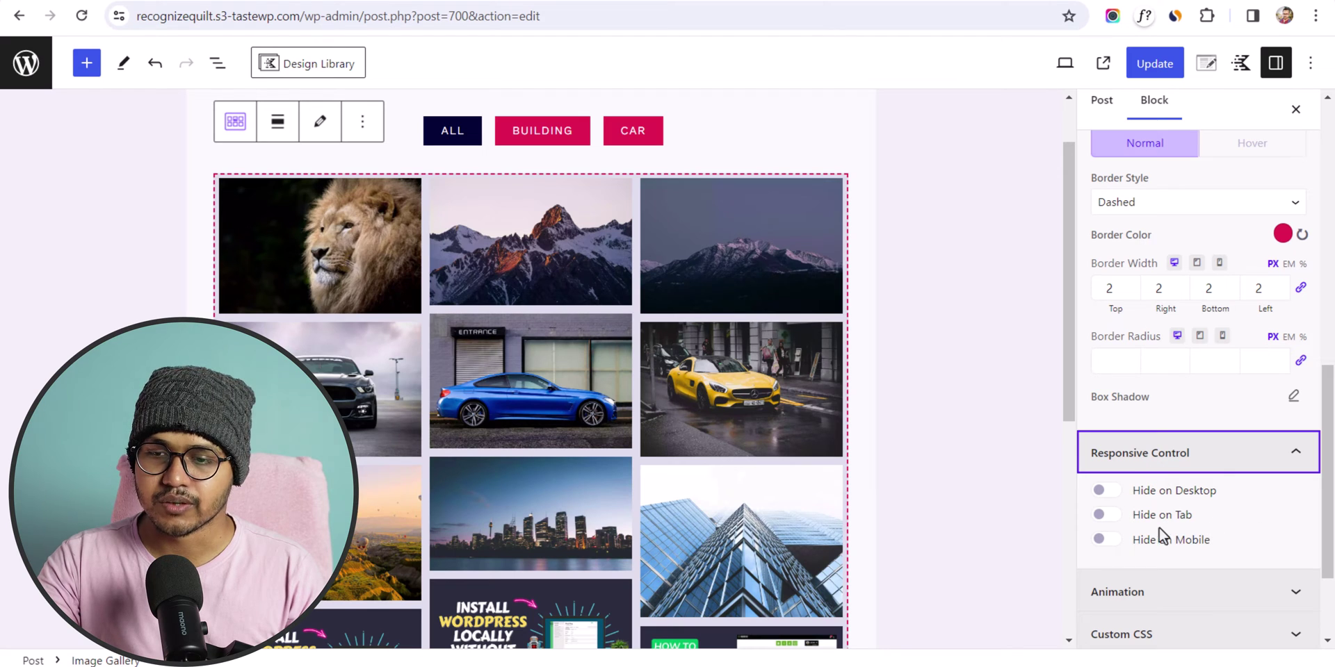
pyautogui.click(1215, 591)
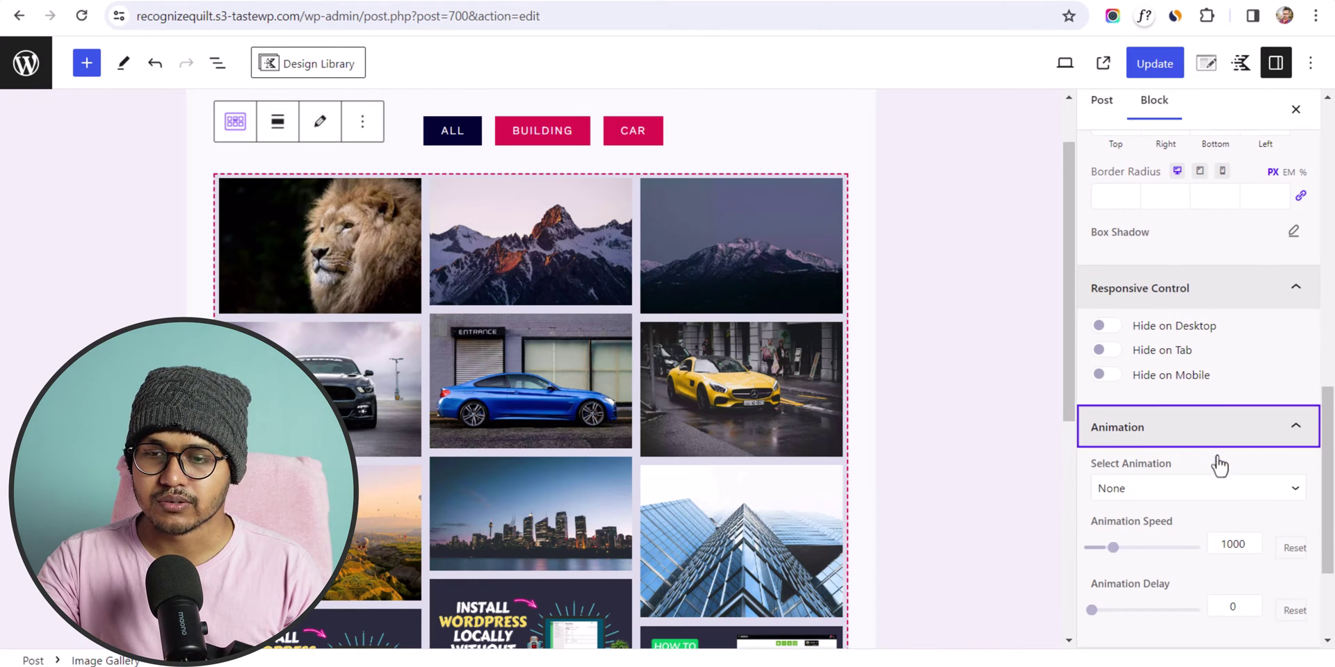
pyautogui.click(1175, 492)
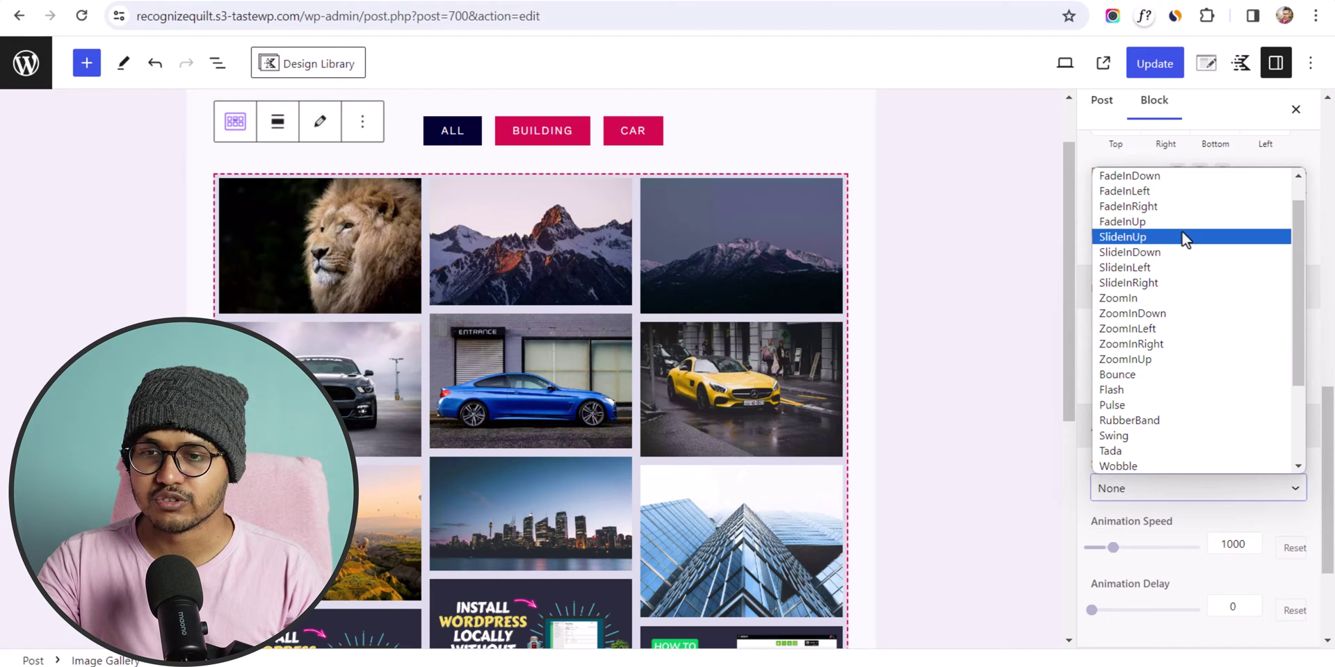
pyautogui.scroll(1, 1184, 233)
pyautogui.scroll(-5, 1196, 292)
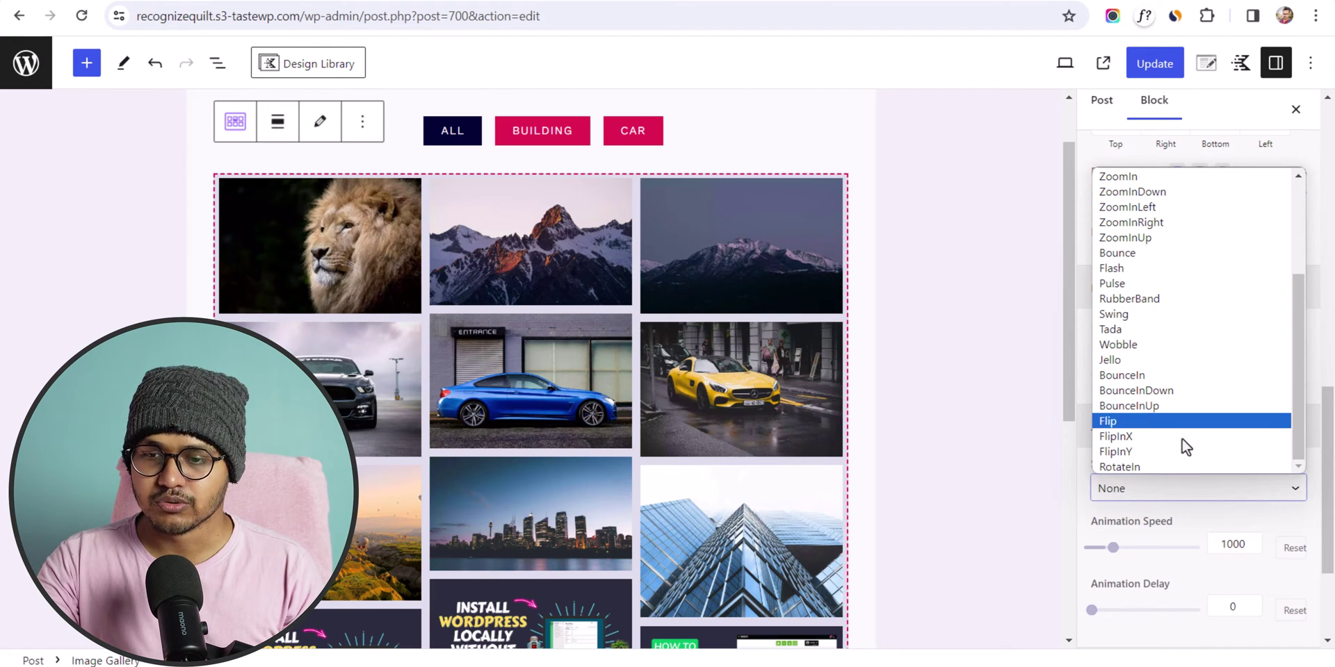
pyautogui.scroll(-3, 1175, 532)
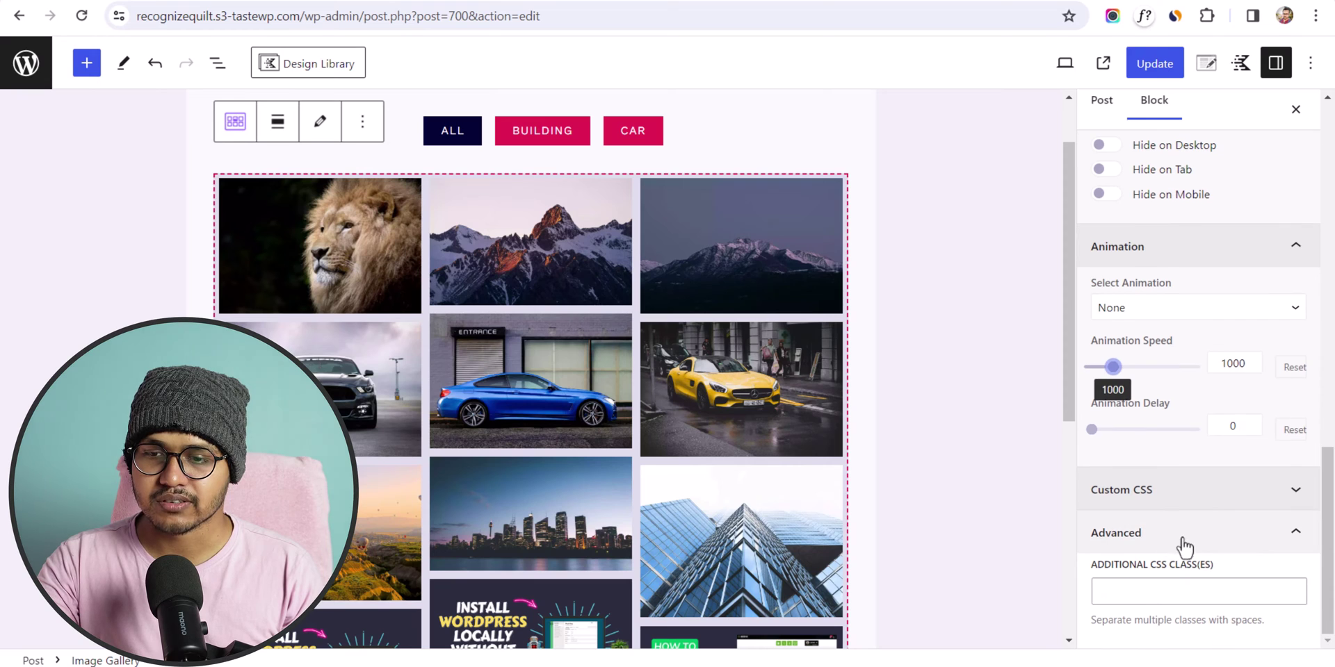
pyautogui.click(1201, 492)
pyautogui.scroll(-3, 1195, 527)
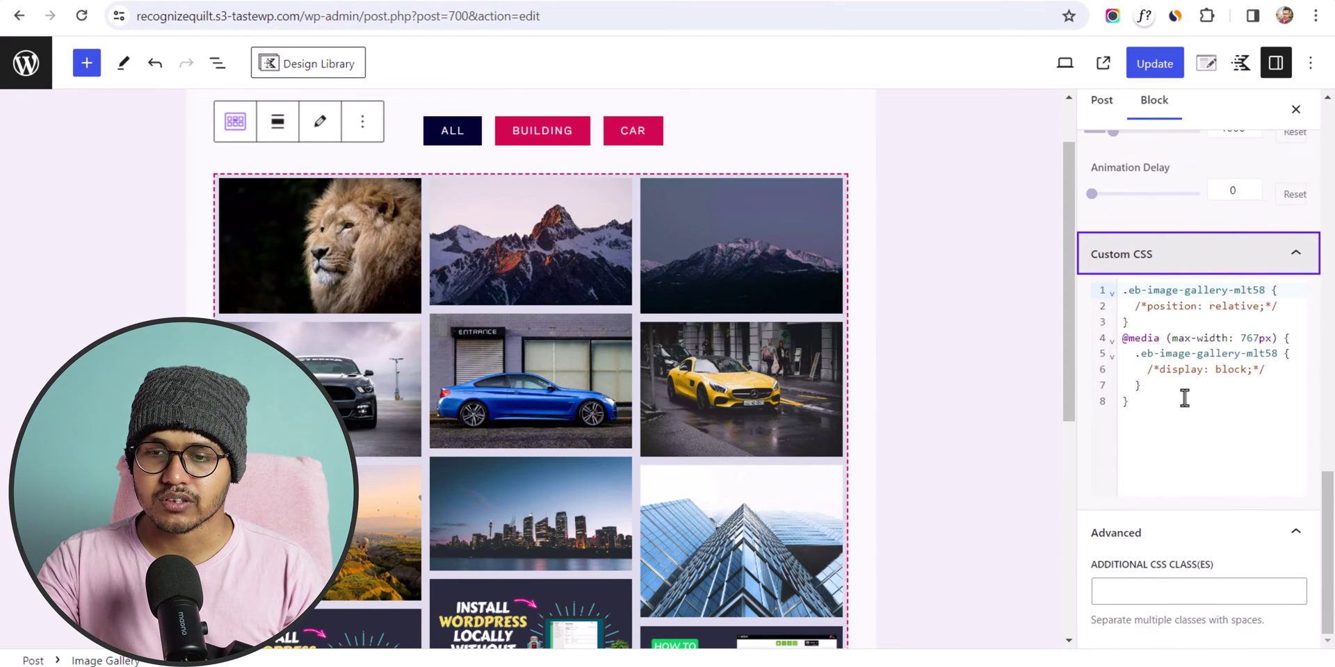
pyautogui.click(1166, 431)
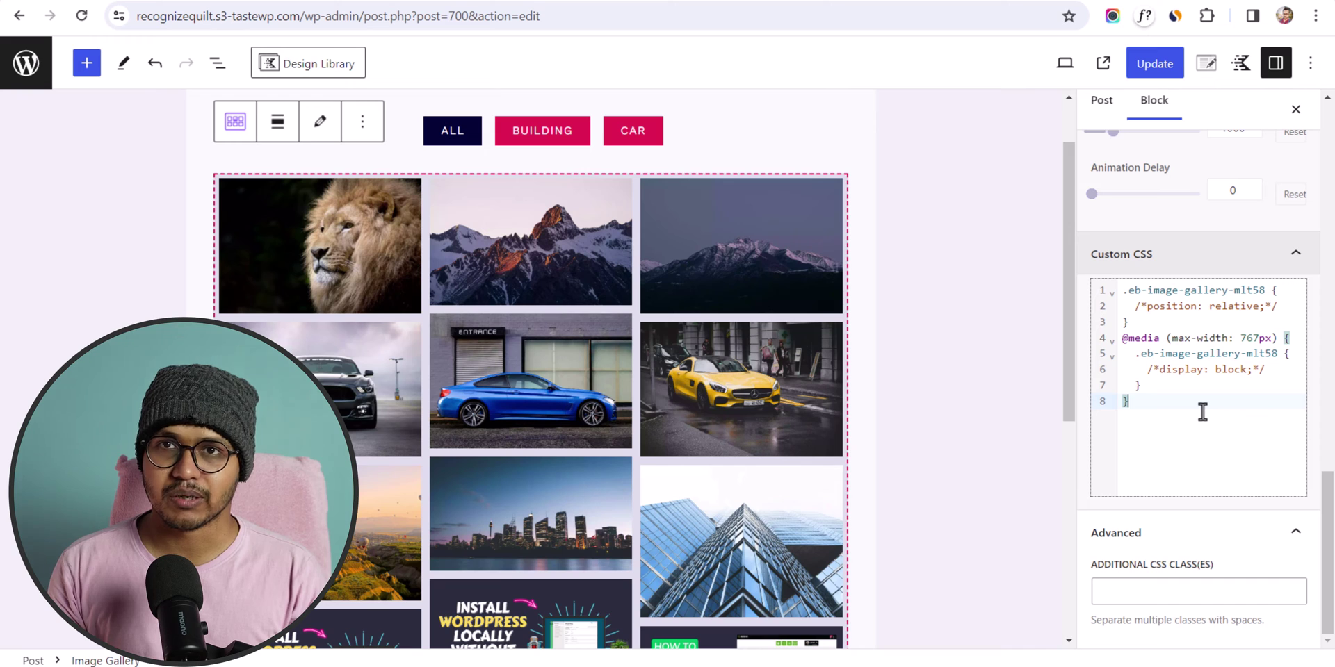
# Delete the Image Gallery block from the Gallery post.
pyautogui.scroll(1, 741, 272)
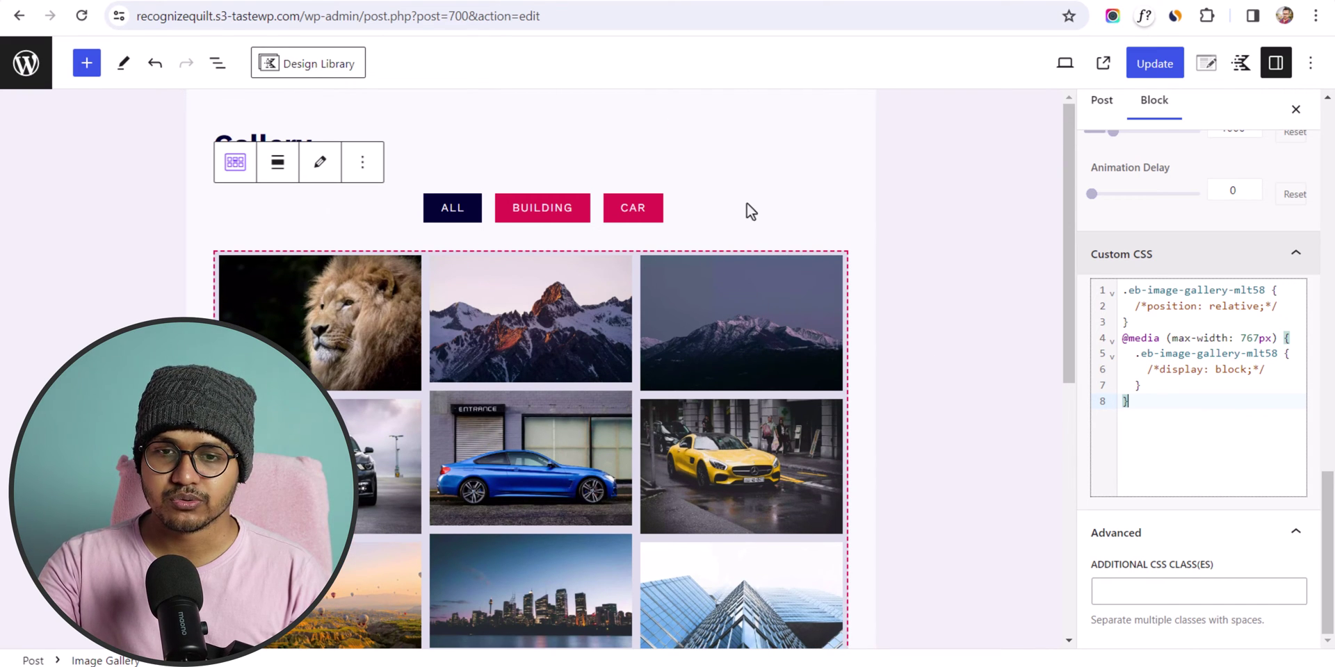
pyautogui.click(362, 162)
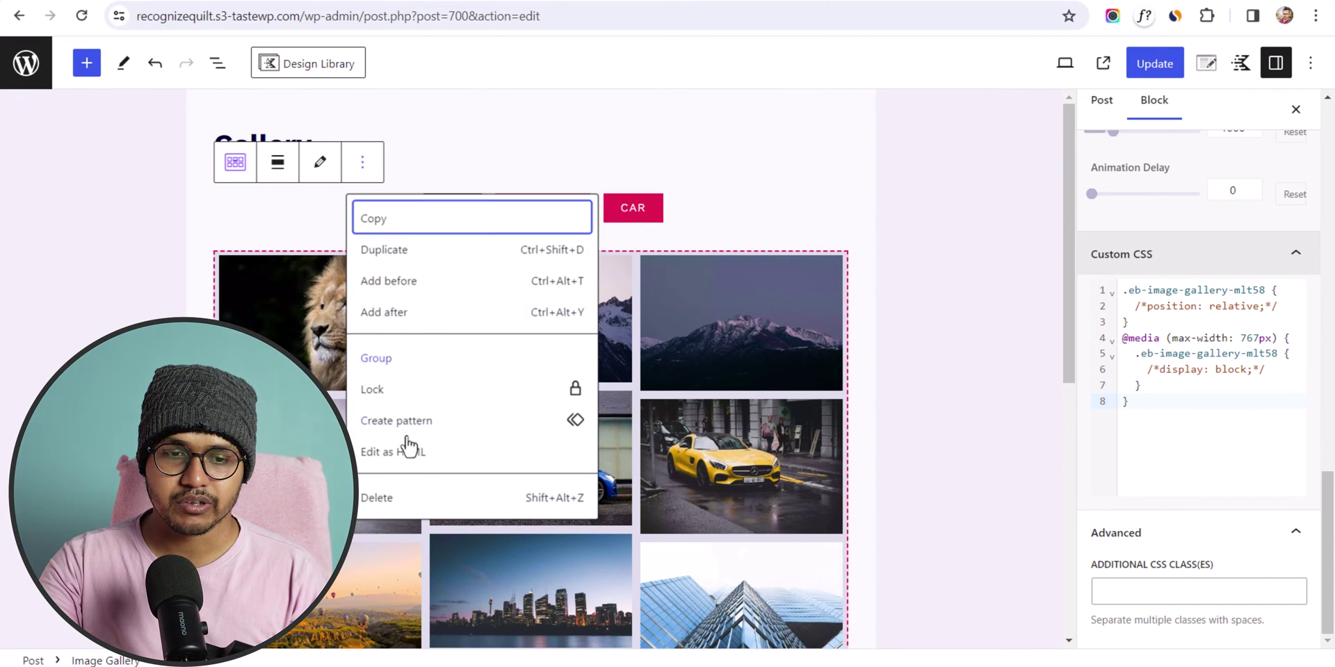
pyautogui.click(387, 498)
# Insert a Gallery (Adv) block and create its gallery from the first twelve media library images, lion through Ezoic account thumbnail.
pyautogui.click(844, 206)
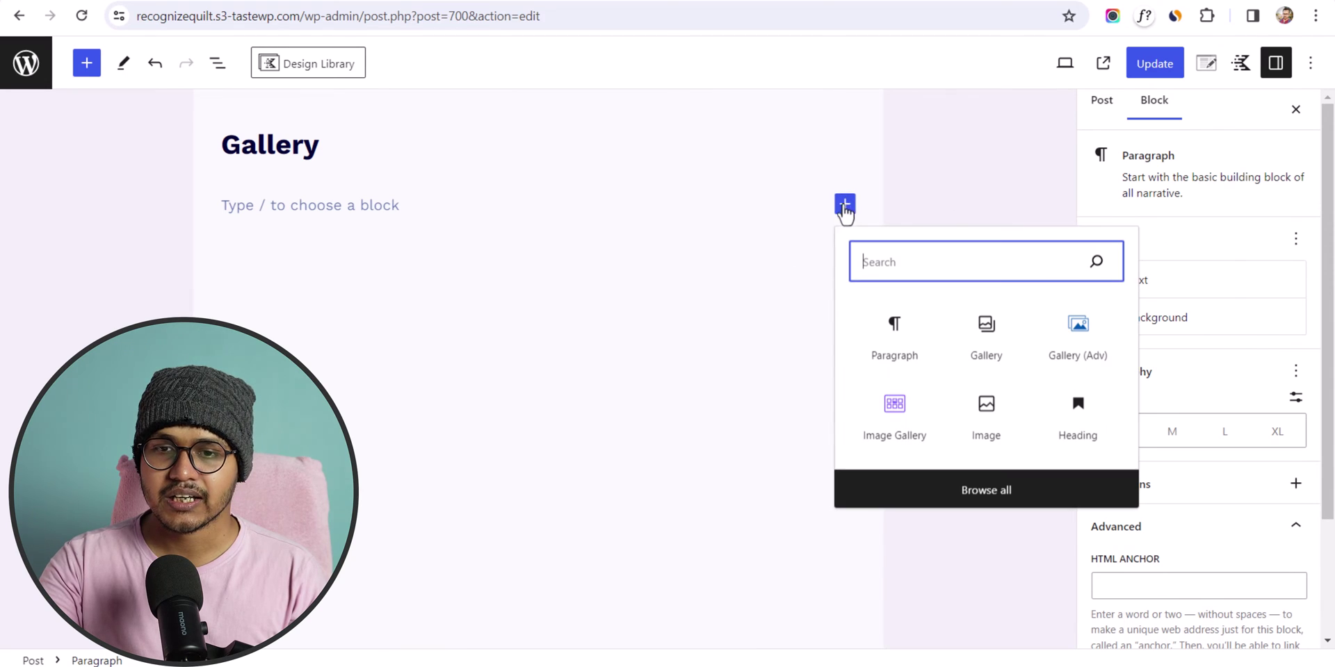
pyautogui.click(1092, 346)
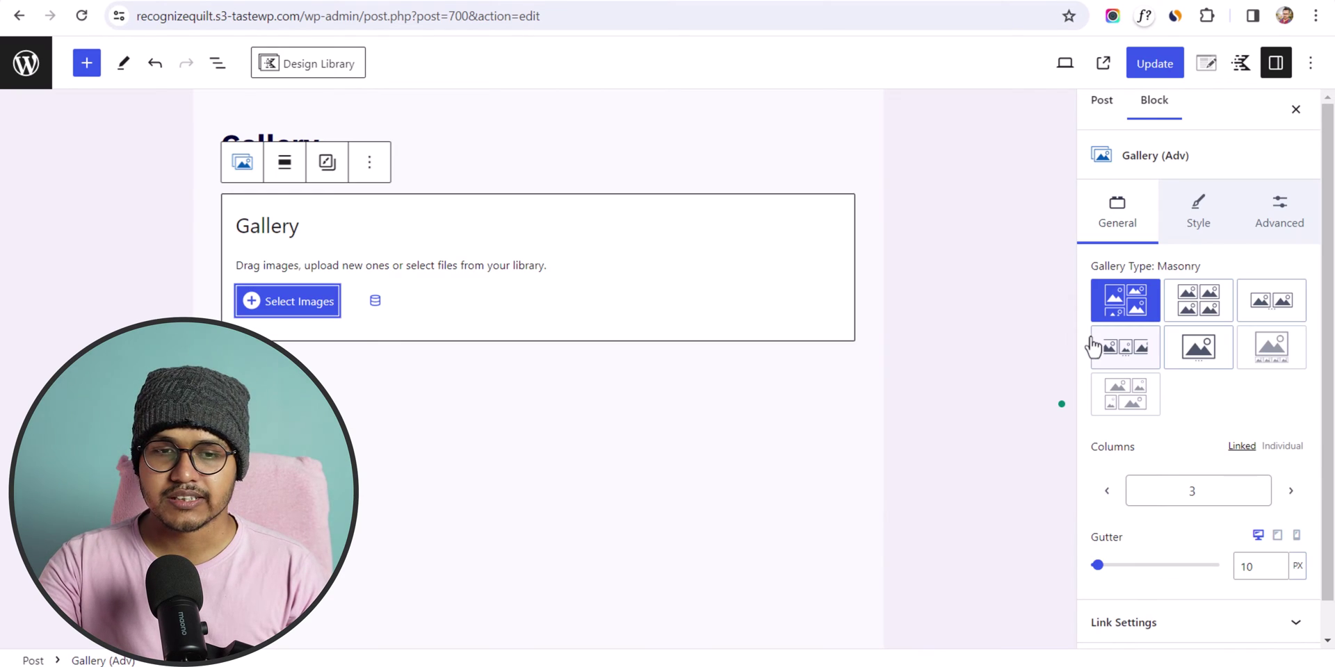
pyautogui.click(291, 313)
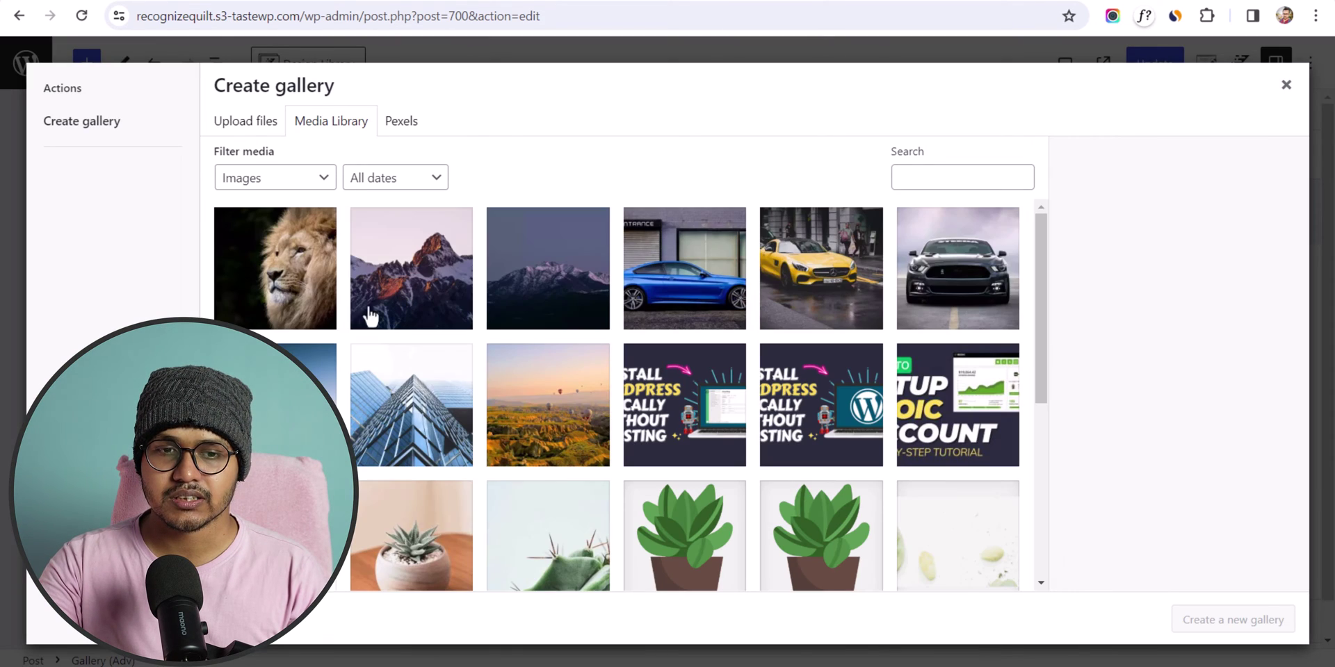
pyautogui.click(337, 300)
pyautogui.scroll(-1, 557, 385)
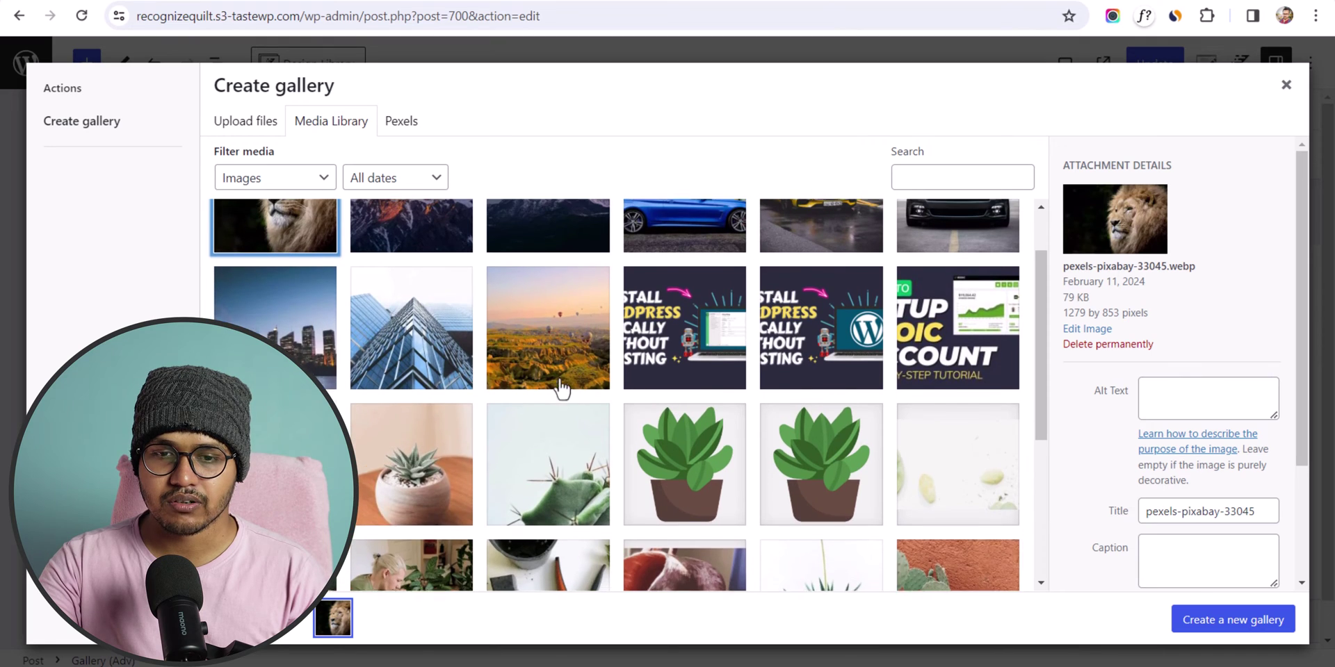
pyautogui.scroll(1, 557, 384)
pyautogui.keyDown('shift'); pyautogui.click(959, 421); pyautogui.keyUp('shift')
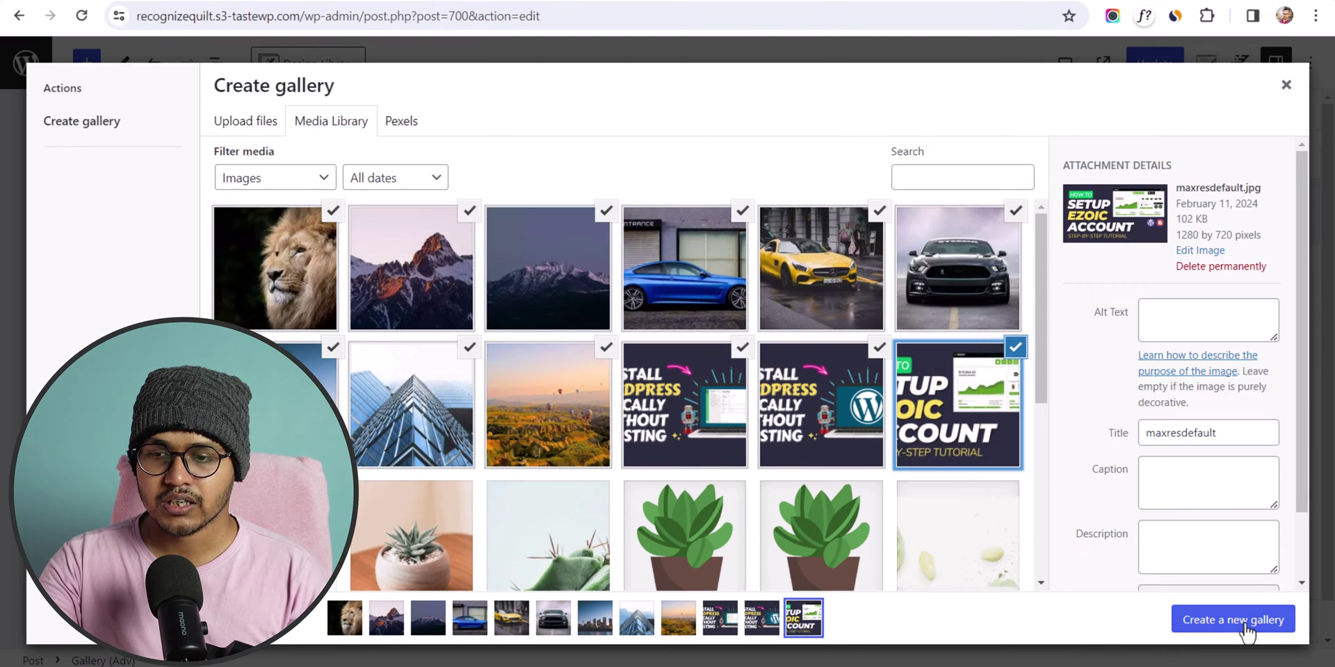
pyautogui.click(1224, 619)
pyautogui.click(1225, 624)
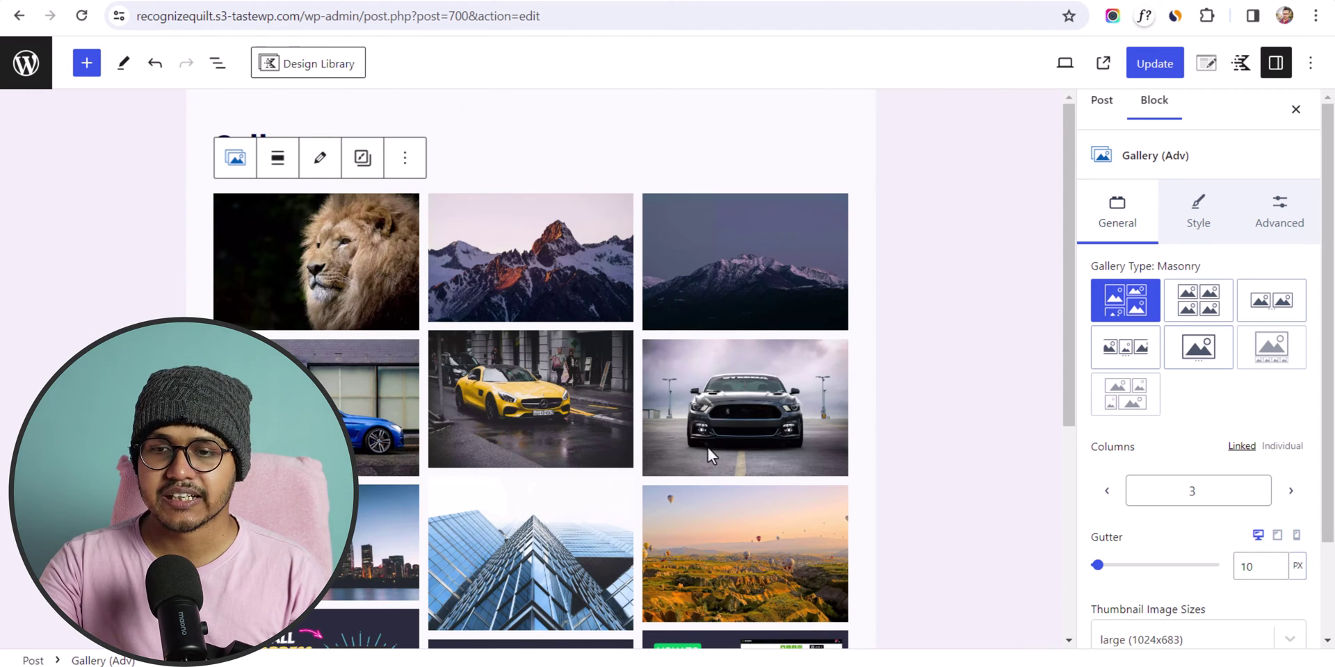
# Review the masonry layout of the new gallery and change its gallery type to Grid.
pyautogui.scroll(-3, 773, 306)
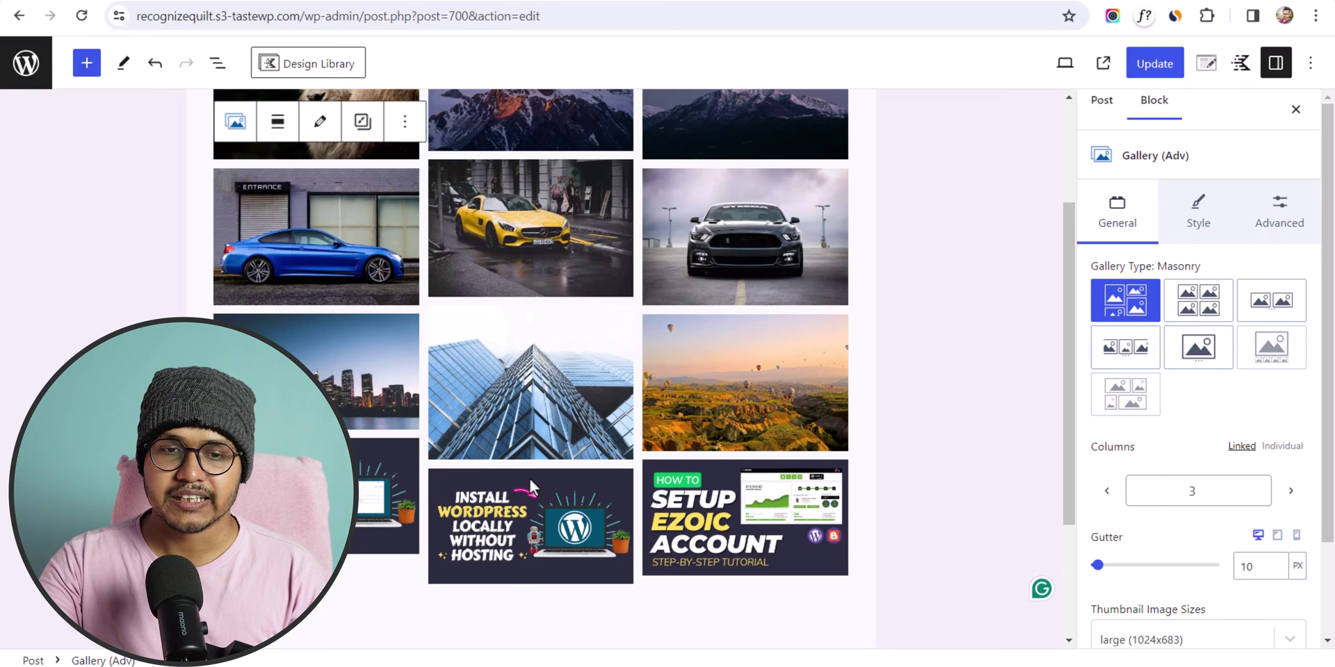
pyautogui.scroll(3, 570, 452)
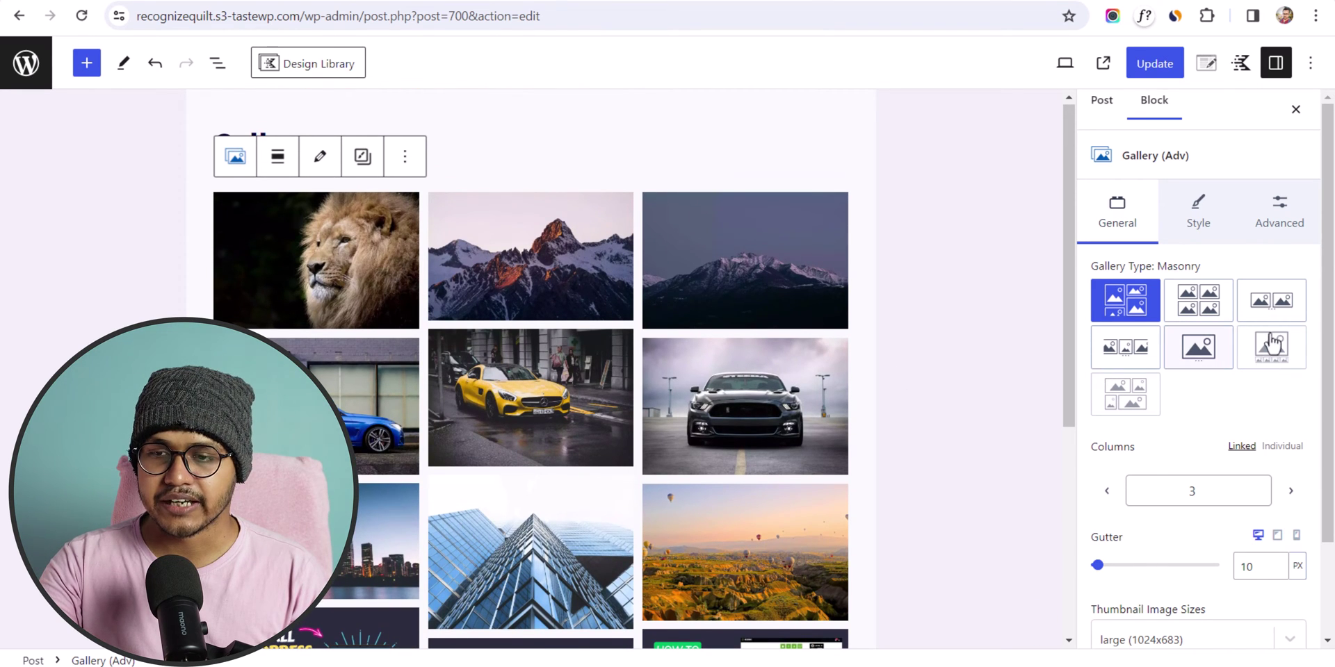
pyautogui.click(1193, 313)
pyautogui.scroll(-4, 611, 394)
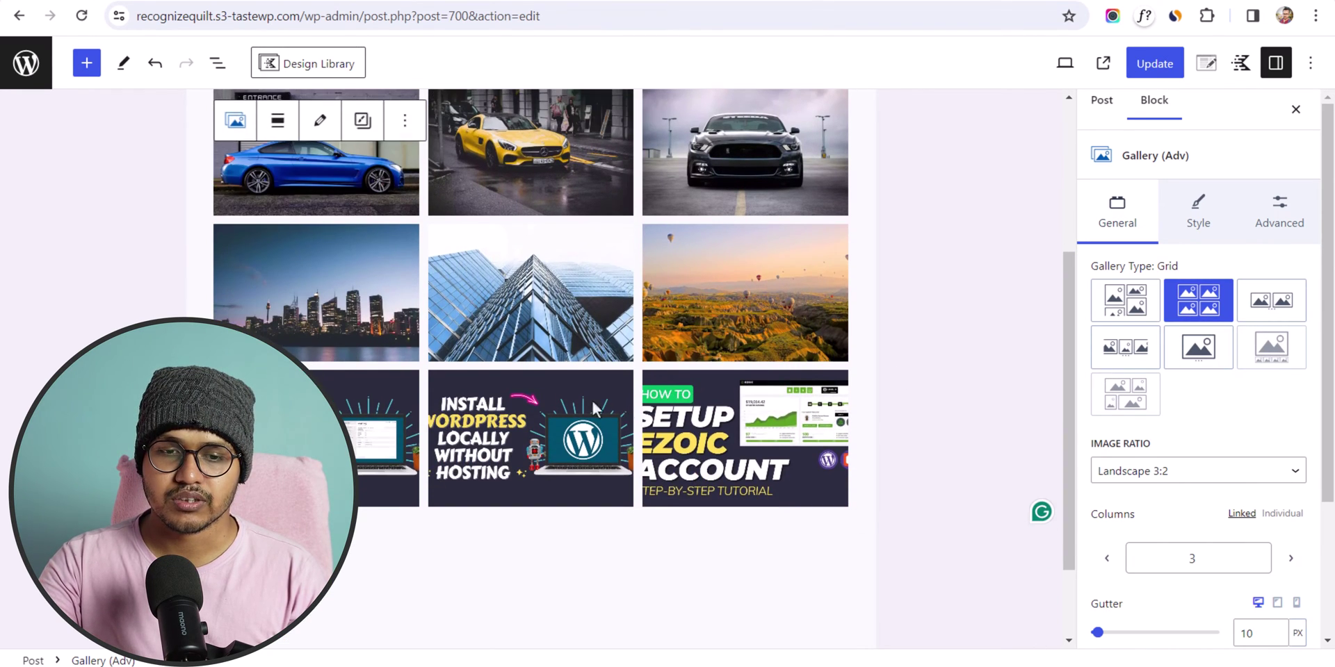
pyautogui.scroll(4, 598, 397)
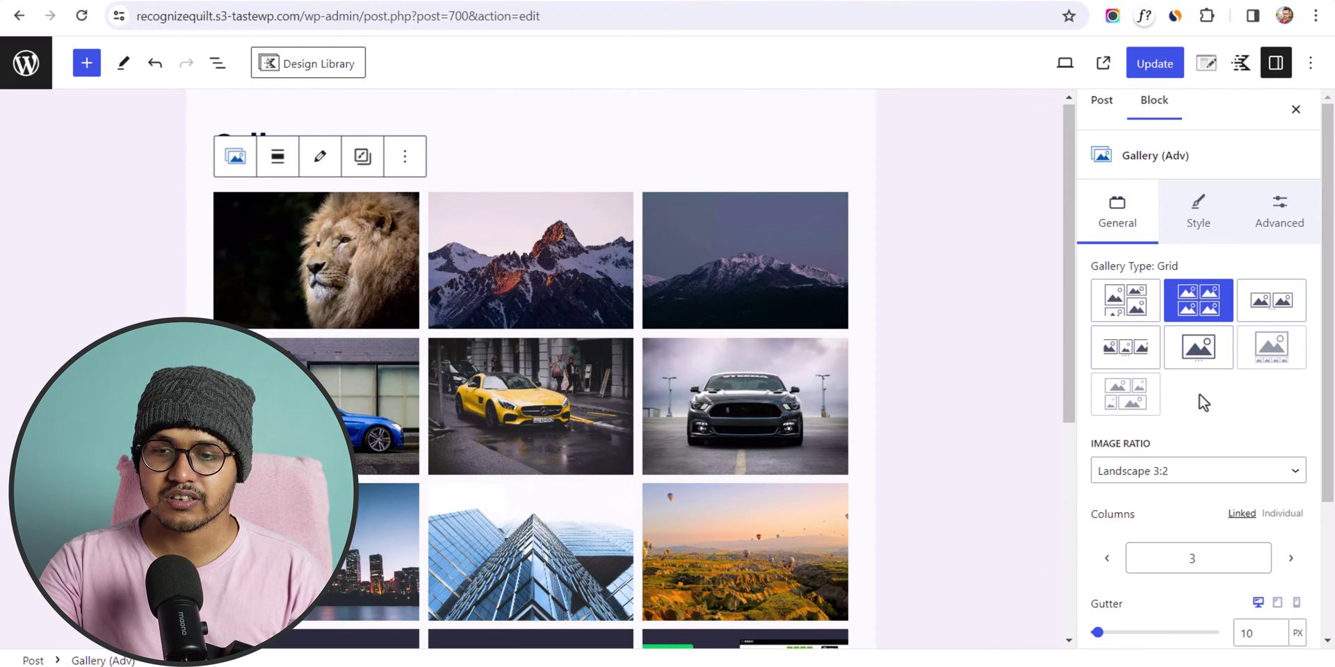
# Try the Landscape 16:9, Landscape 3:2 and Landscape 4:3 image ratios on the grid gallery.
pyautogui.click(1174, 478)
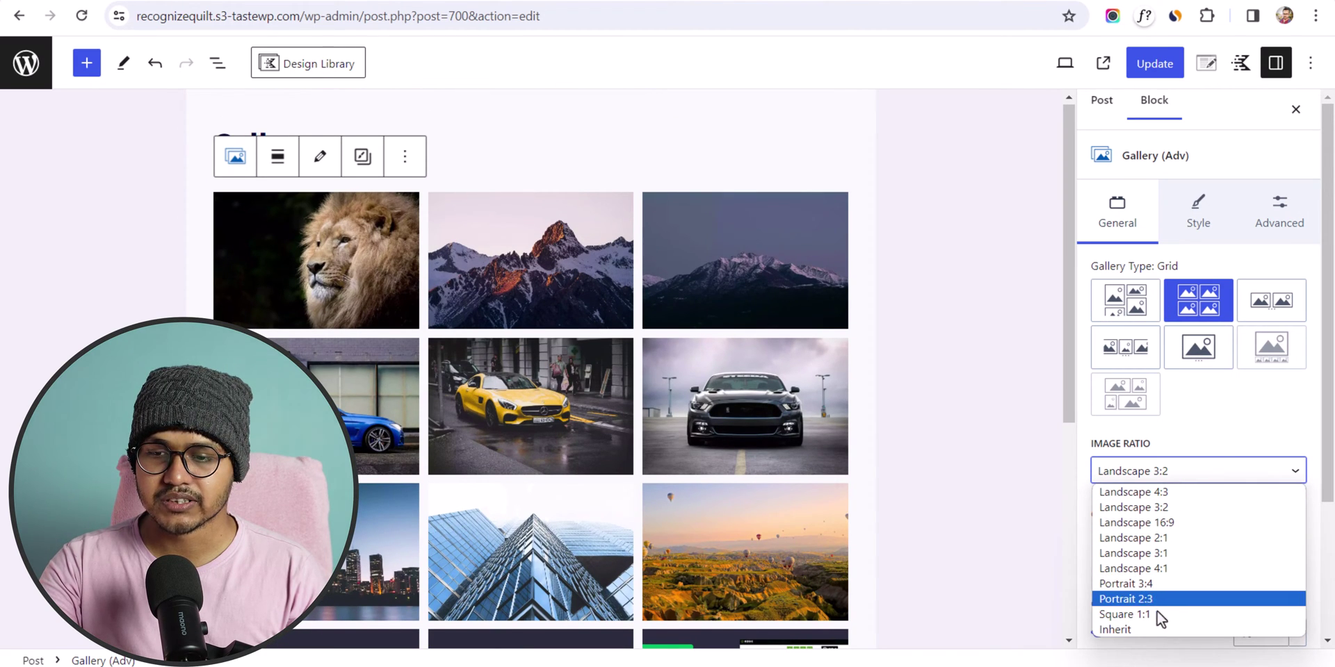
pyautogui.click(1175, 523)
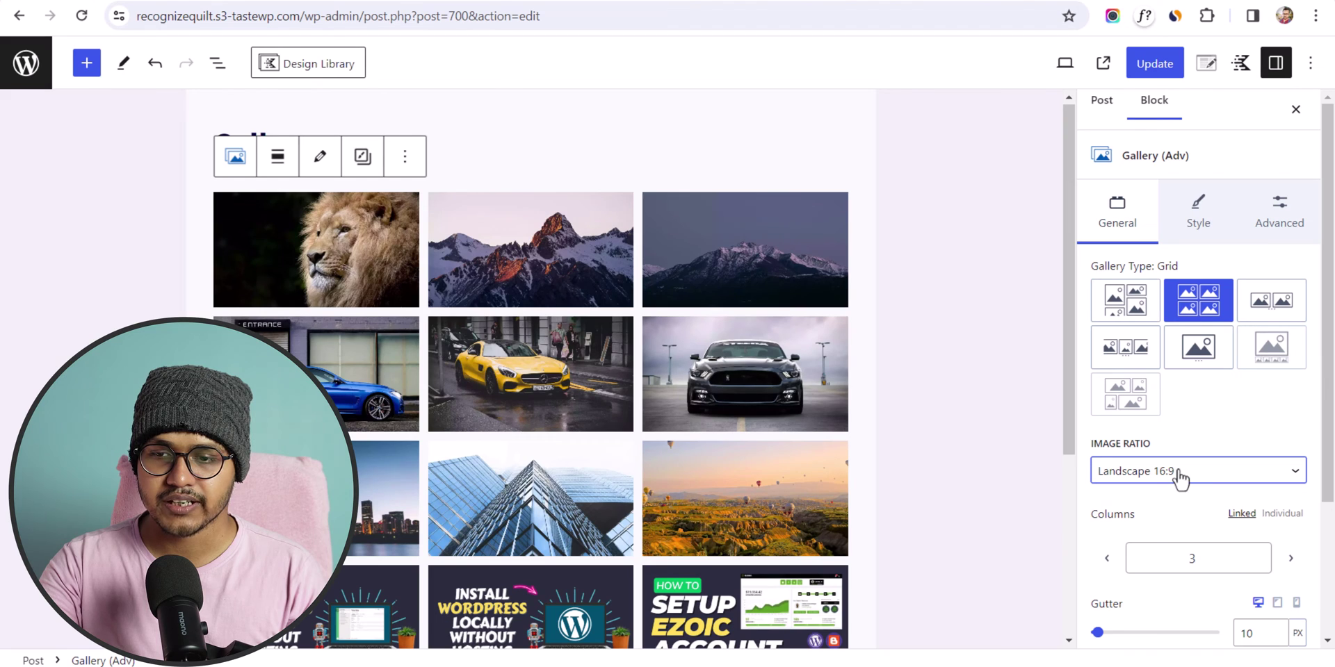
pyautogui.click(1176, 474)
pyautogui.click(1166, 513)
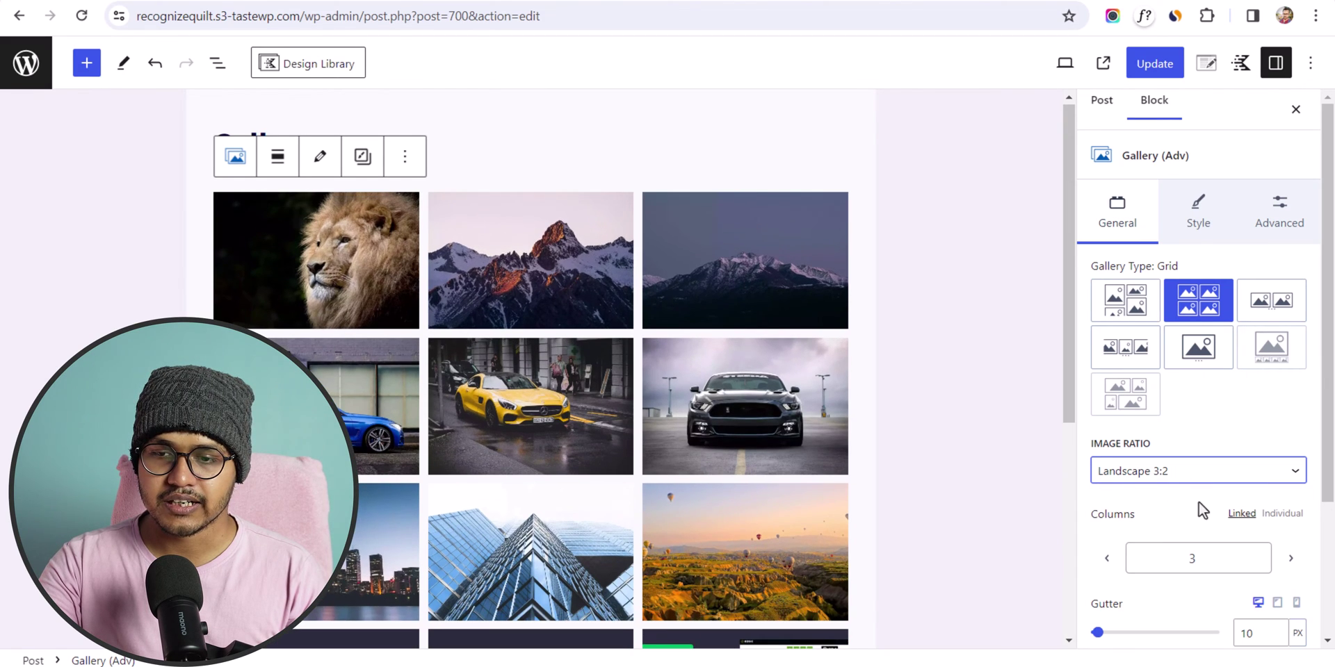
pyautogui.click(1201, 479)
pyautogui.click(1186, 494)
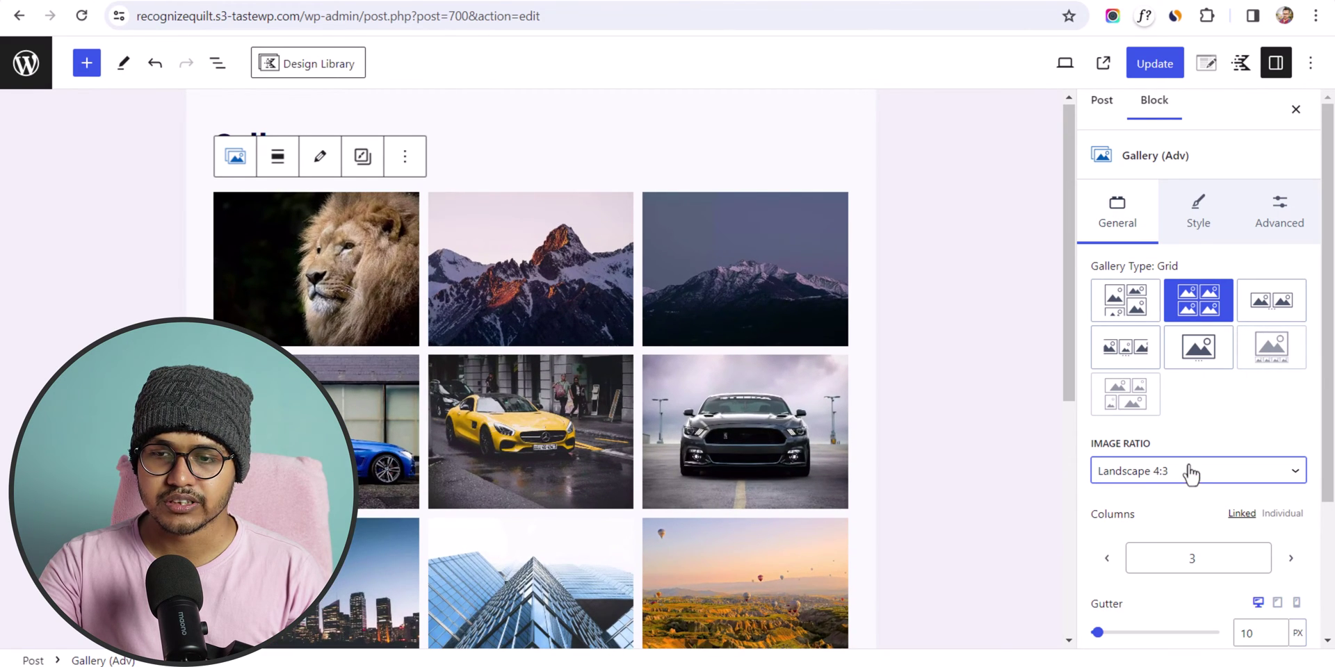
# Set the grid gallery's image ratio to Square 1:1.
pyautogui.click(1188, 473)
pyautogui.click(1171, 614)
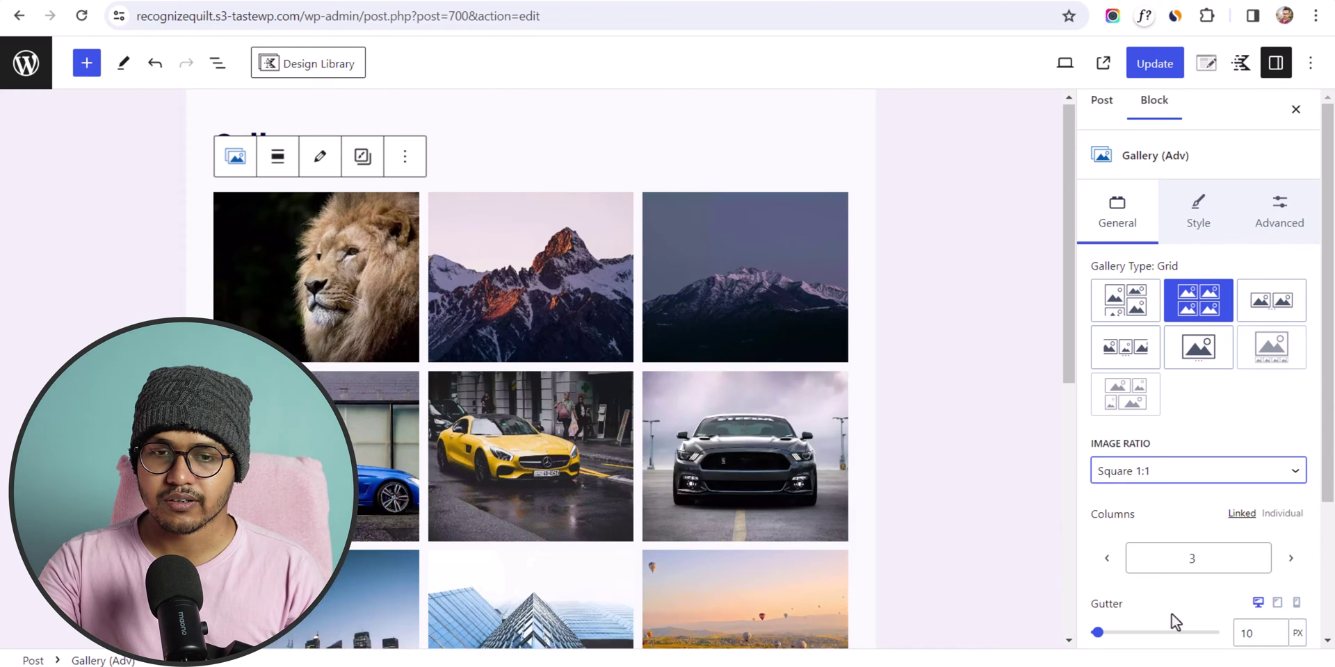
# Try the Inherit image ratio on the grid gallery, and set the ratio to Landscape 16:9.
pyautogui.click(1157, 480)
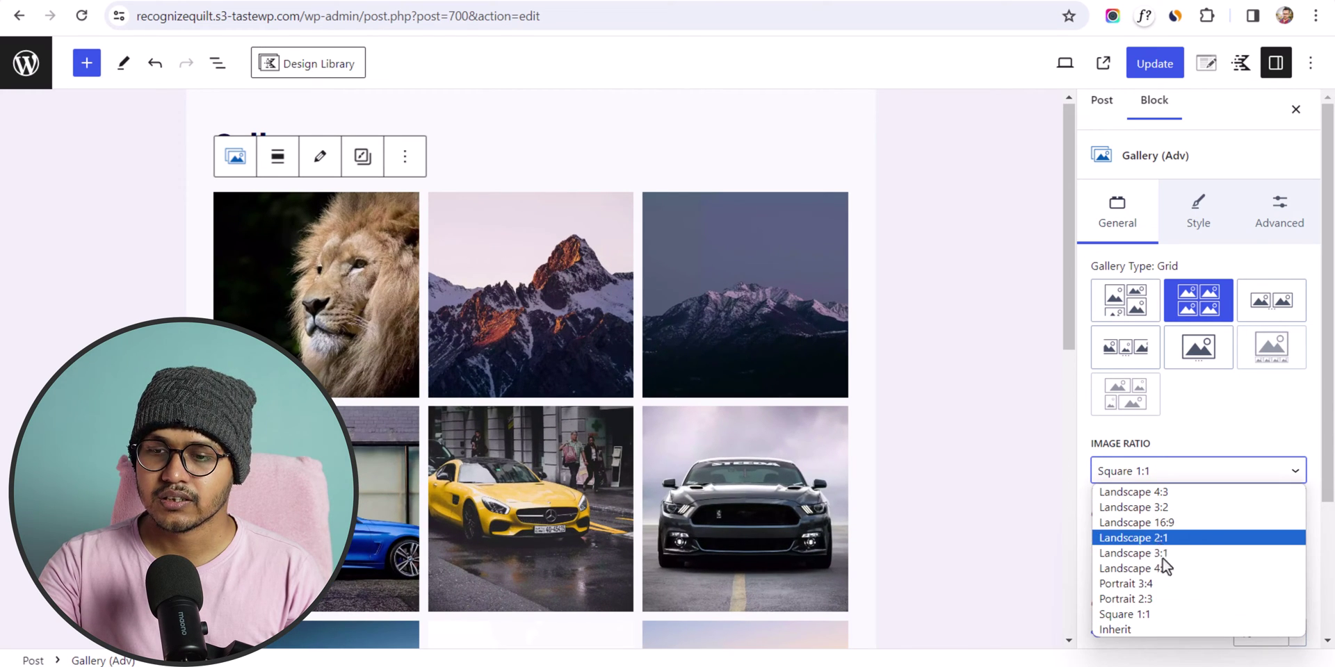
pyautogui.click(1124, 628)
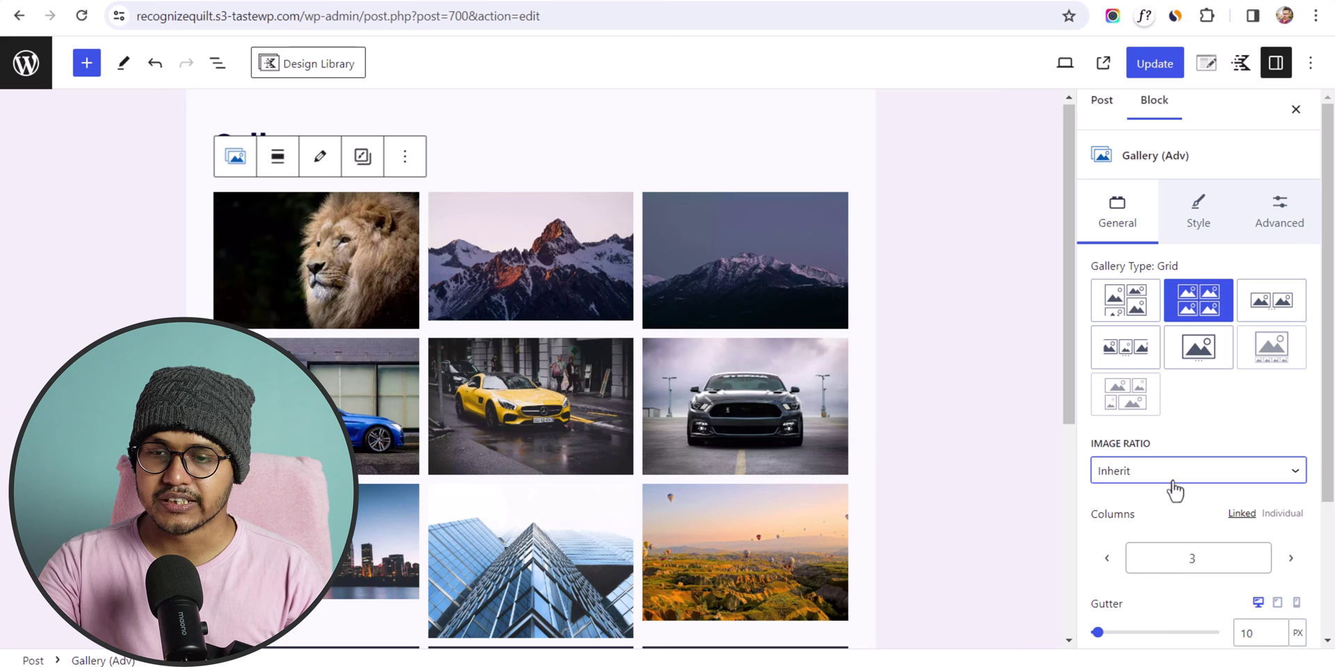
pyautogui.click(1174, 475)
pyautogui.click(1179, 522)
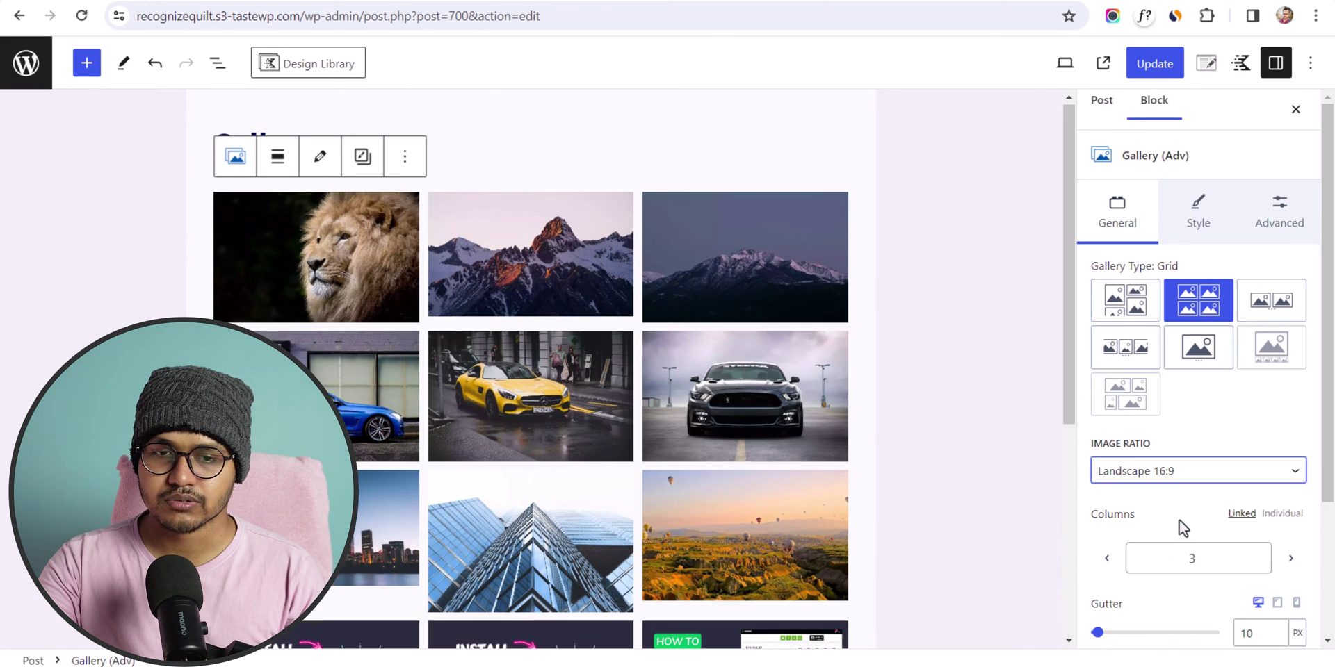
# Try four and two columns for the grid gallery and return it to three columns.
pyautogui.scroll(-3, 1189, 445)
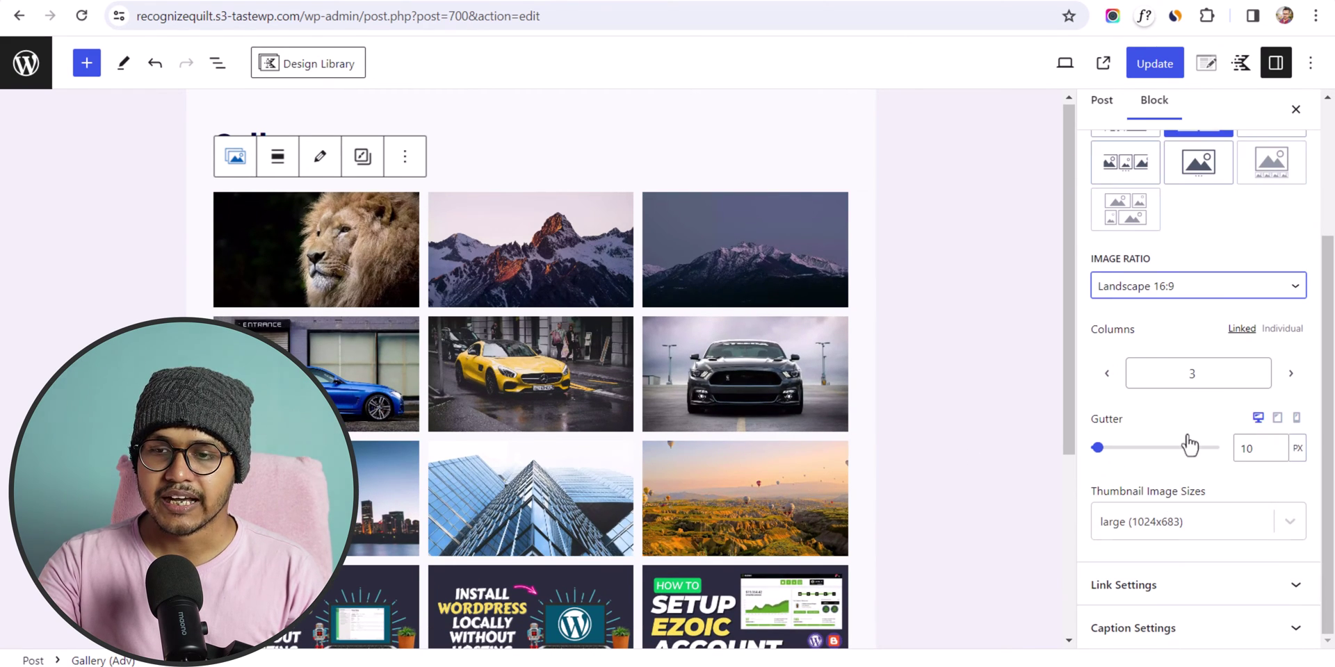
pyautogui.click(1286, 379)
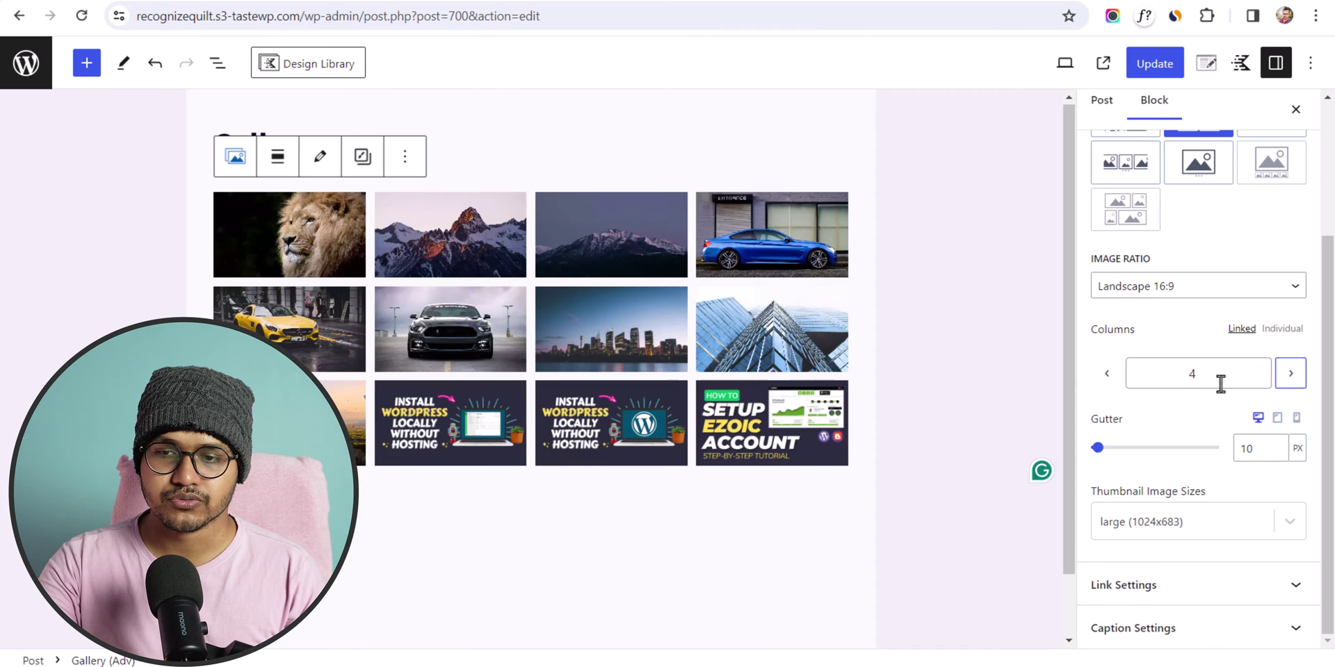
pyautogui.click(1108, 377)
pyautogui.click(1108, 377)
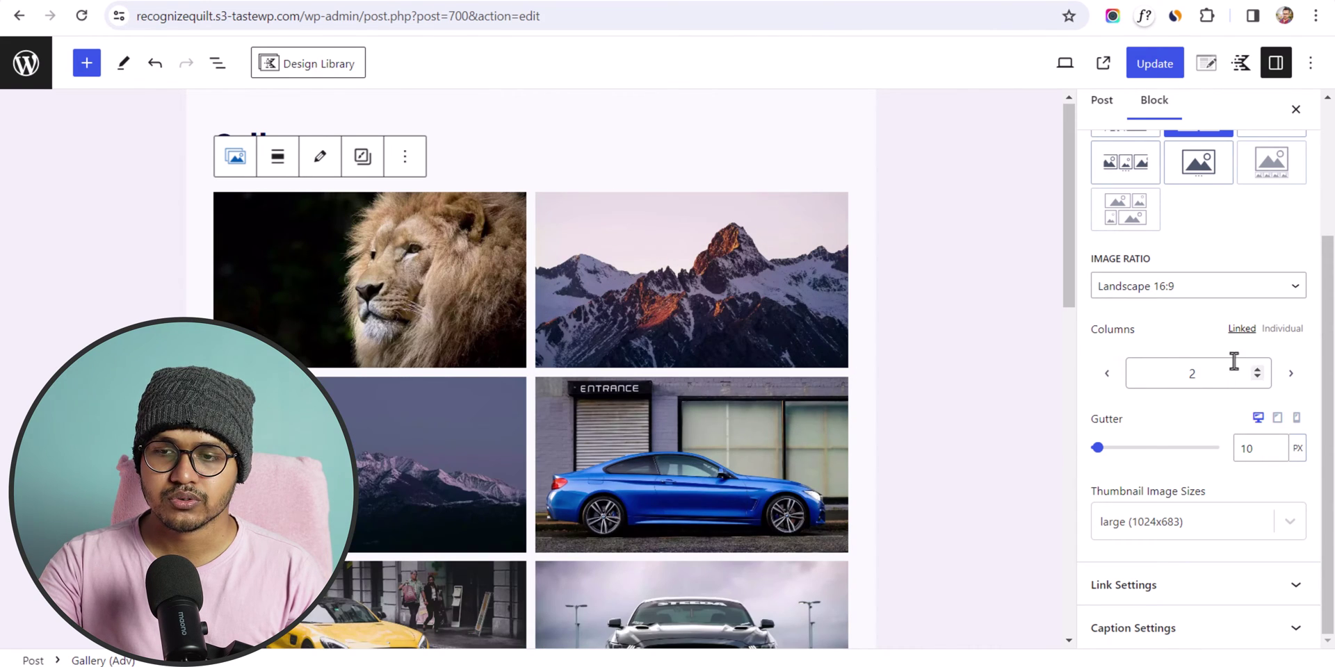
pyautogui.click(1286, 379)
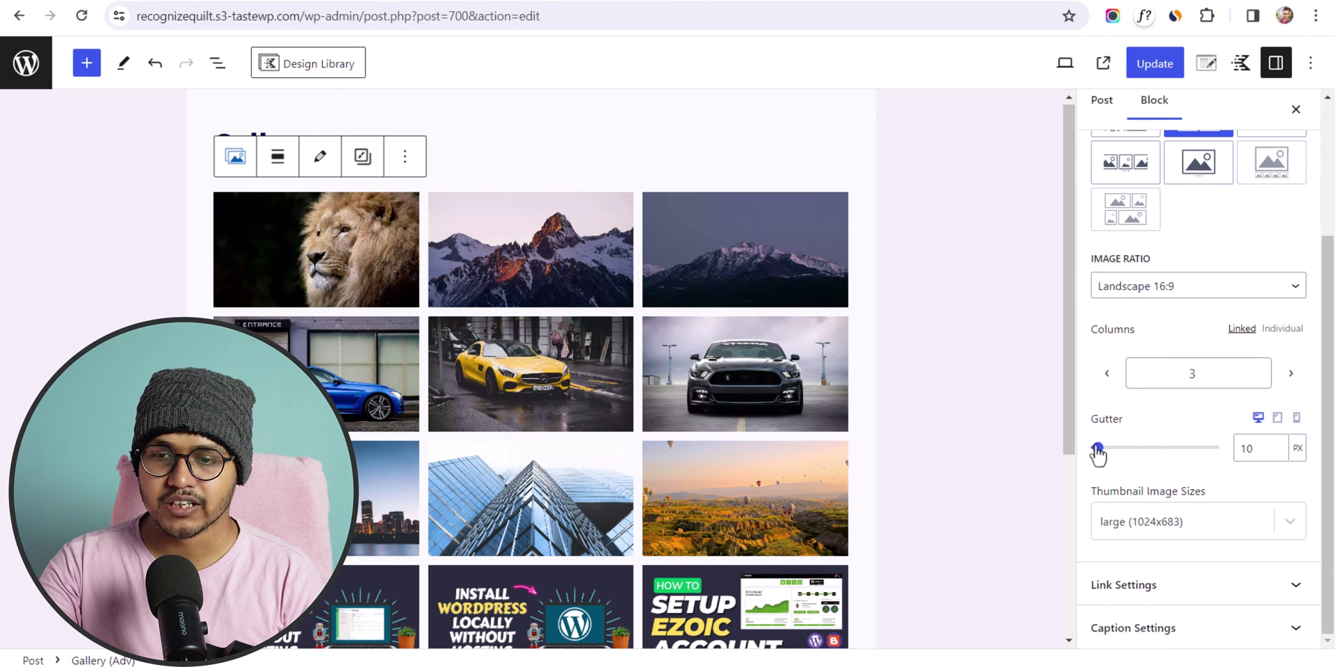
# Reduce the gallery's gutter to 8 px.
pyautogui.moveTo(1097, 451)
pyautogui.mouseDown()
pyautogui.moveTo(1120, 452)
pyautogui.moveTo(1096, 454)
pyautogui.mouseUp()
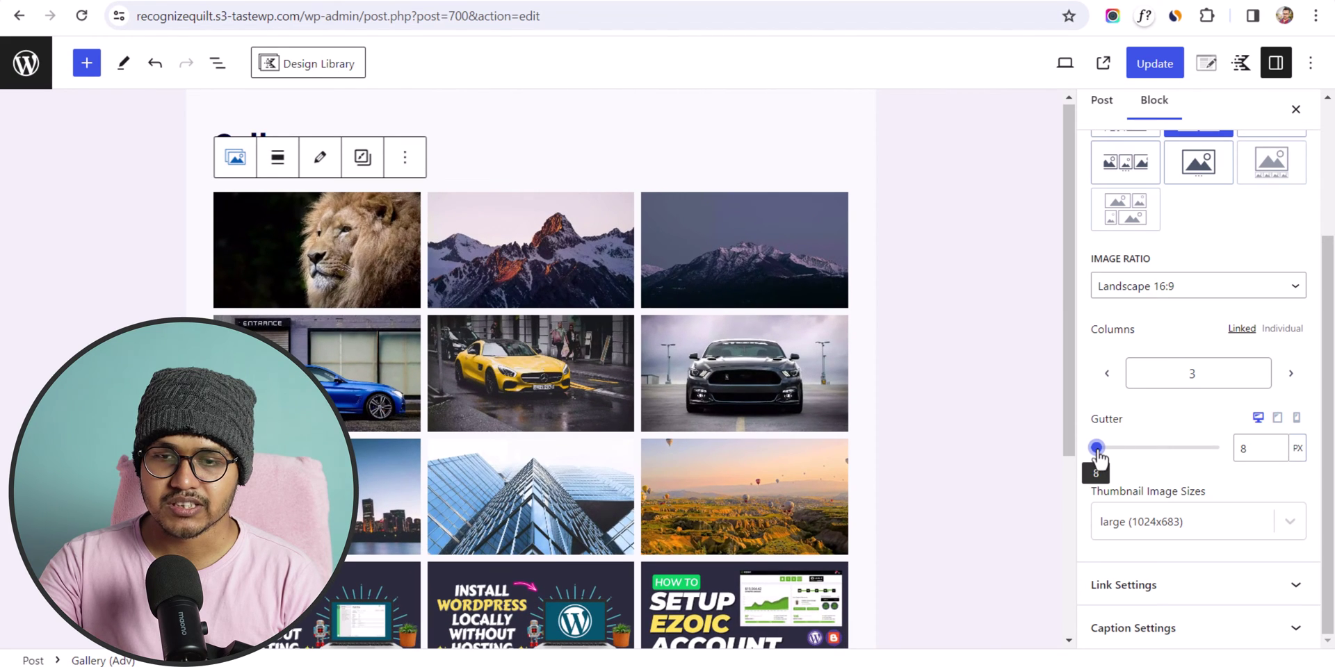
pyautogui.click(1178, 521)
pyautogui.click(1218, 477)
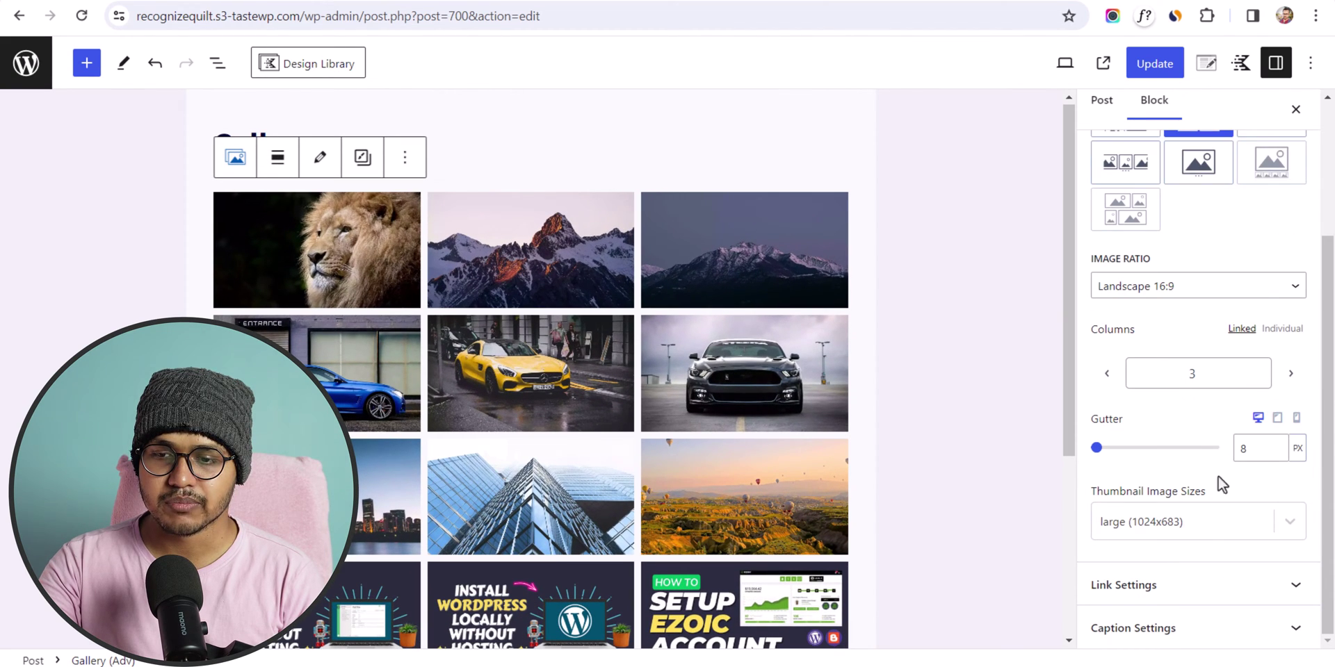
# Open the gallery's link settings and link the images to Media File.
pyautogui.click(1180, 581)
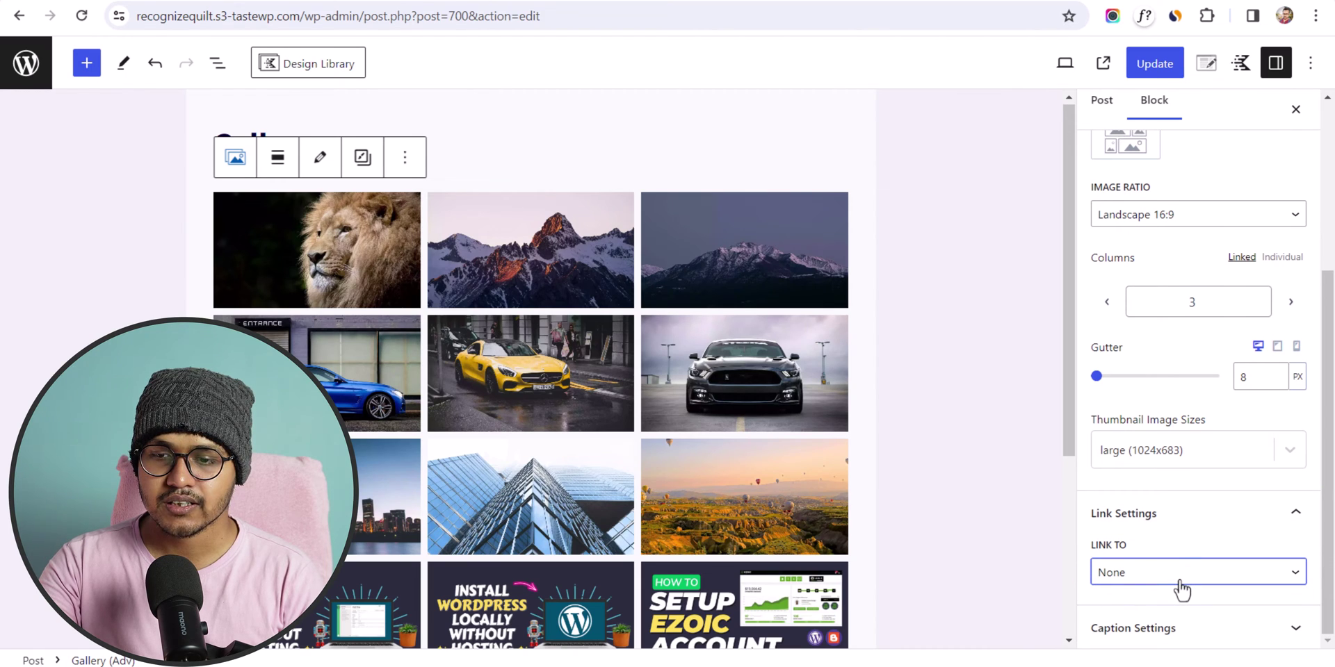
pyautogui.click(1182, 587)
pyautogui.click(1146, 609)
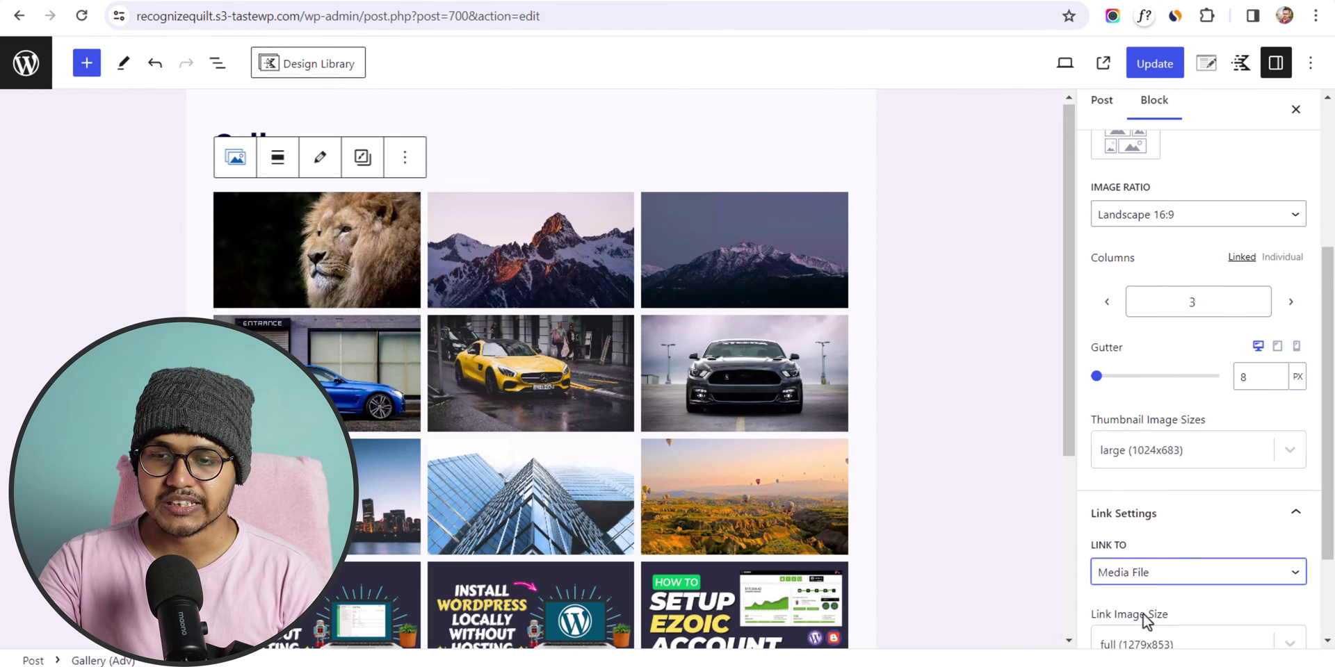
# Set the link trigger of the gallery images to Lightbox.
pyautogui.scroll(-4, 898, 516)
pyautogui.scroll(-1, 1182, 549)
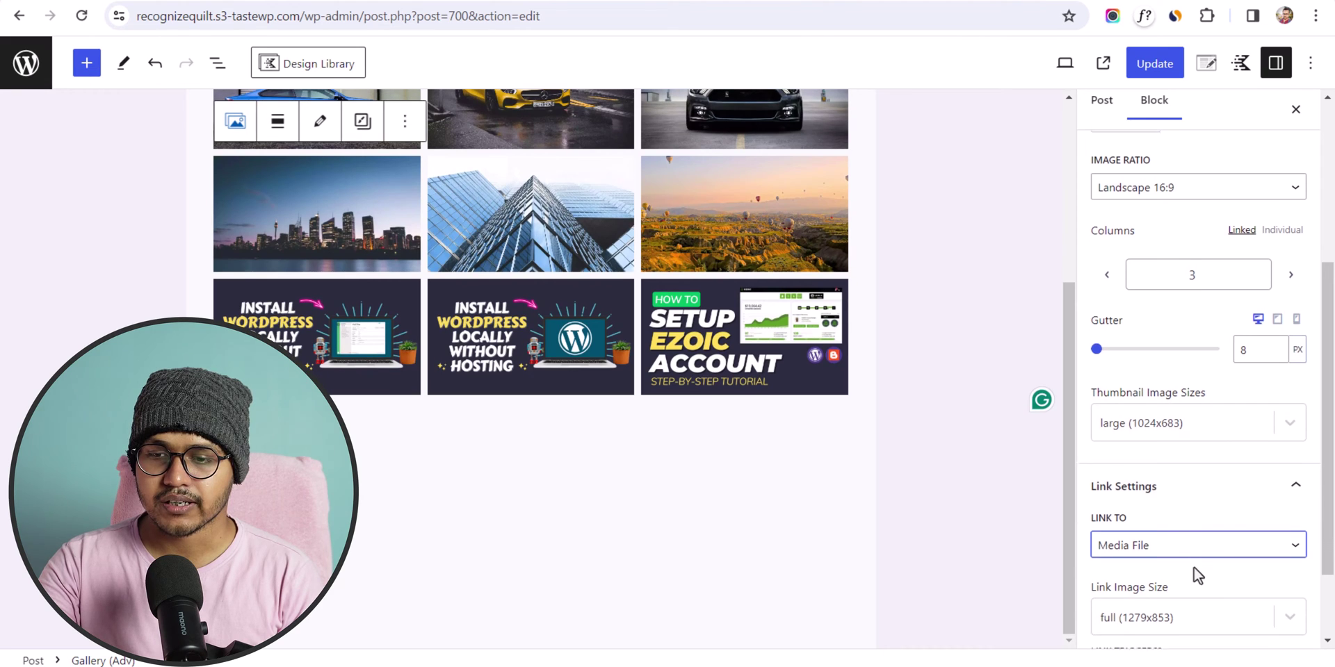
pyautogui.scroll(-2, 1194, 567)
pyautogui.click(1161, 575)
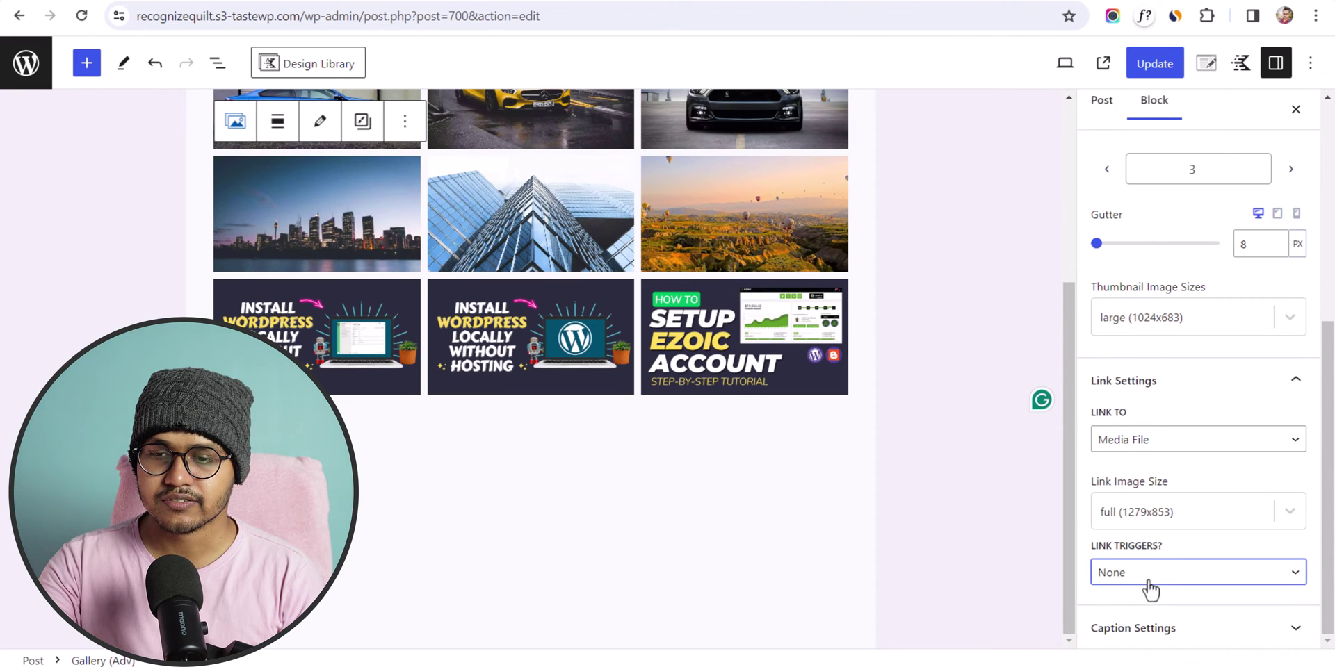
pyautogui.click(1151, 590)
pyautogui.click(1154, 607)
# Update the post and view it on the live site.
pyautogui.scroll(4, 774, 420)
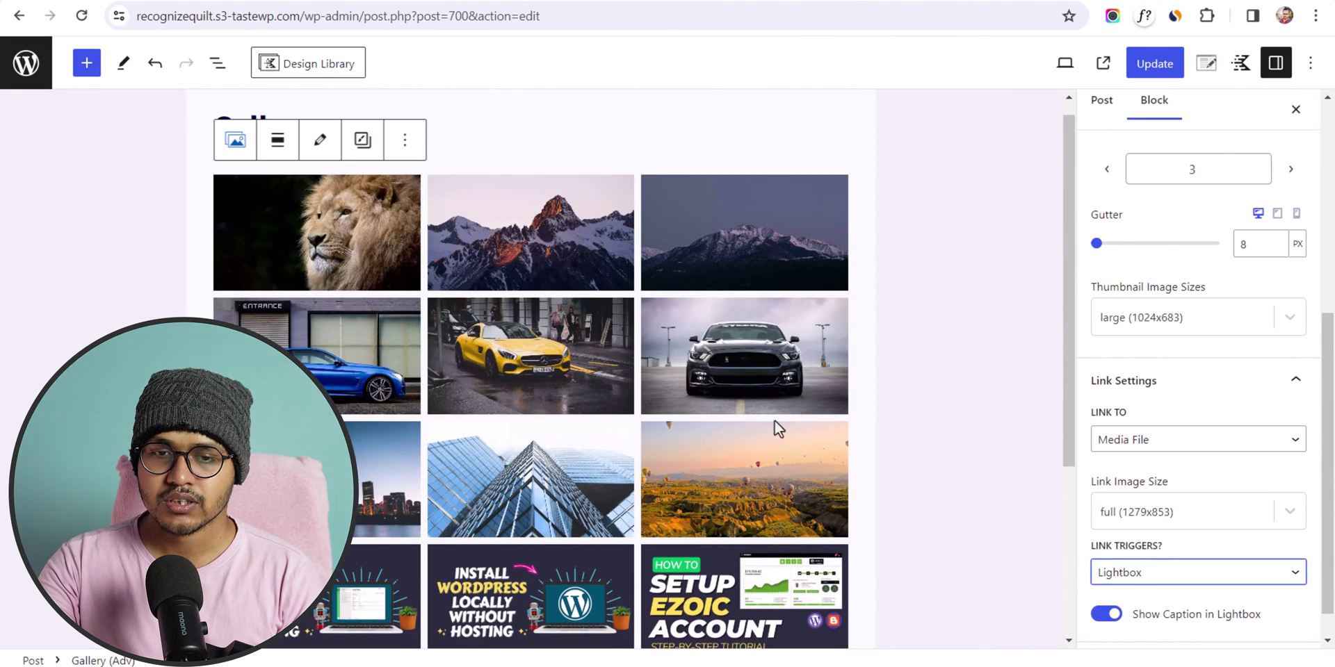
pyautogui.click(1151, 63)
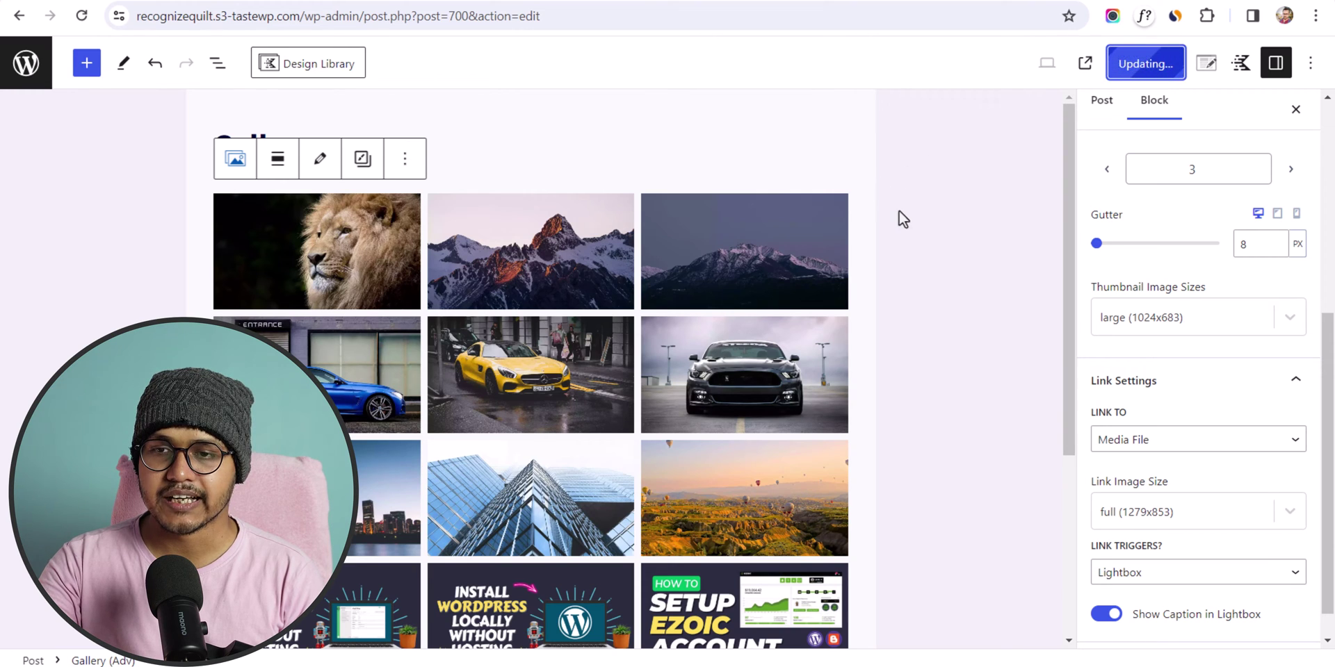
pyautogui.click(1084, 63)
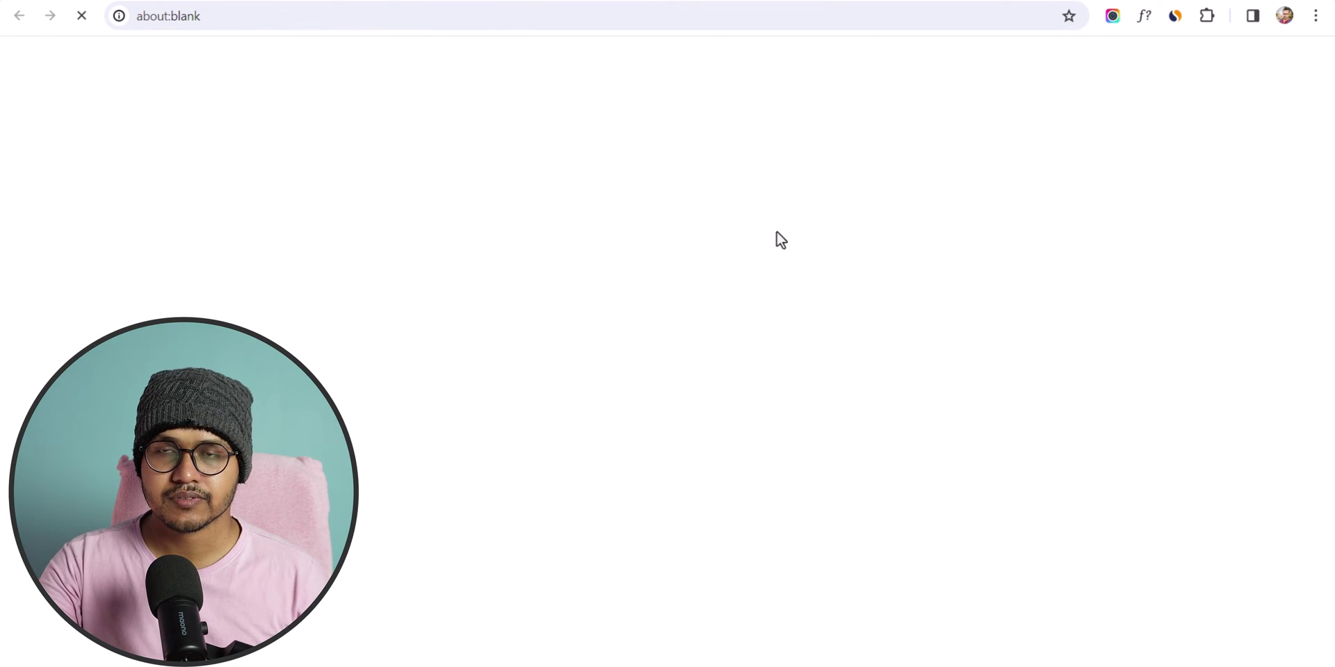
# Test the lightbox on the published gallery by opening the lion image, browsing forward through several images and closing it.
pyautogui.scroll(-5, 761, 369)
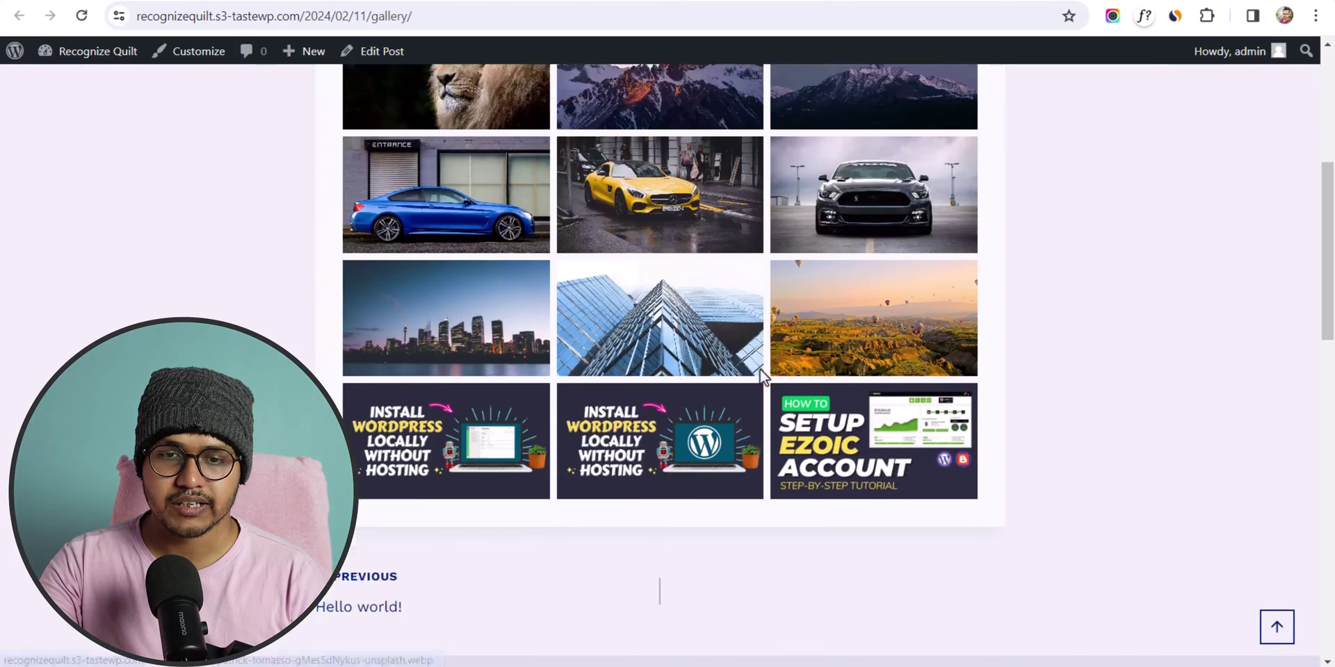
pyautogui.scroll(3, 760, 369)
pyautogui.click(468, 301)
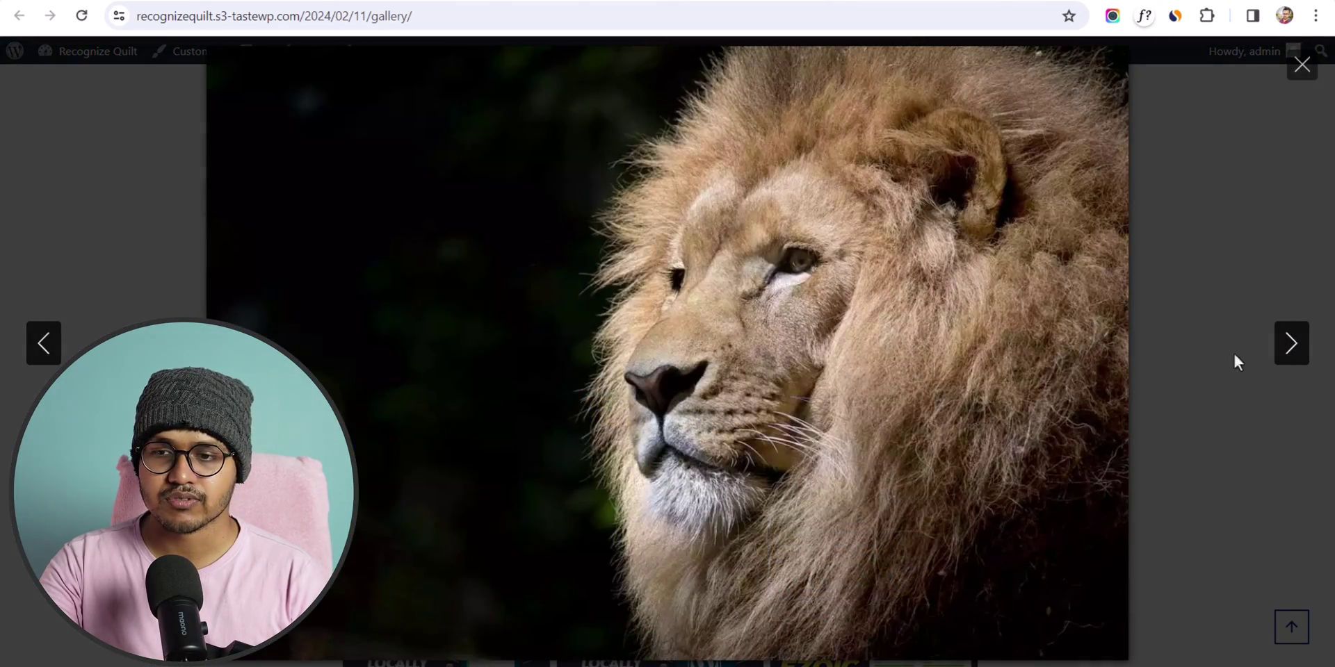
pyautogui.click(1292, 344)
pyautogui.click(1291, 344)
pyautogui.click(1291, 344)
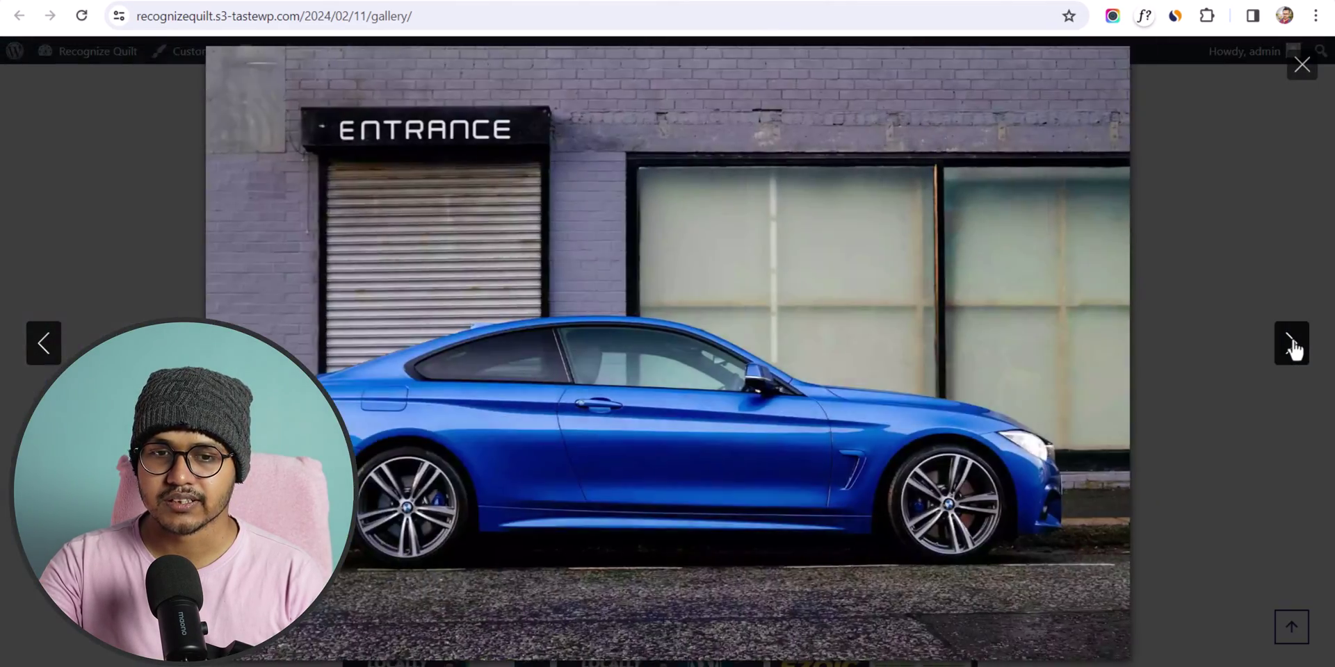
pyautogui.click(1292, 343)
pyautogui.click(1291, 343)
pyautogui.click(1302, 67)
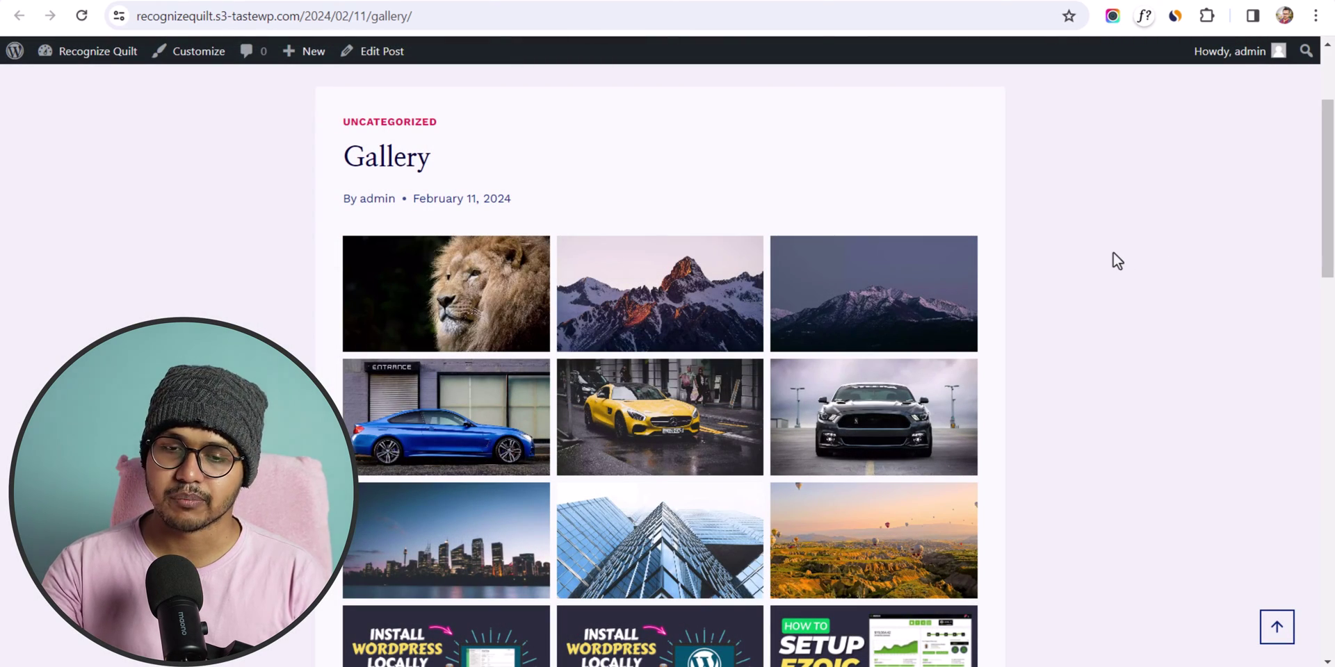
# Open the black car image in the lightbox and browse forward to the hot-air balloon image.
pyautogui.click(907, 400)
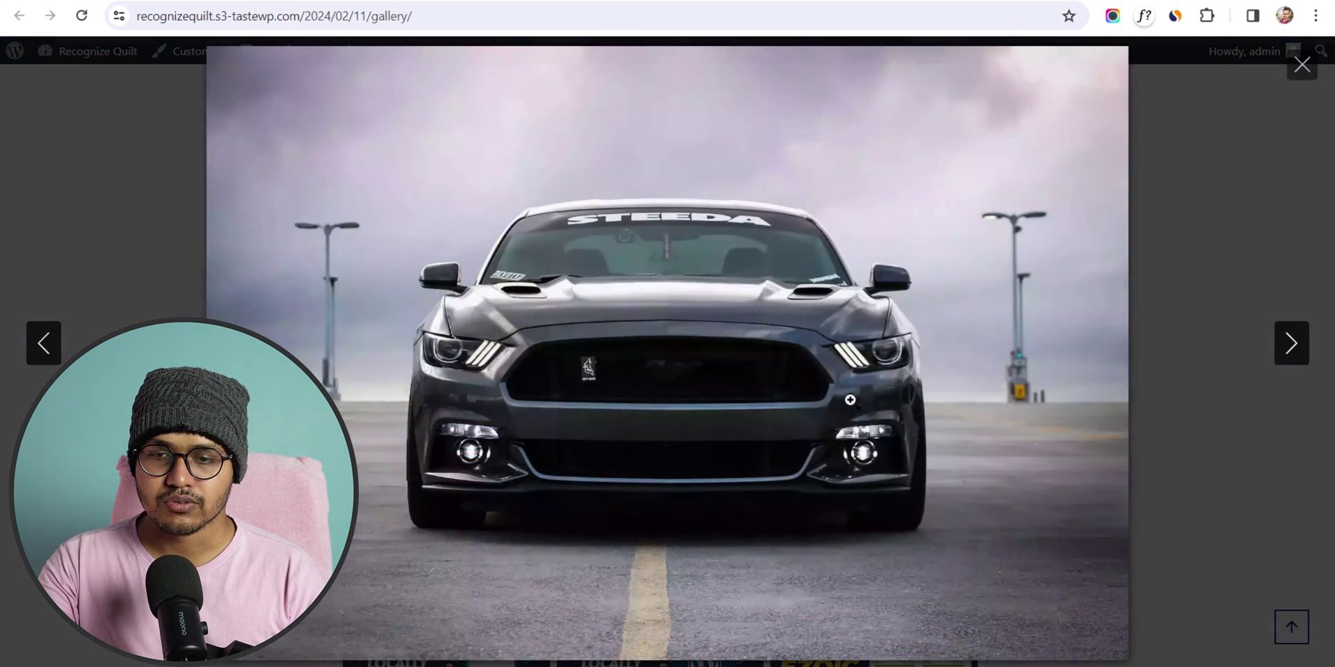
pyautogui.click(1288, 345)
pyautogui.click(1289, 346)
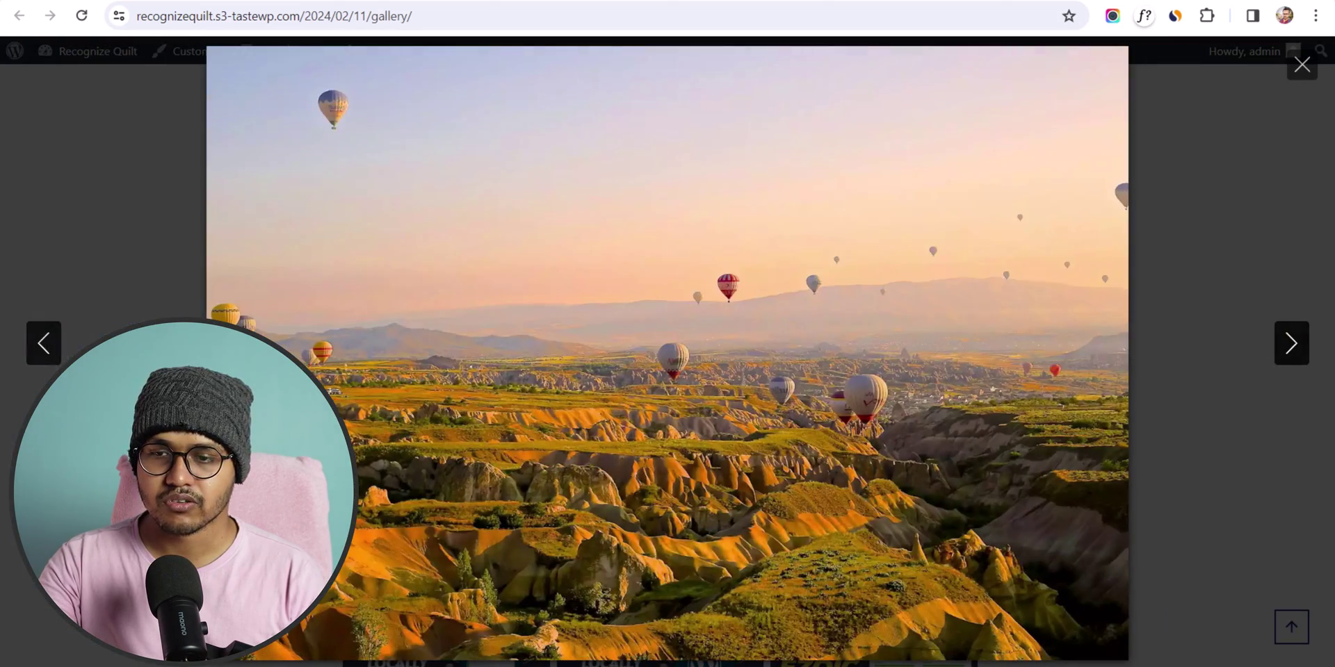
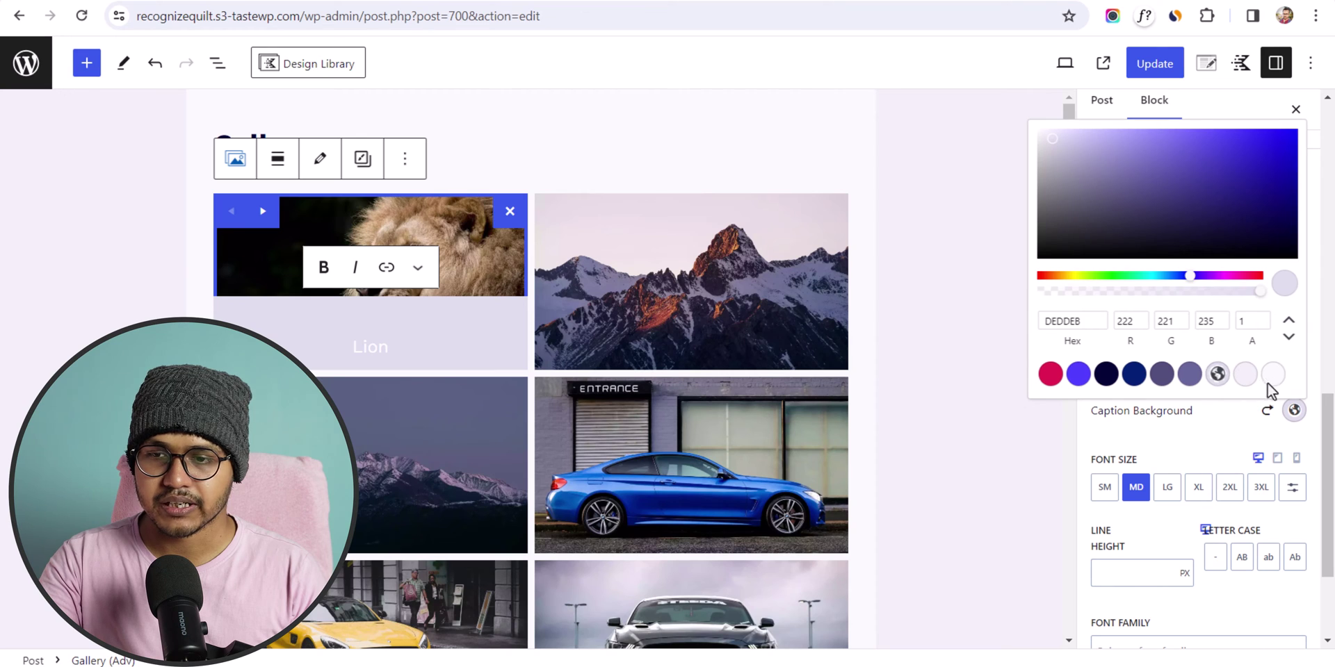
# Try the dark navy palette colour 040037 as the caption background and reset the background to its default.
pyautogui.click(1106, 374)
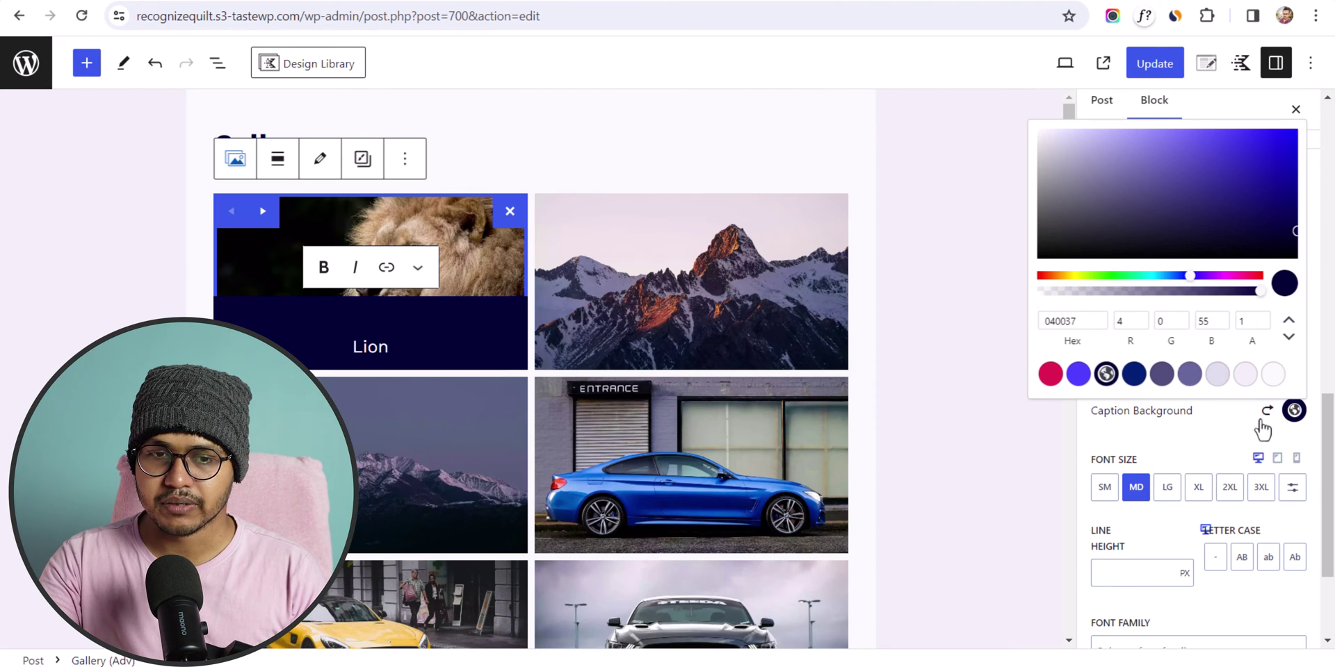
pyautogui.click(1262, 438)
pyautogui.click(1266, 410)
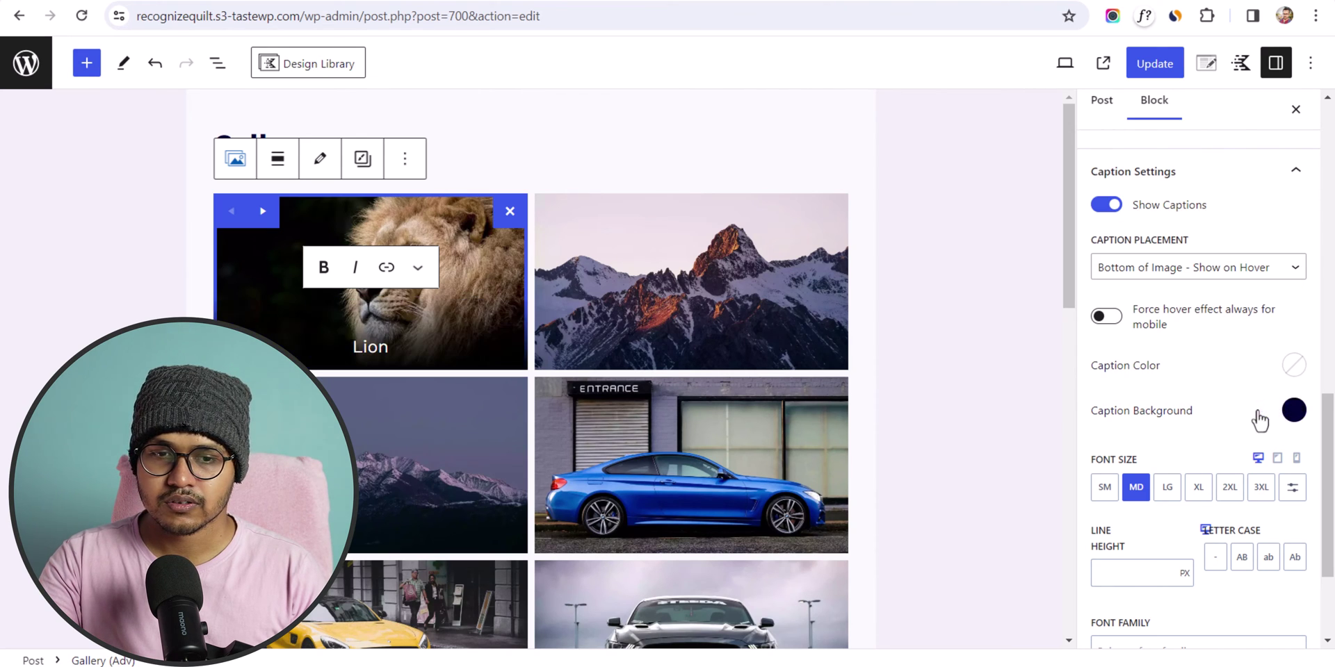
# Add the caption "Mountain" to the second image in the gallery's first row.
pyautogui.click(691, 345)
pyautogui.click(692, 345)
pyautogui.write('M')
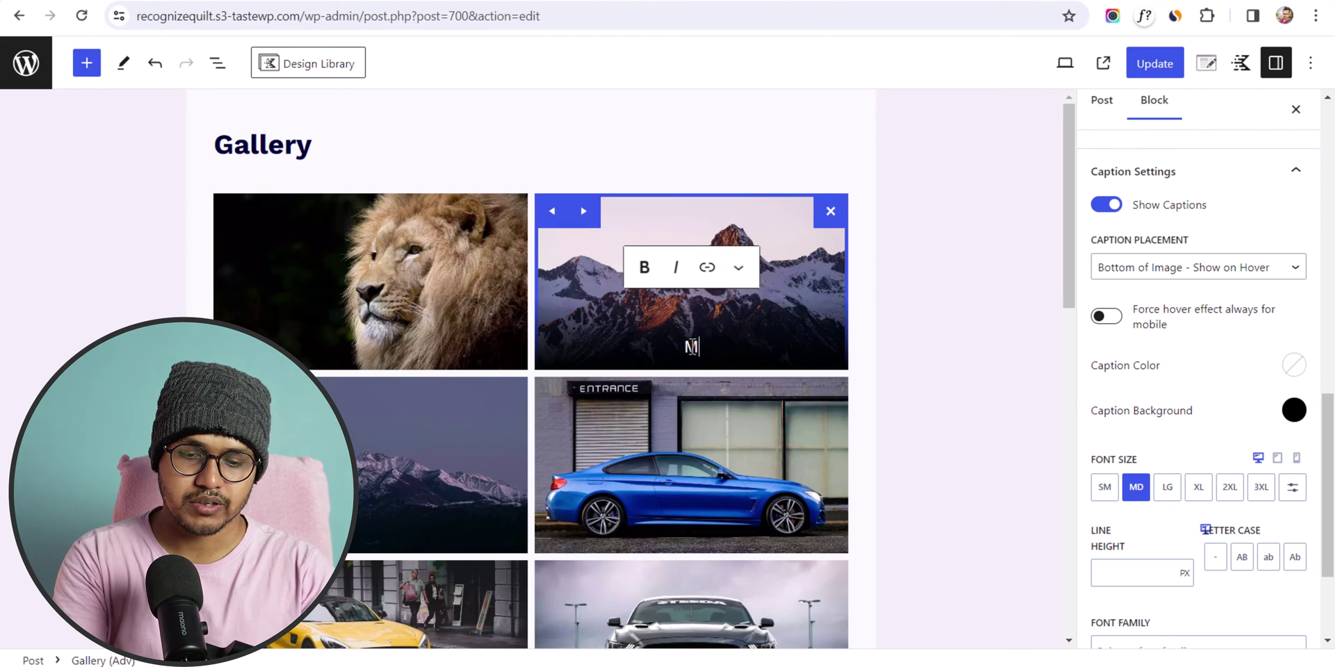
pyautogui.write('ountain')
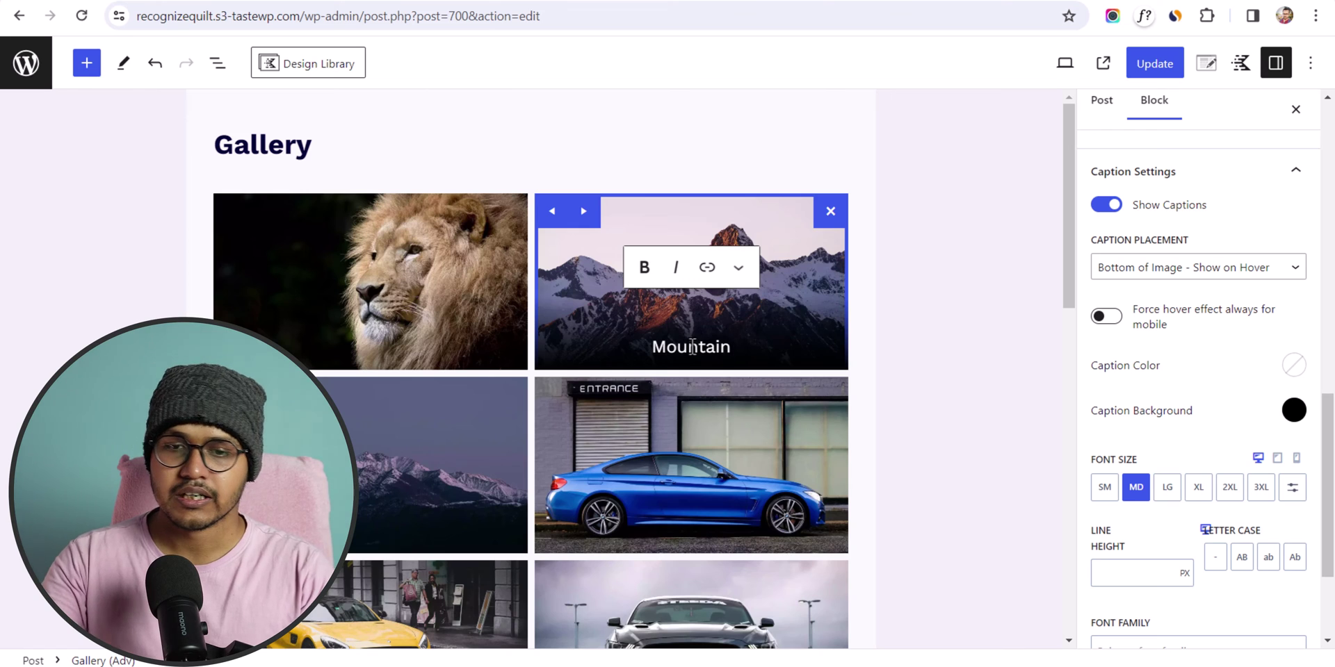
pyautogui.click(968, 265)
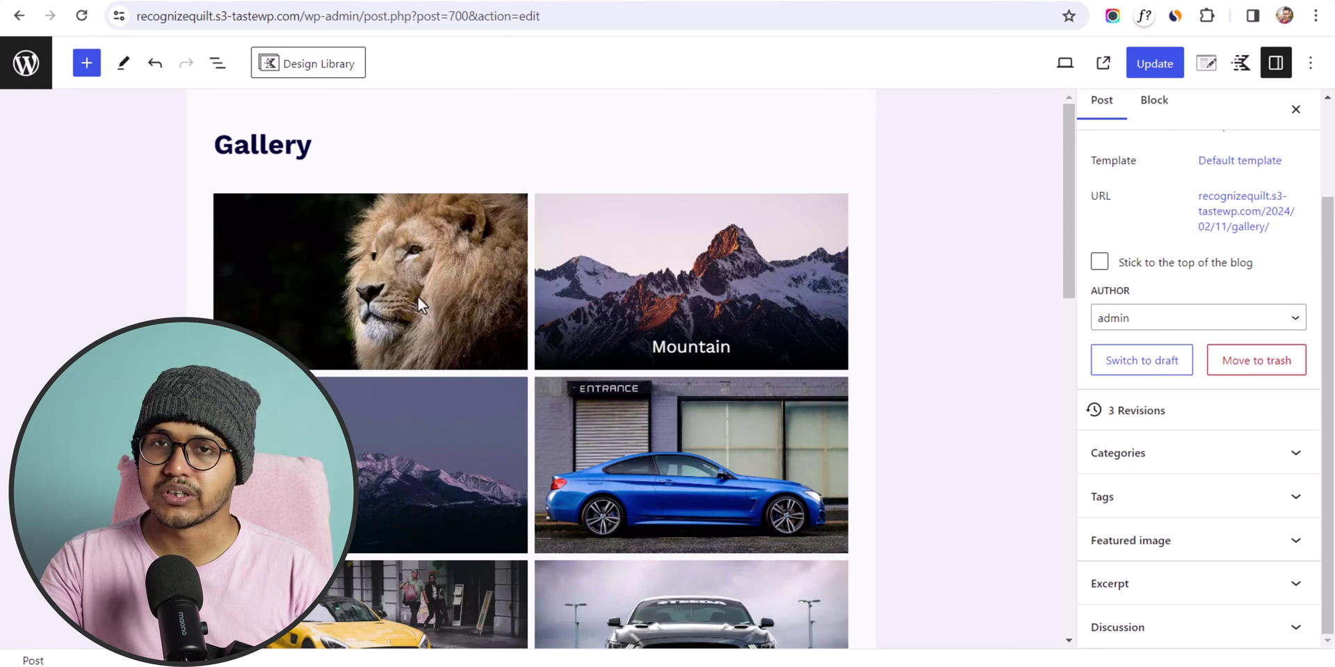
# Try the Below Image - Show always caption placement, and set the placement to Cover Image - Show on Hover.
pyautogui.click(777, 285)
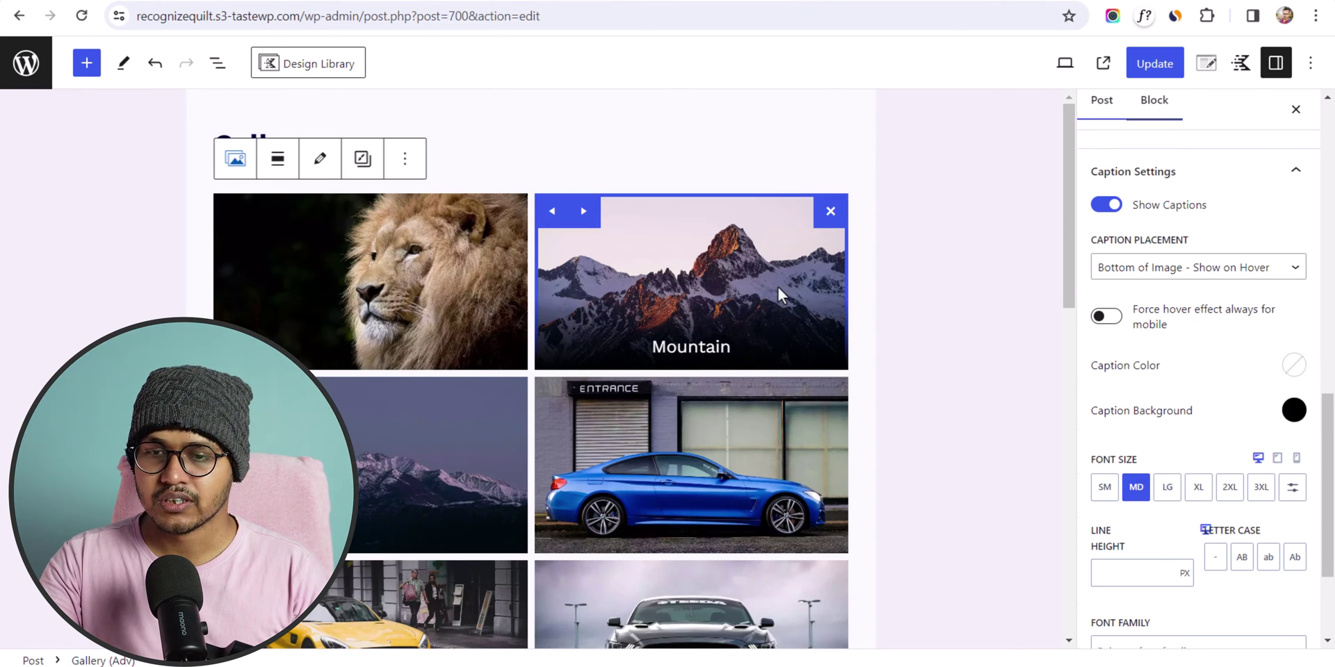
pyautogui.scroll(-3, 1173, 444)
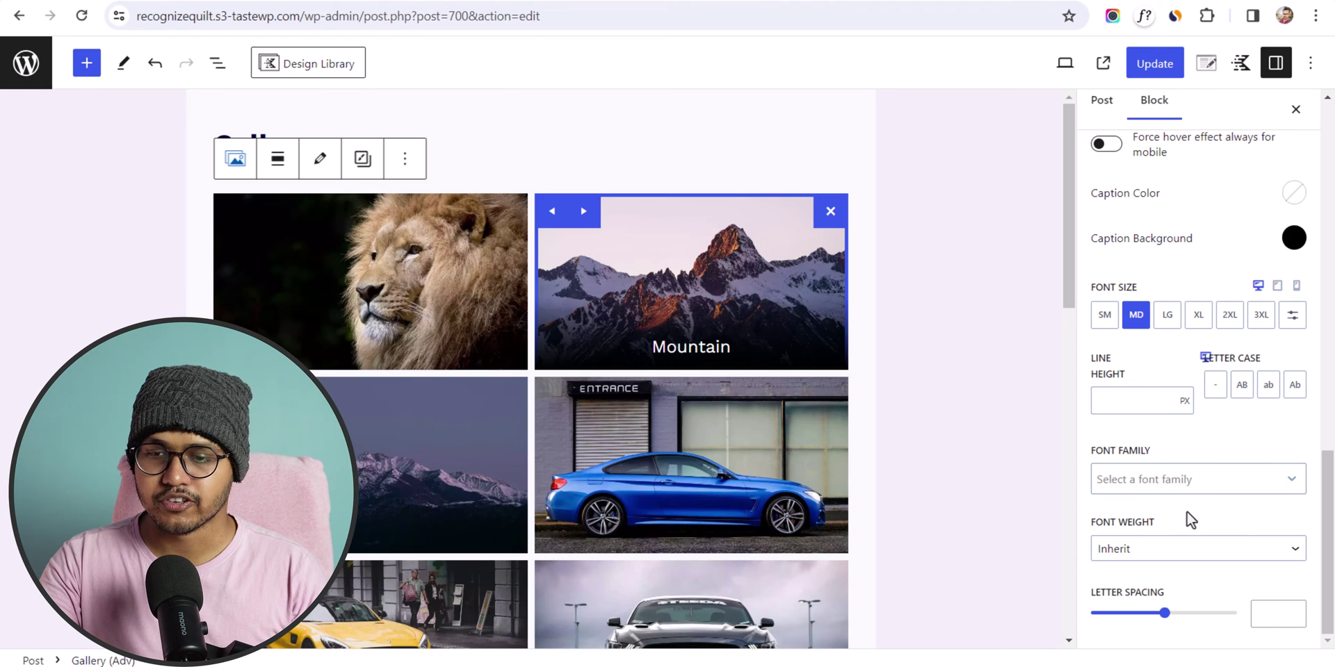
pyautogui.scroll(4, 1186, 512)
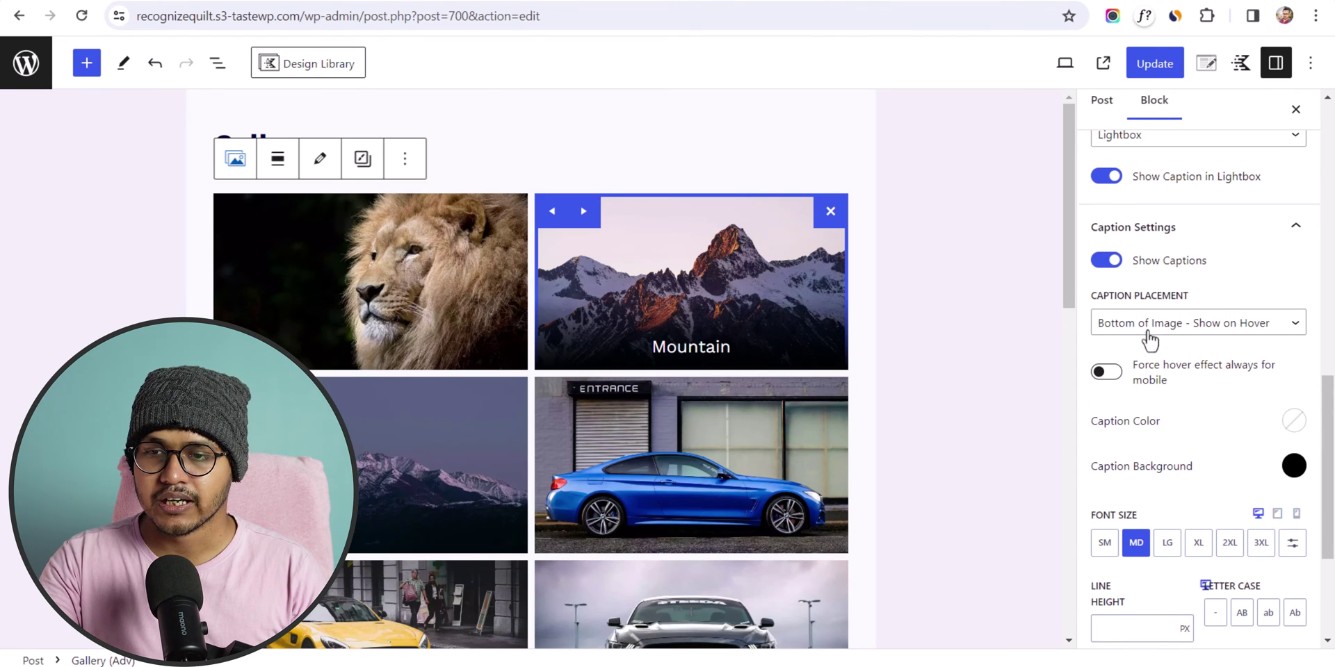
pyautogui.click(1151, 348)
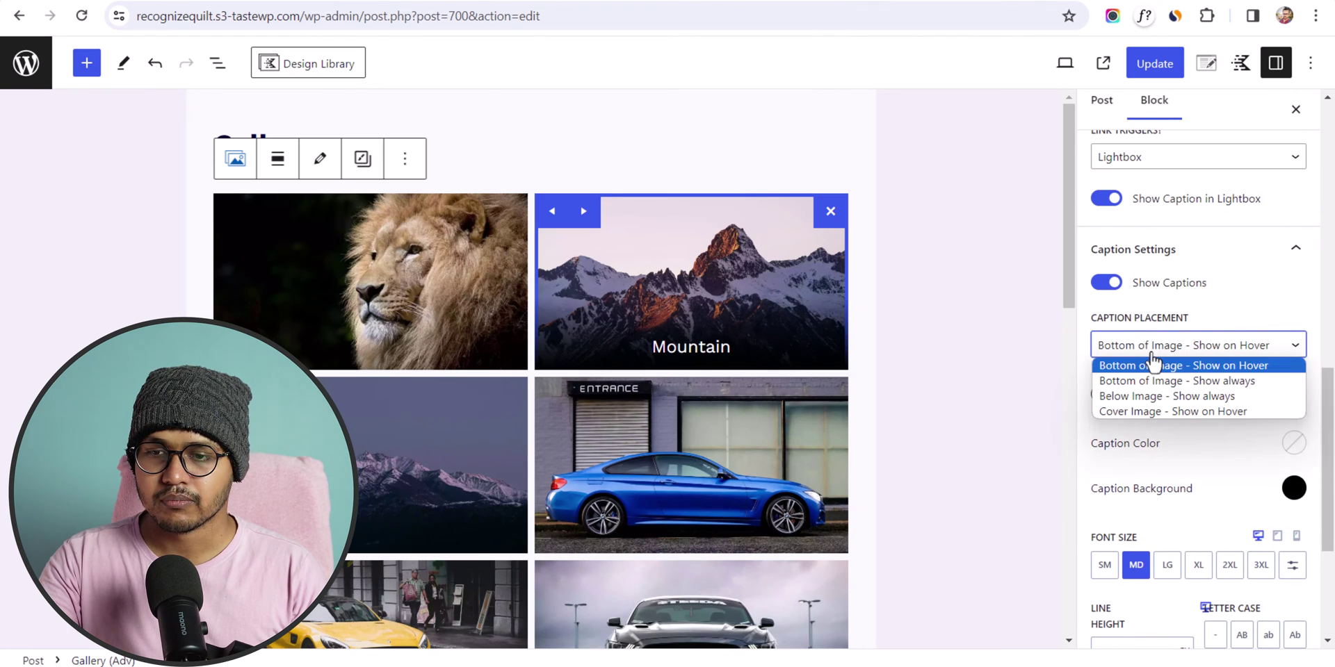
pyautogui.click(1178, 398)
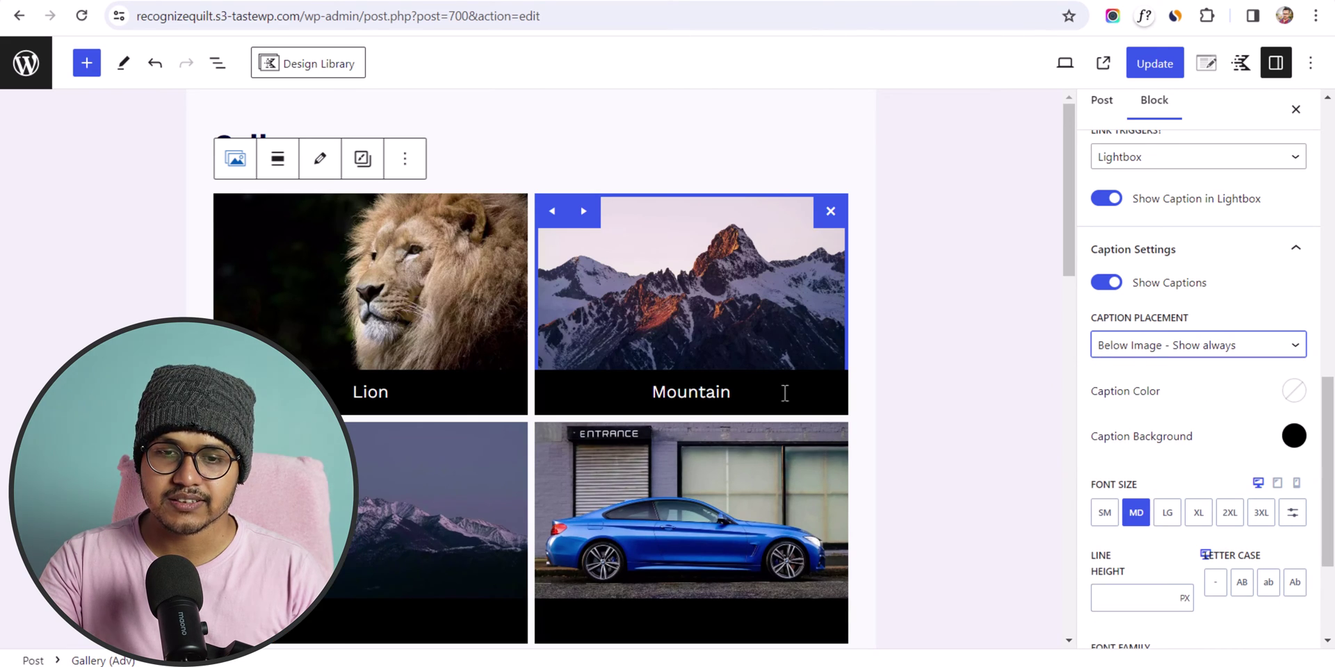
pyautogui.click(1216, 347)
pyautogui.click(1175, 417)
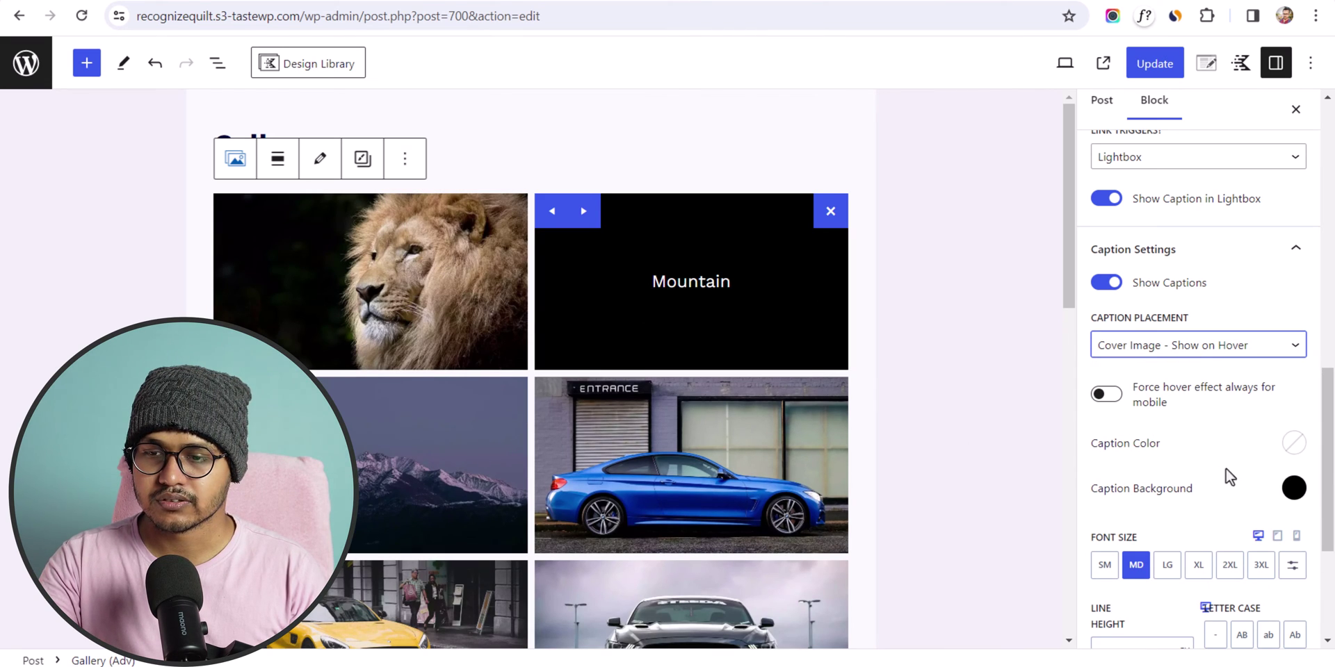
pyautogui.scroll(1, 1252, 499)
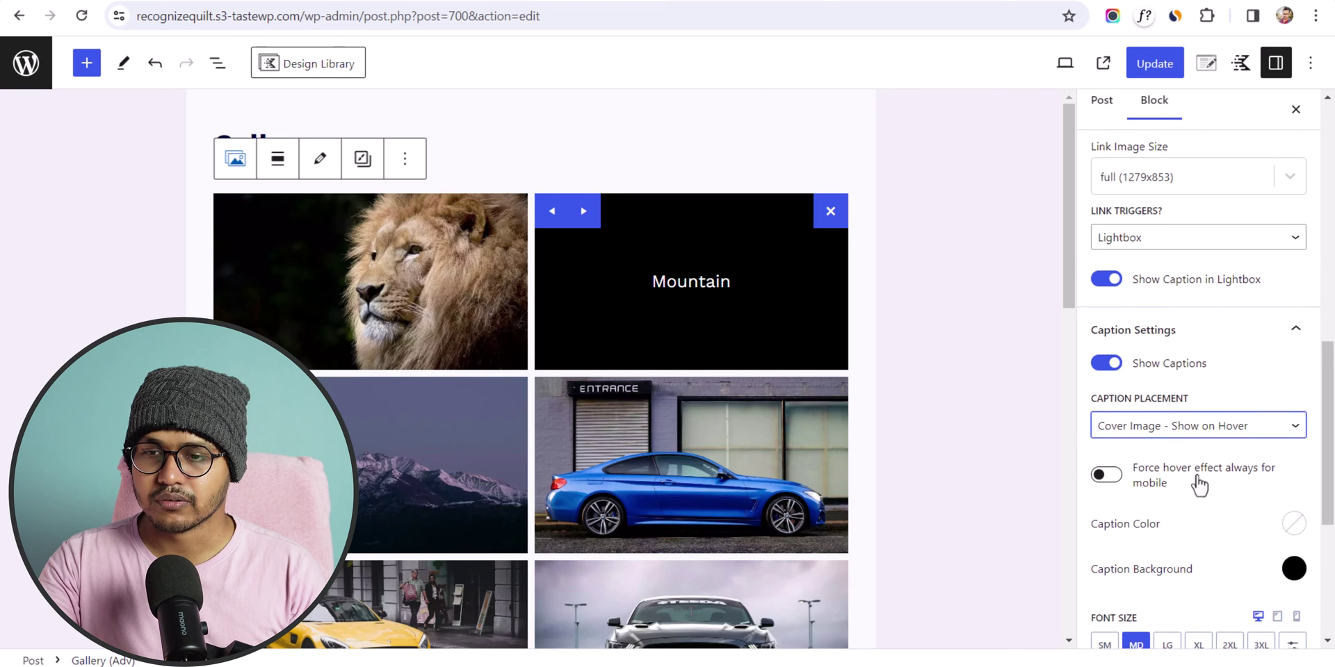
# Lower the opacity of the gallery's black caption background to 0.32 and deselect the gallery.
pyautogui.scroll(-2, 1195, 506)
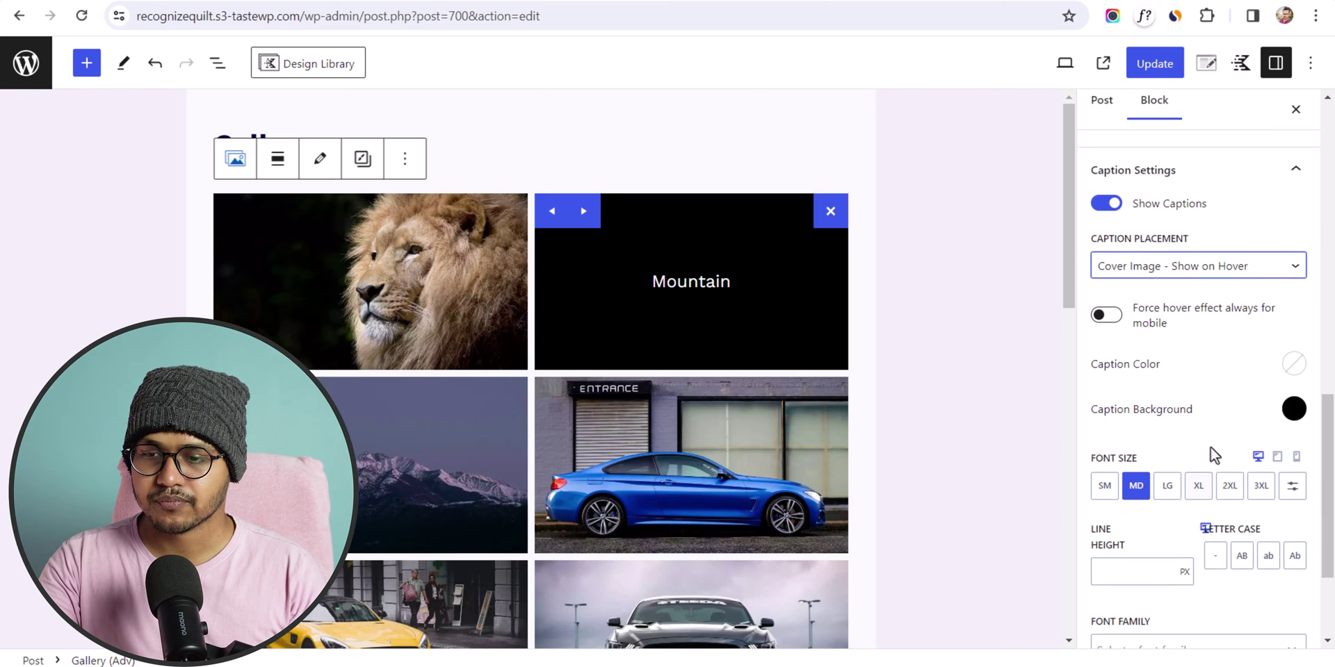
pyautogui.click(1293, 403)
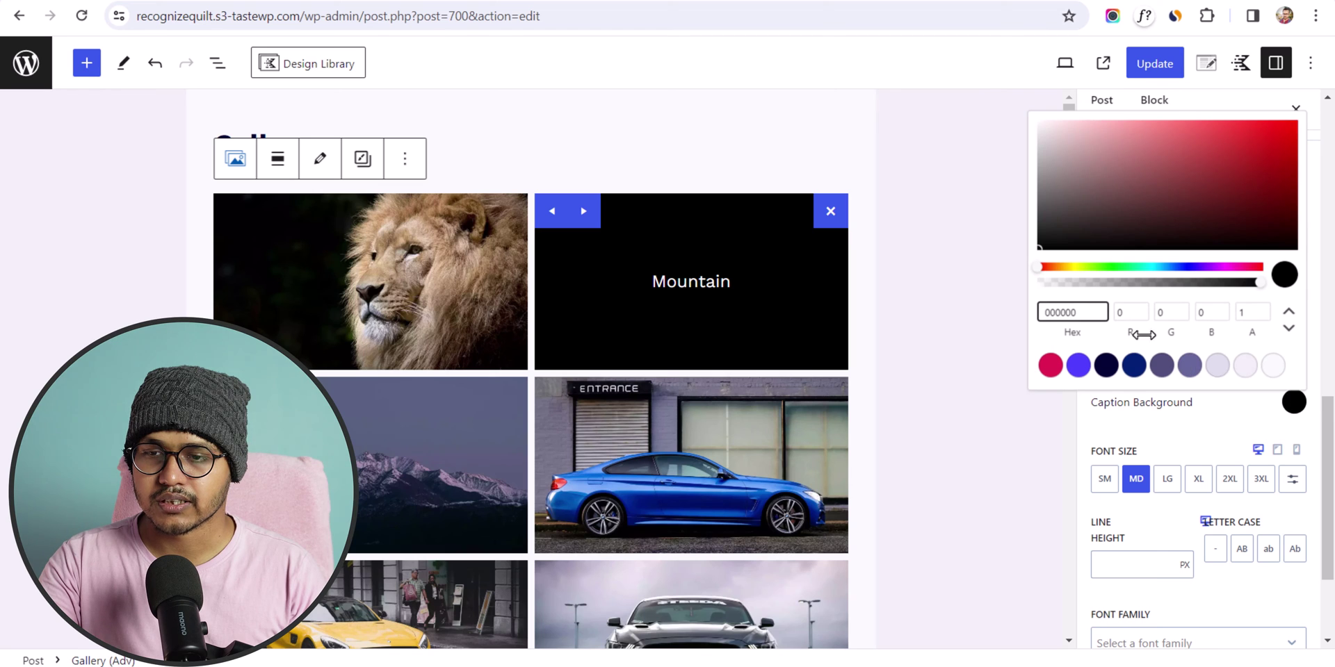
pyautogui.moveTo(1128, 285); pyautogui.dragTo(1111, 285)
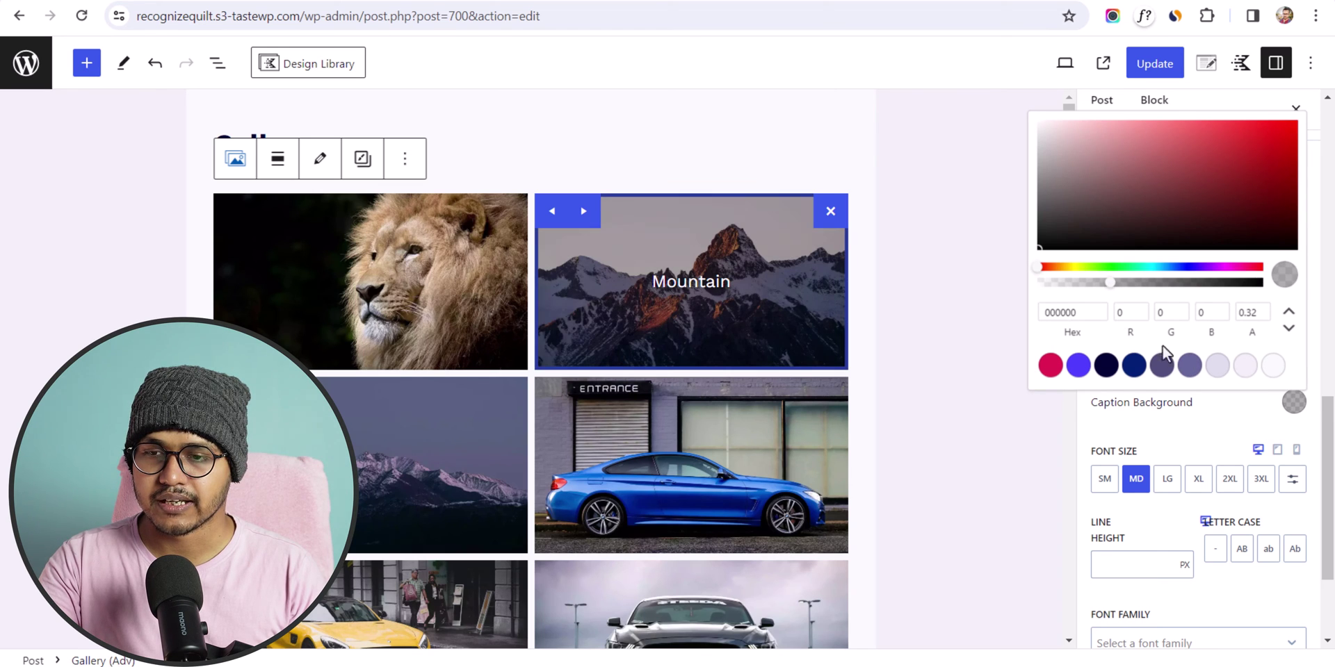
pyautogui.click(1223, 419)
pyautogui.click(961, 346)
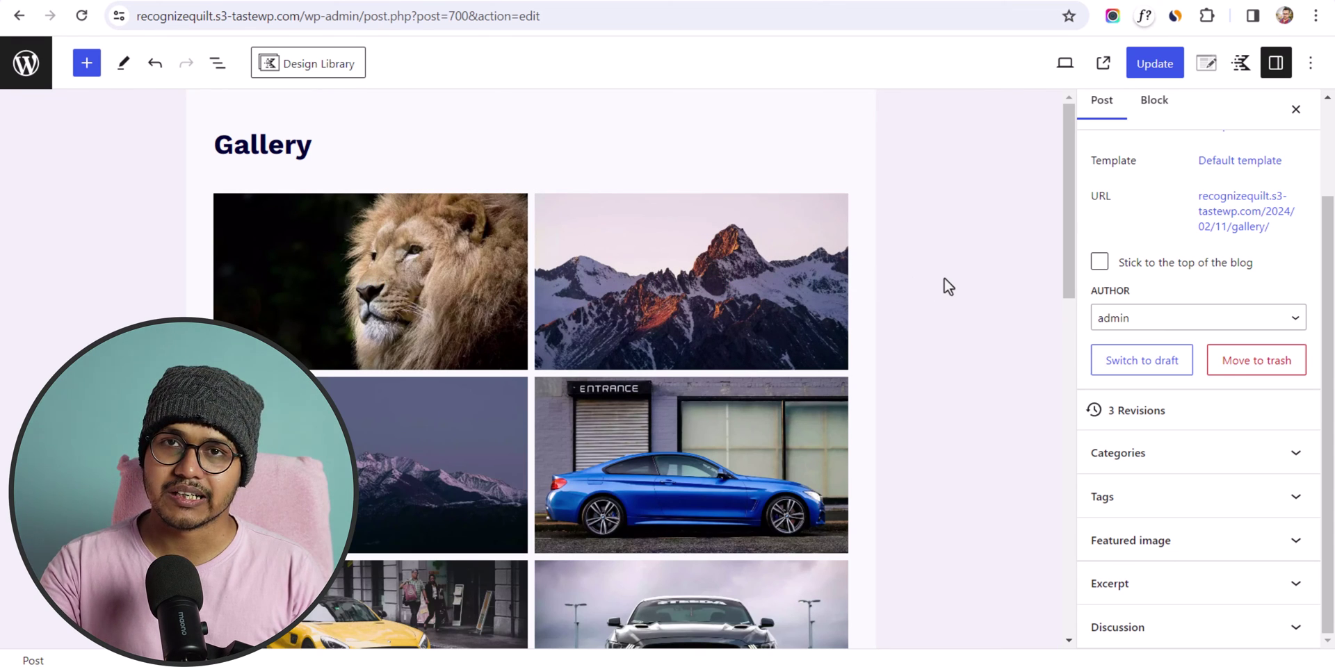
# Try the Grayscale and Sepia image filters on the gallery, and set the image filter back to None.
pyautogui.click(737, 276)
pyautogui.scroll(13, 1174, 453)
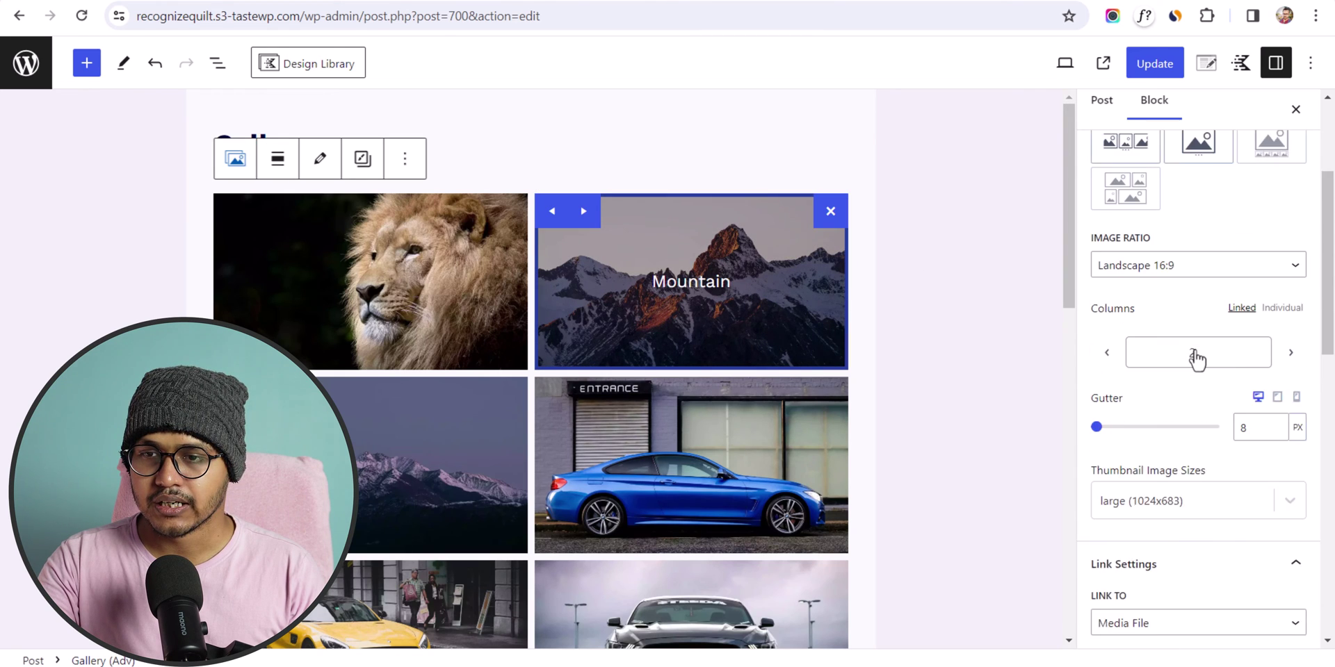
pyautogui.click(1200, 229)
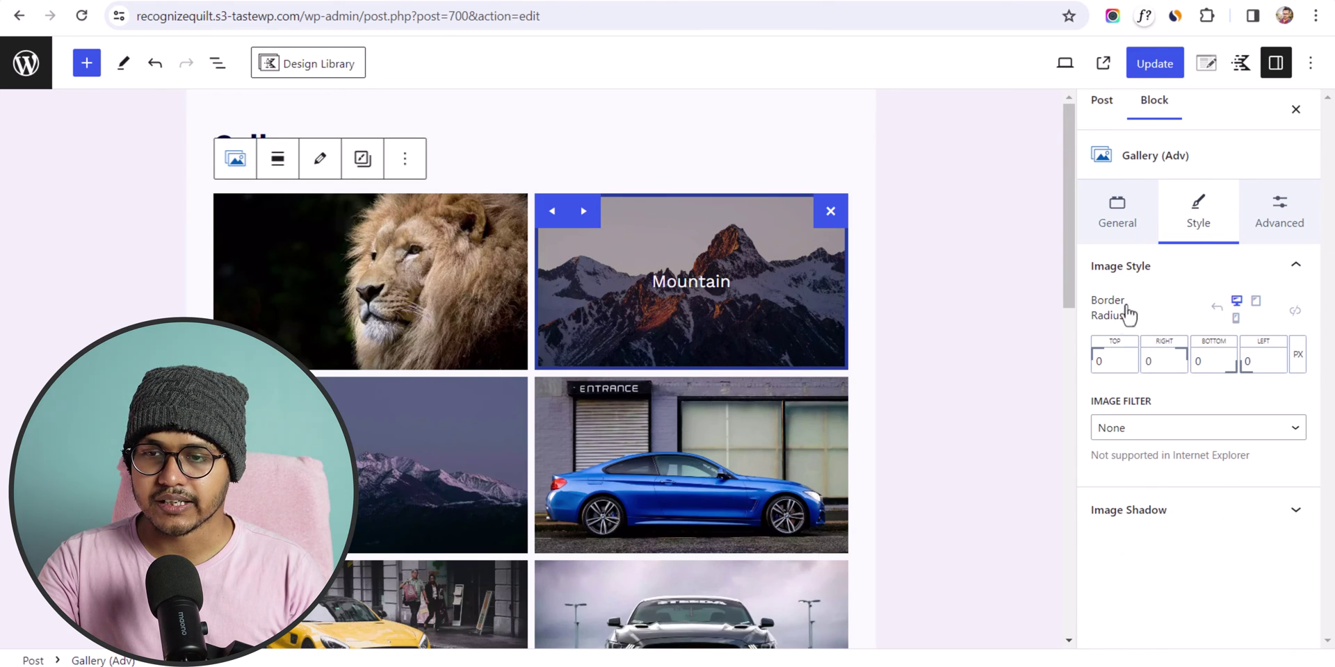
pyautogui.click(1166, 431)
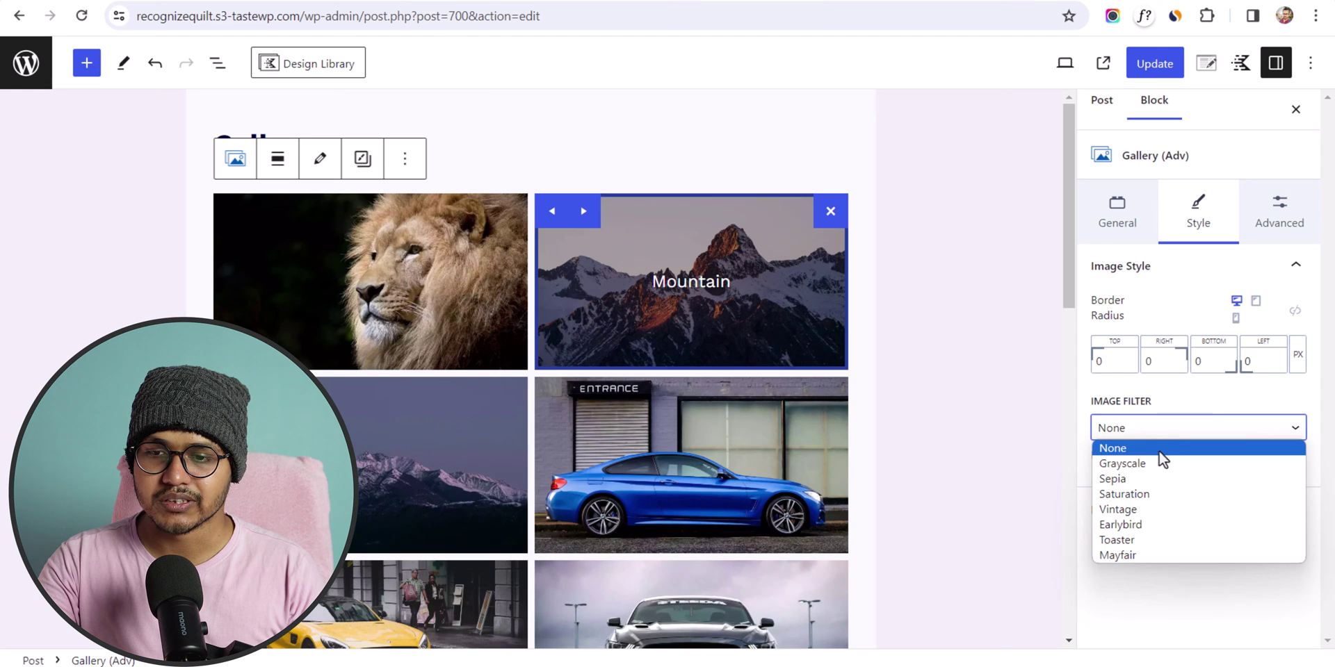
pyautogui.click(1159, 462)
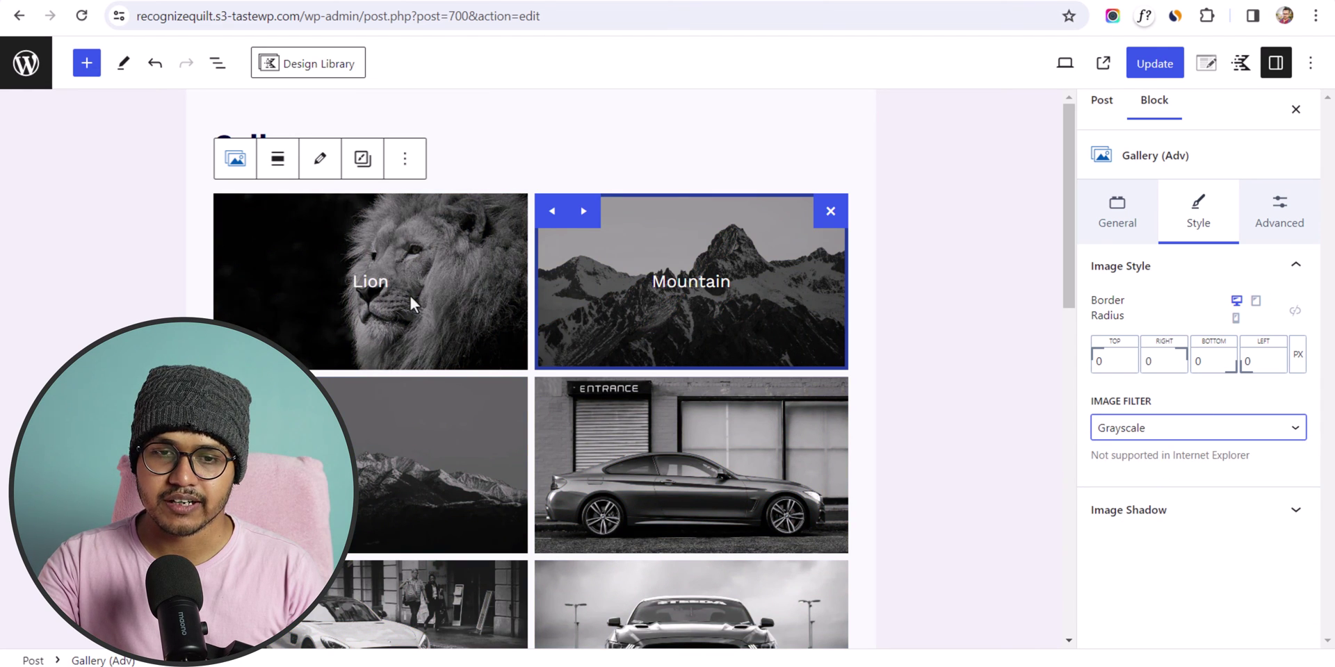
pyautogui.click(1162, 432)
pyautogui.click(1116, 479)
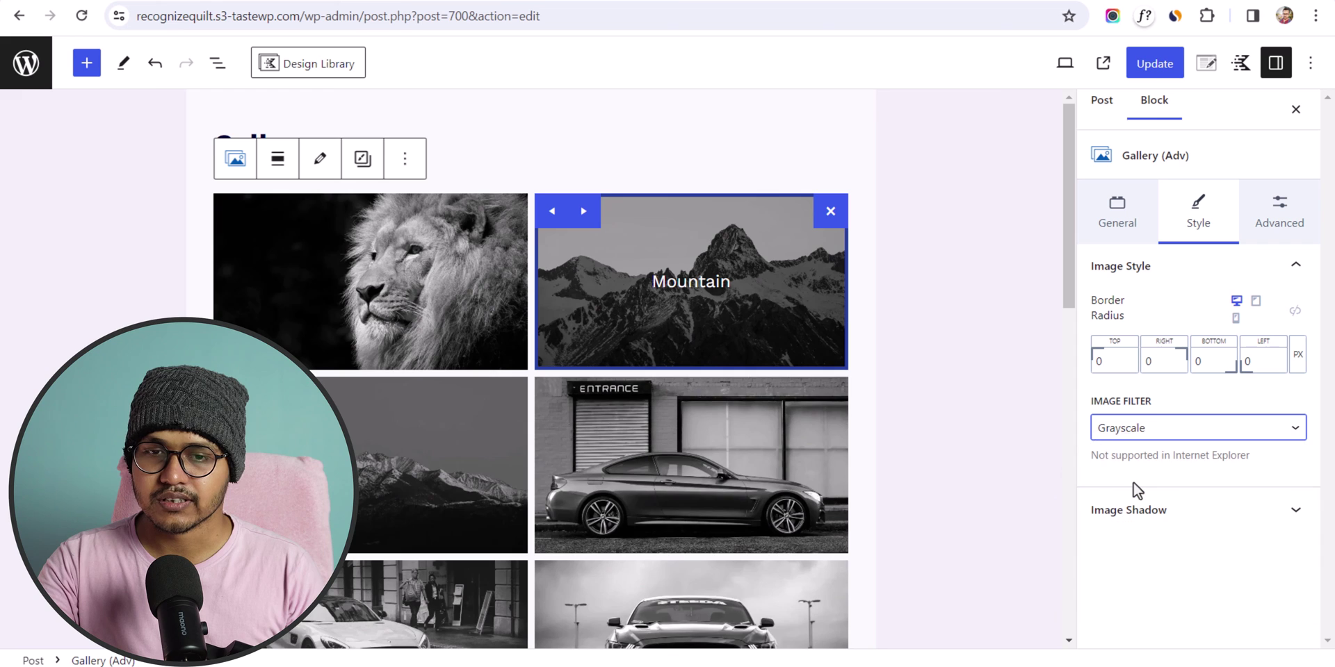
pyautogui.click(1129, 449)
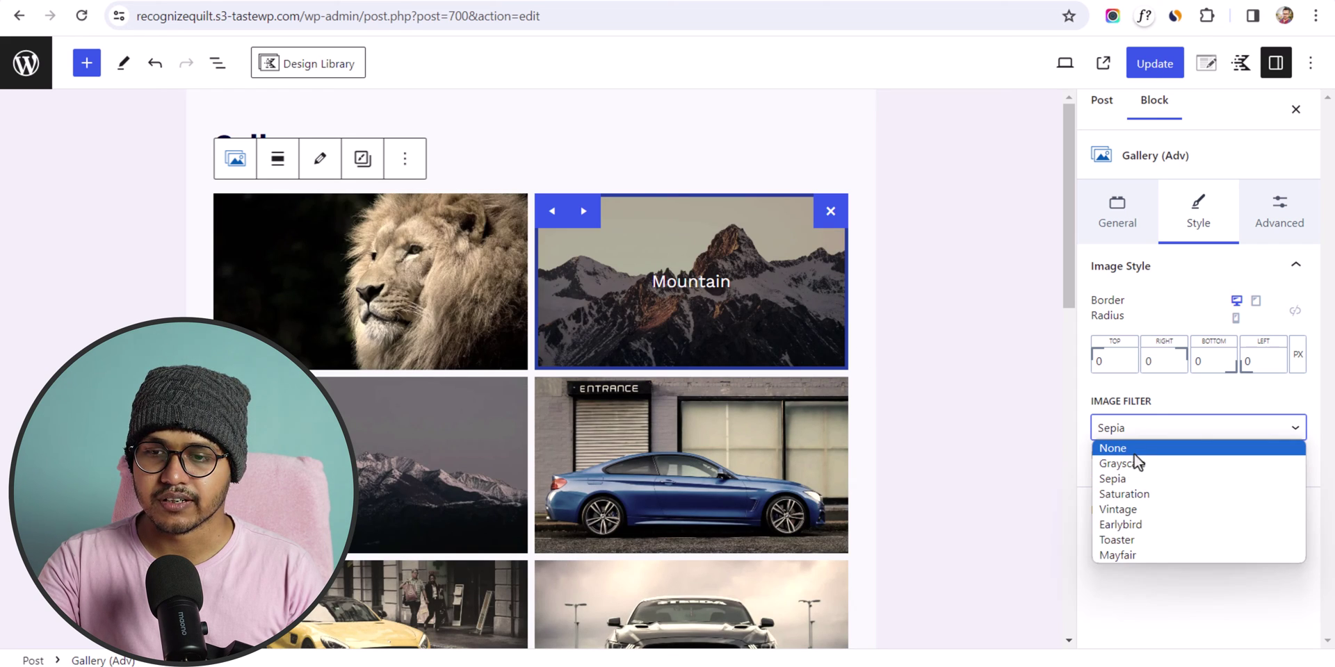
pyautogui.click(1133, 447)
# View the gallery block's padding and margin settings and deselect the block.
pyautogui.click(1260, 229)
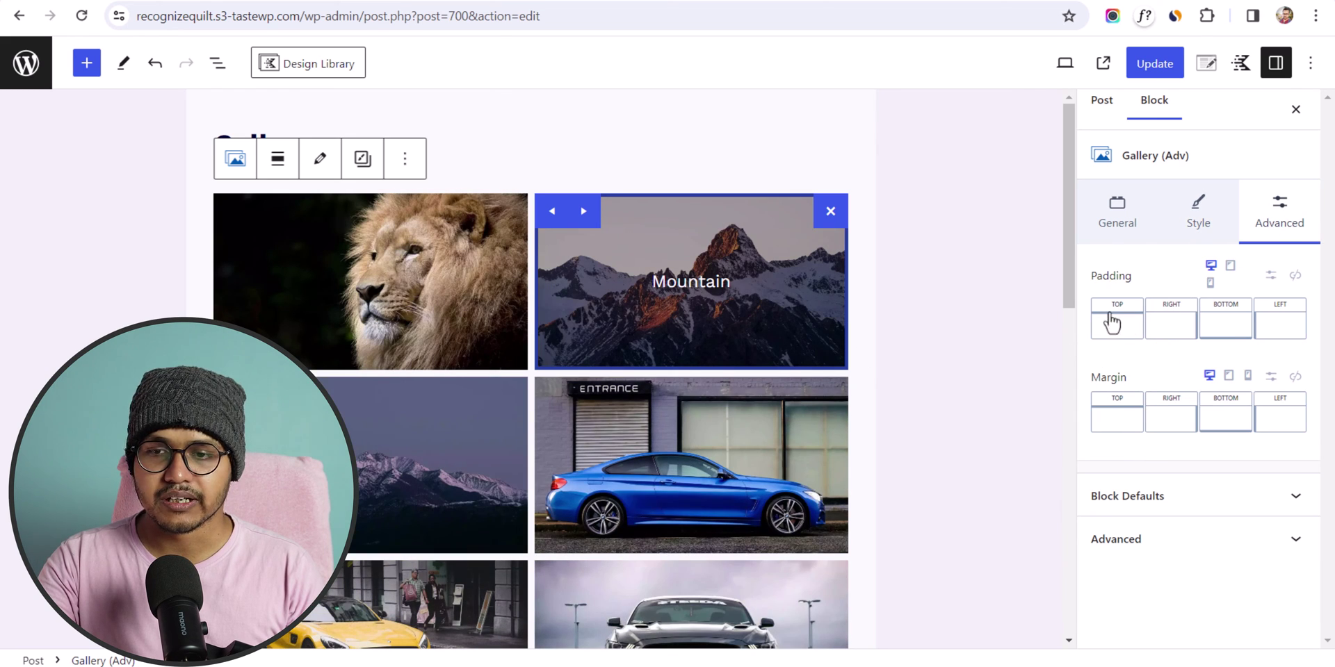
pyautogui.click(883, 274)
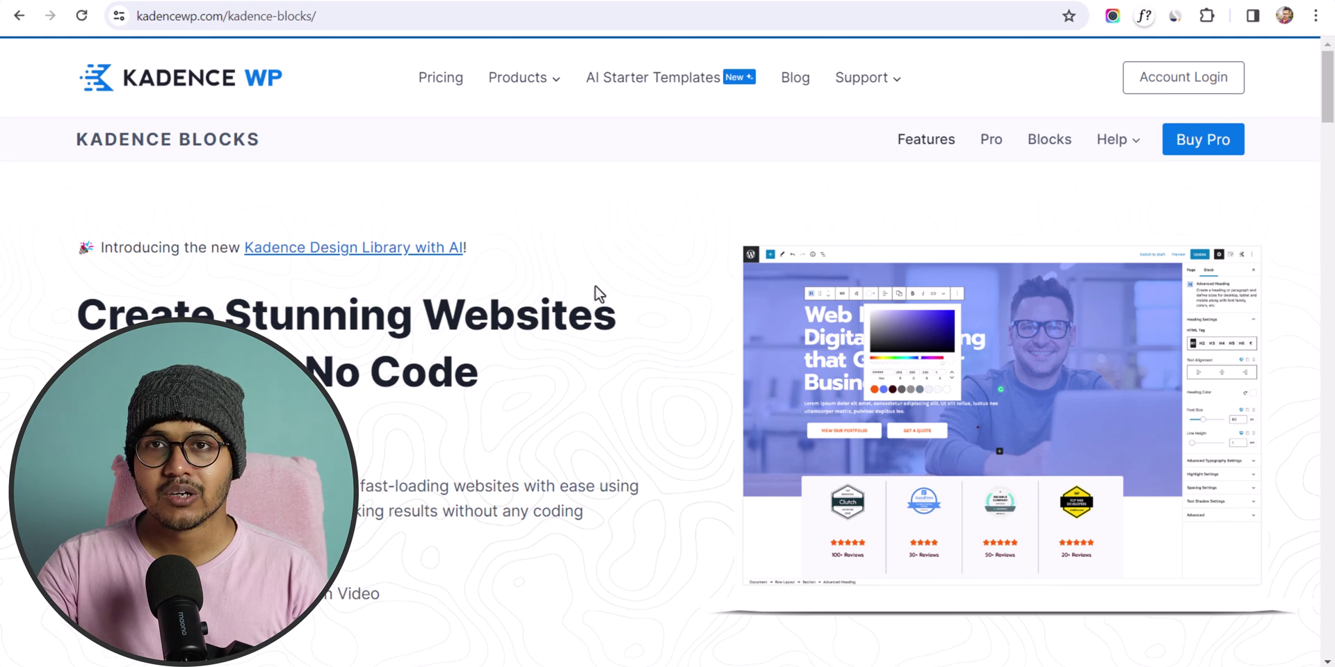
# Examine the feature overview on the Kadence Blocks product page, including the free controls and the PRO features.
pyautogui.scroll(-15, 595, 292)
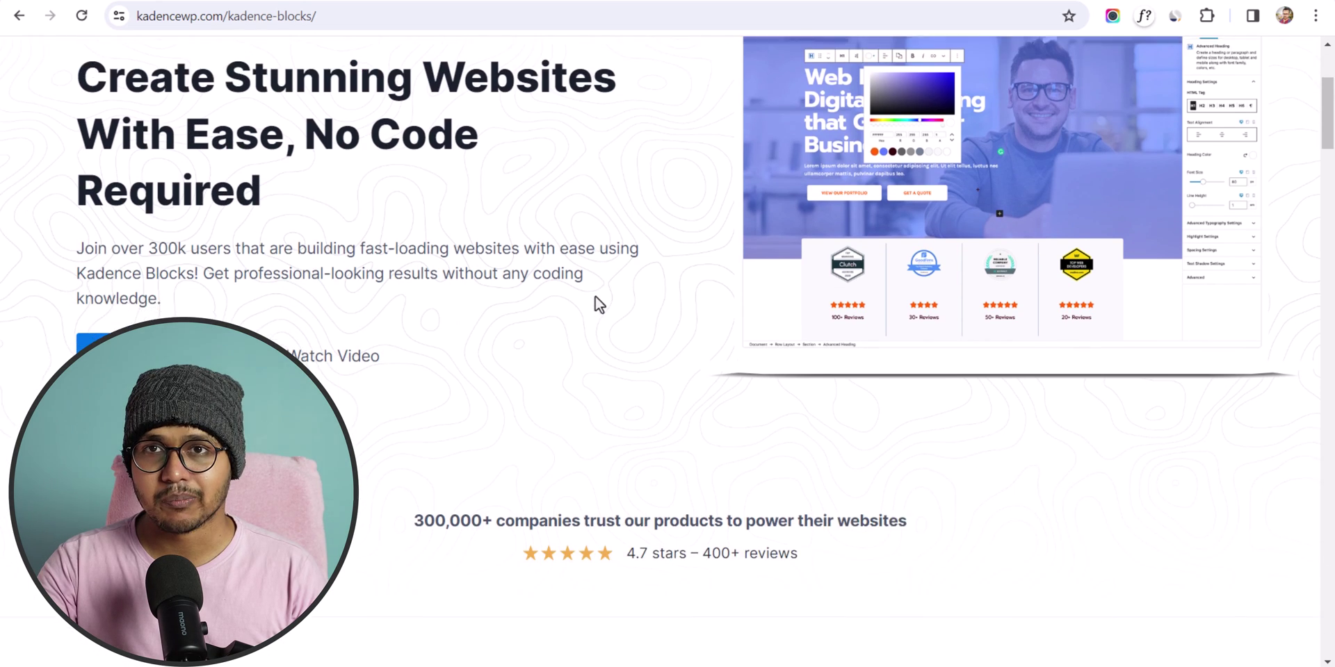
pyautogui.scroll(-3, 646, 283)
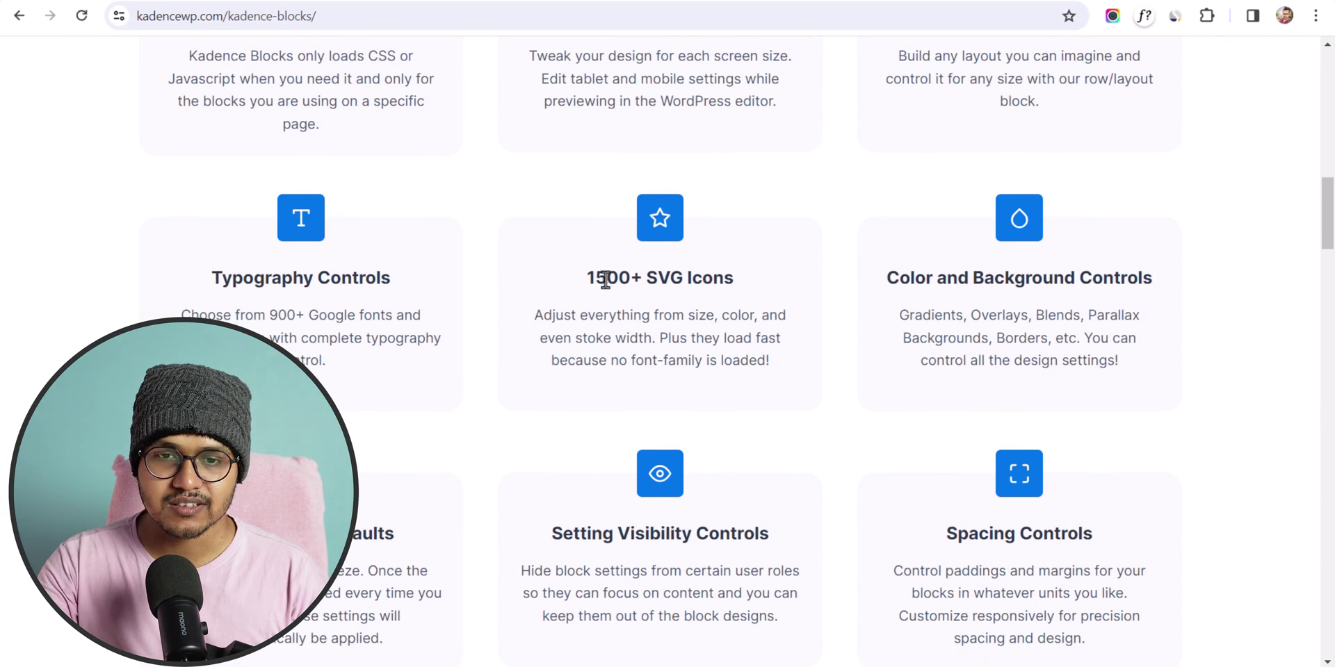
pyautogui.scroll(3, 1112, 272)
pyautogui.scroll(3, 1145, 276)
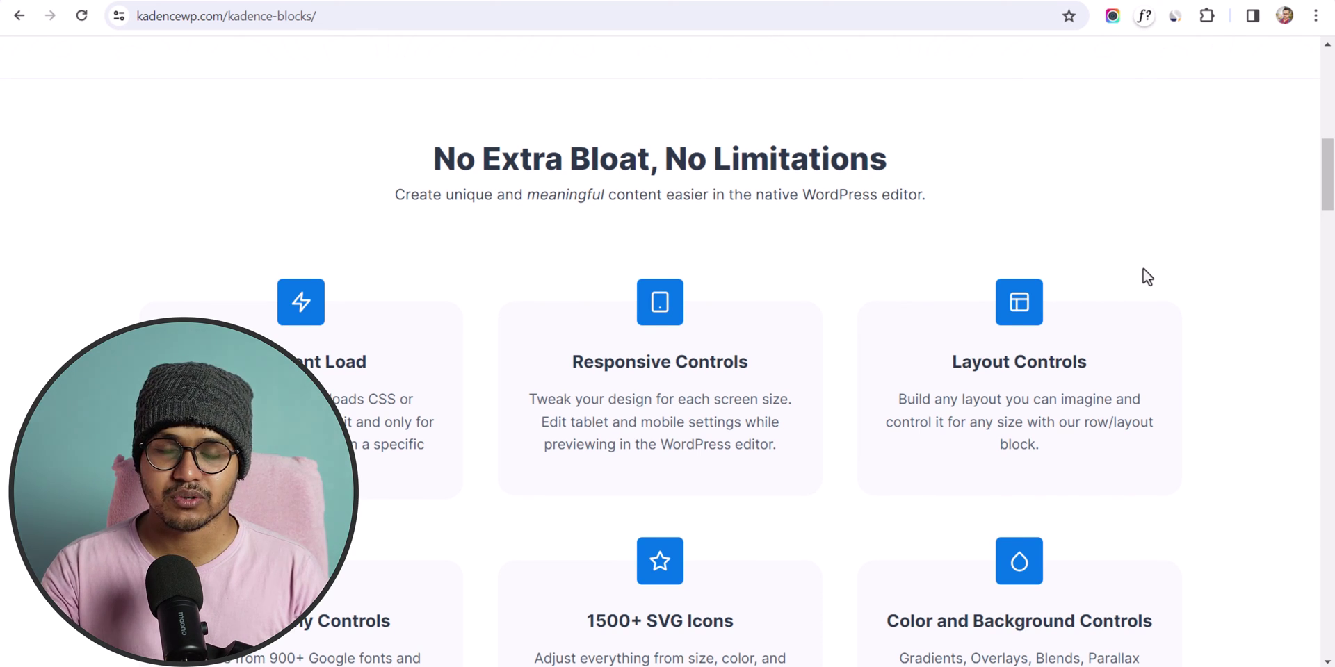
pyautogui.scroll(-10, 1143, 277)
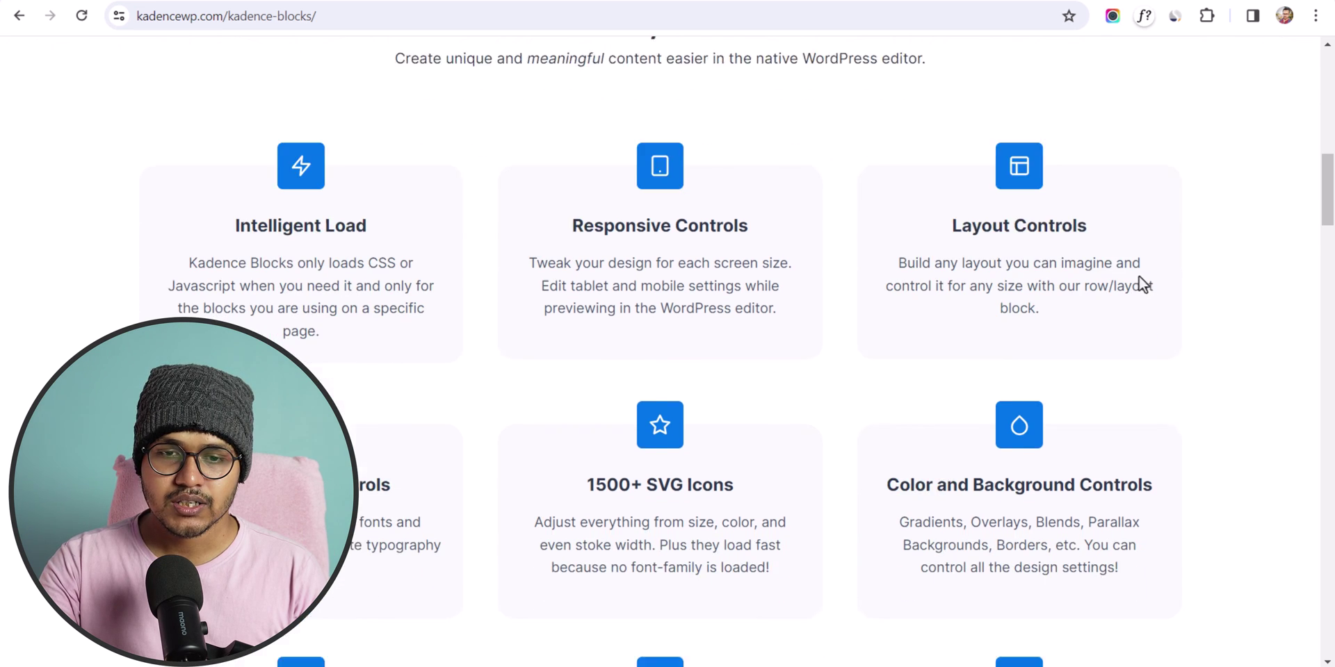
pyautogui.scroll(-1, 1311, 308)
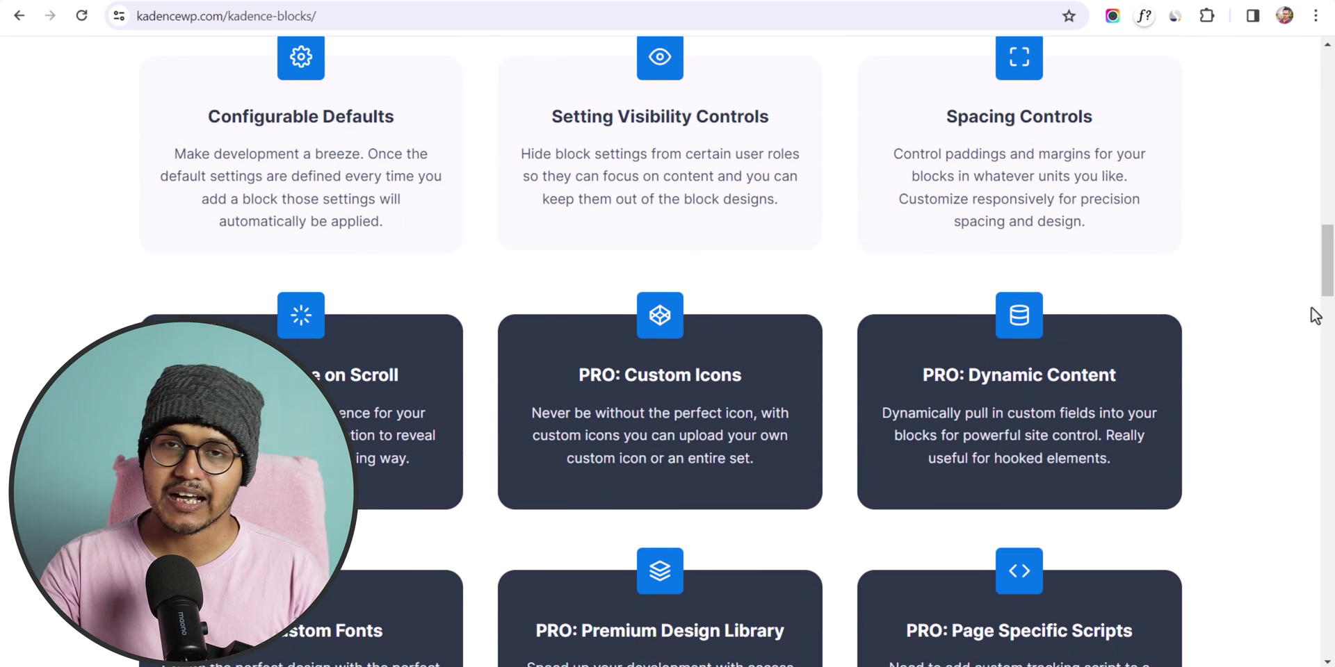